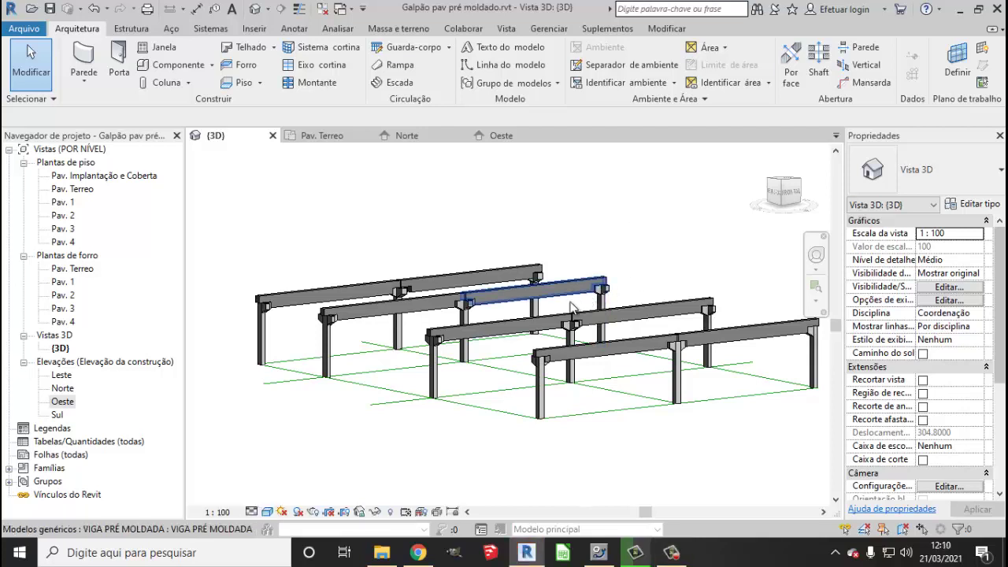
- Close the Pav. Terreo, Norte and Oeste views, keep only {3D}, and reframe the frame model
shift+middle_drag(571, 308, 635, 251)
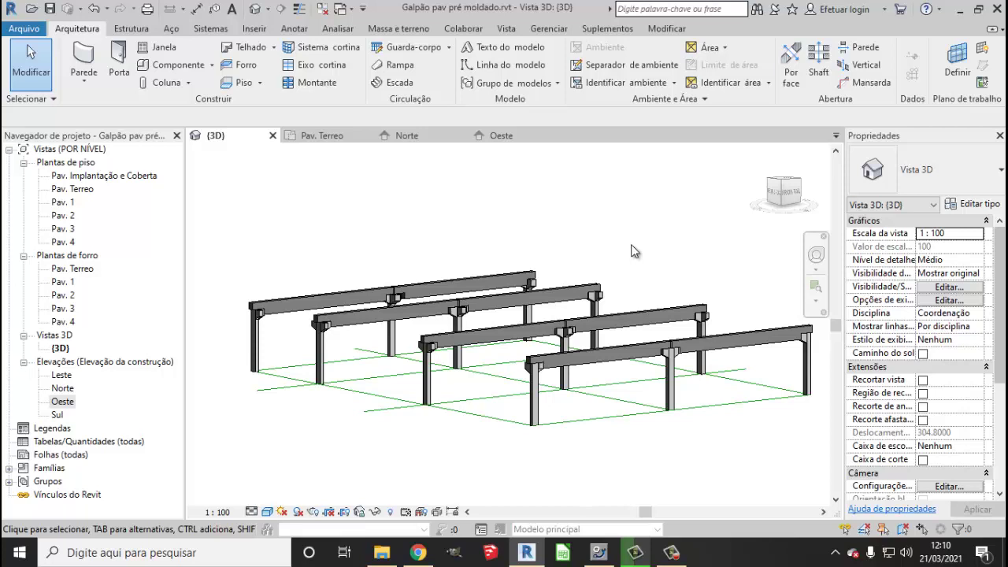
click(321, 7)
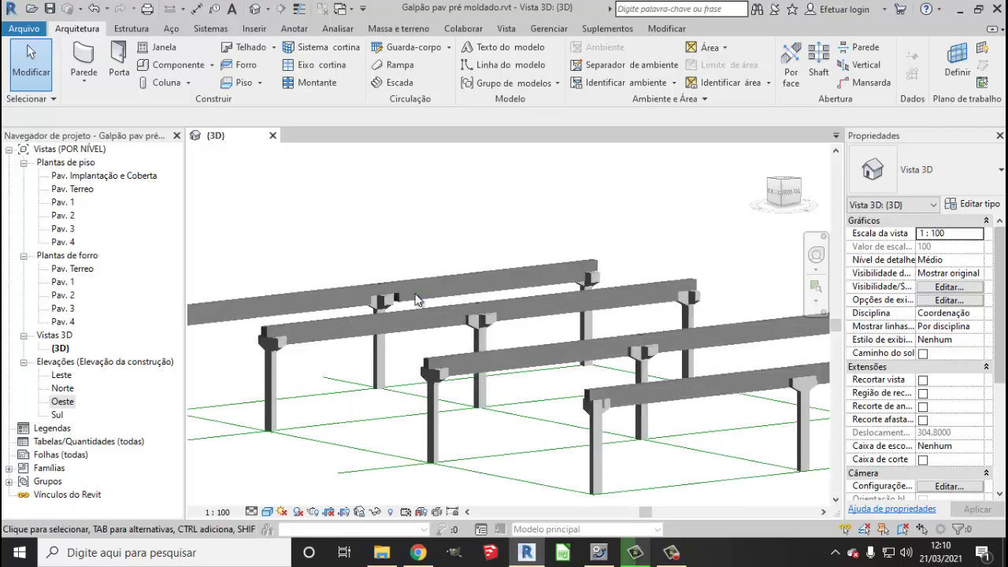
scroll(419, 297, down, 1)
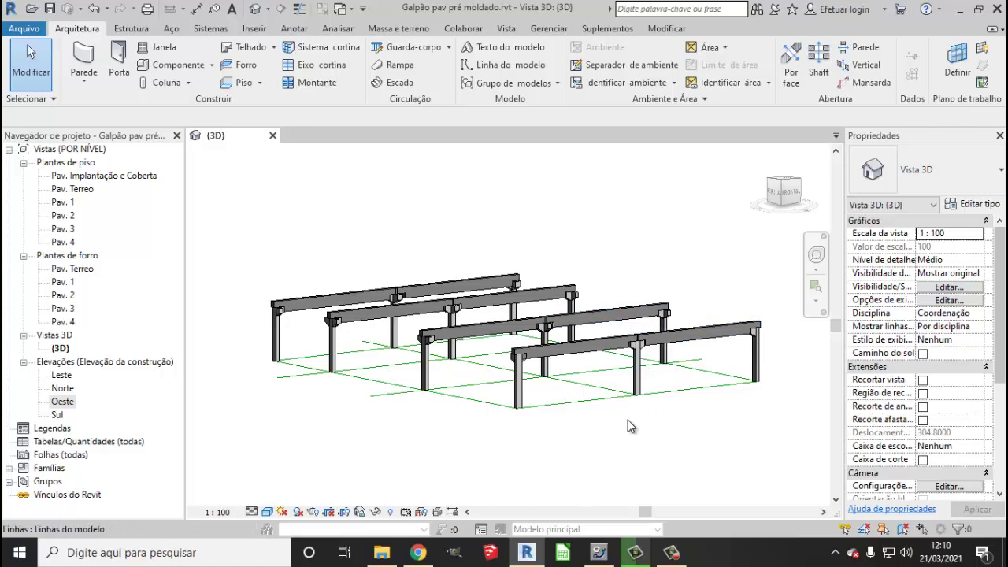
scroll(551, 333, up, 3)
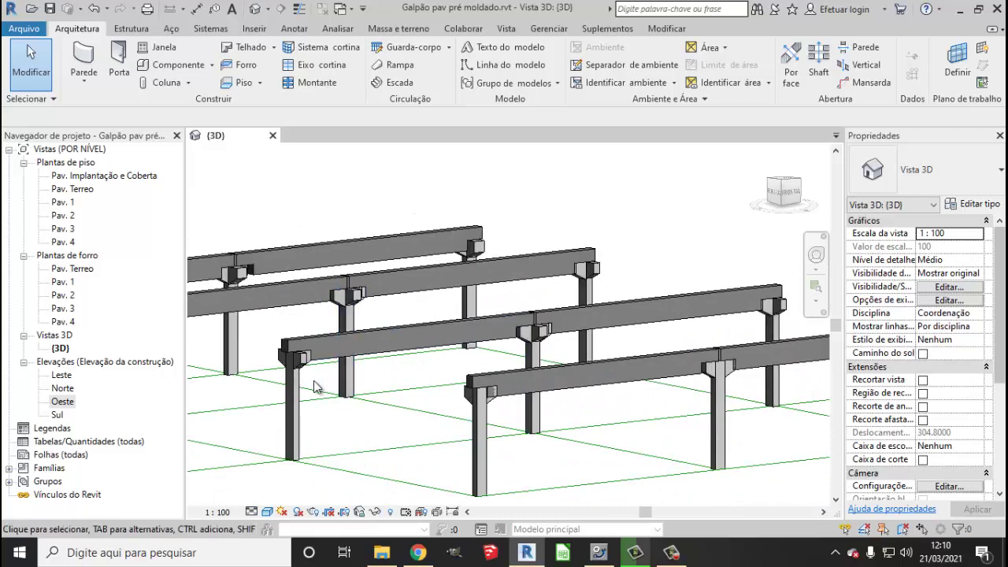
scroll(299, 352, down, 2)
scroll(552, 386, down, 2)
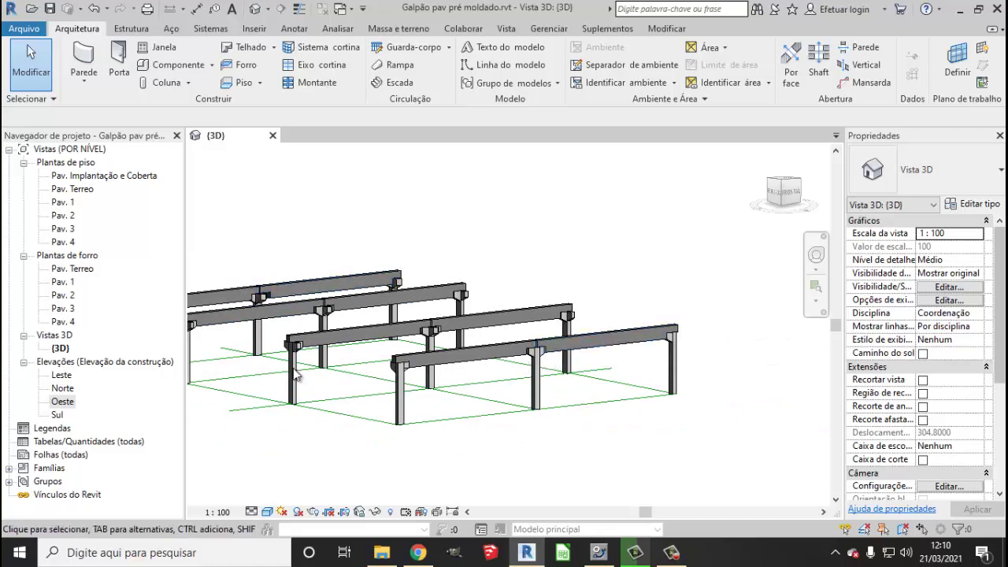
- In Top view, copy the bottom-right beam partway up the bay
click(784, 183)
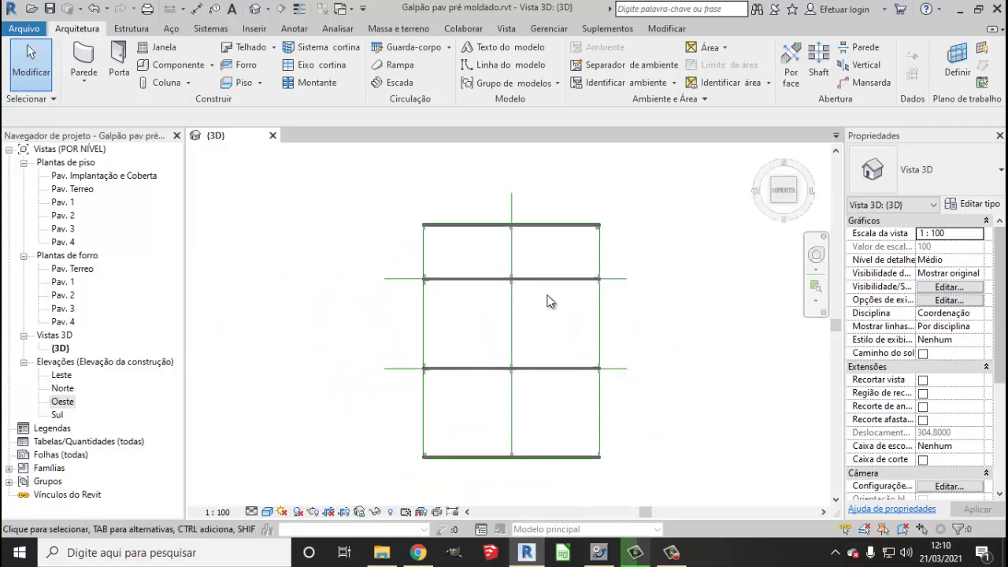
scroll(554, 465, up, 1)
click(551, 440)
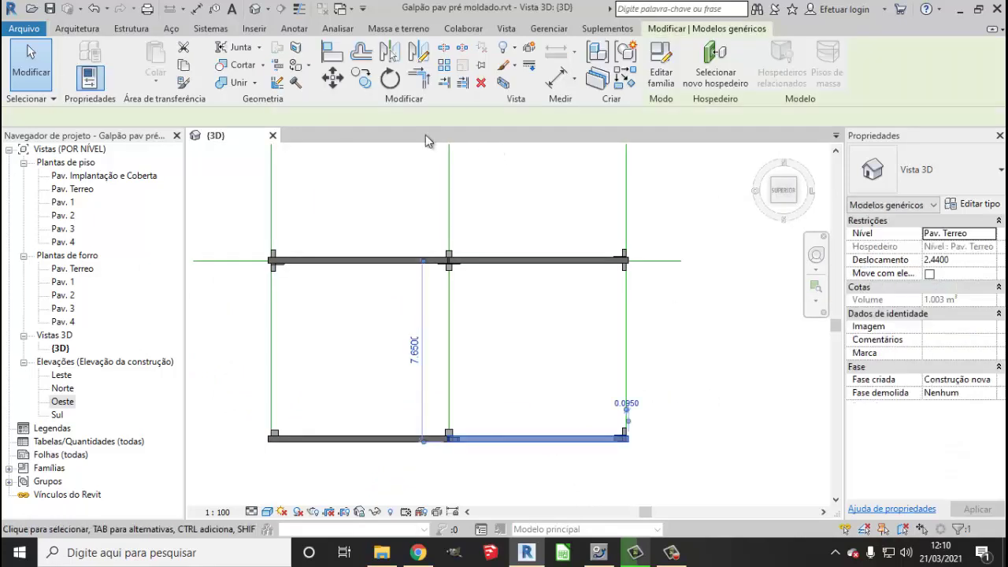
click(363, 80)
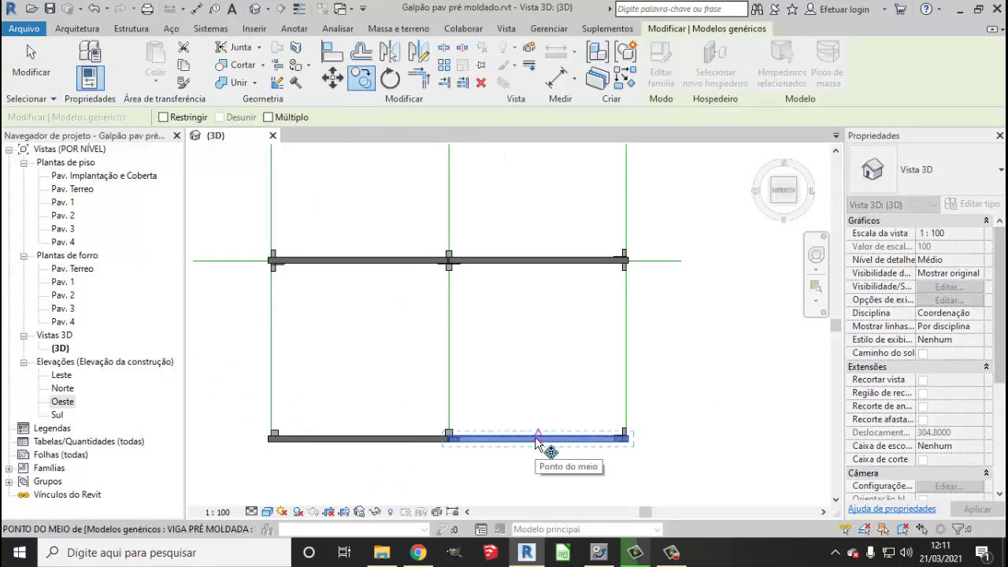
click(539, 439)
click(542, 349)
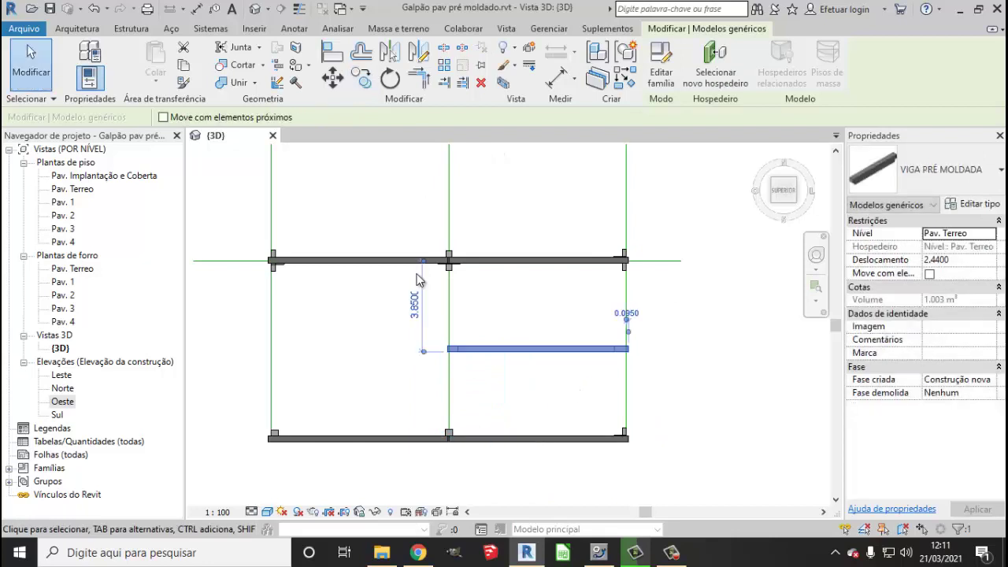
- Rotate the copied beam 90° so it runs across the bay
click(390, 79)
click(686, 349)
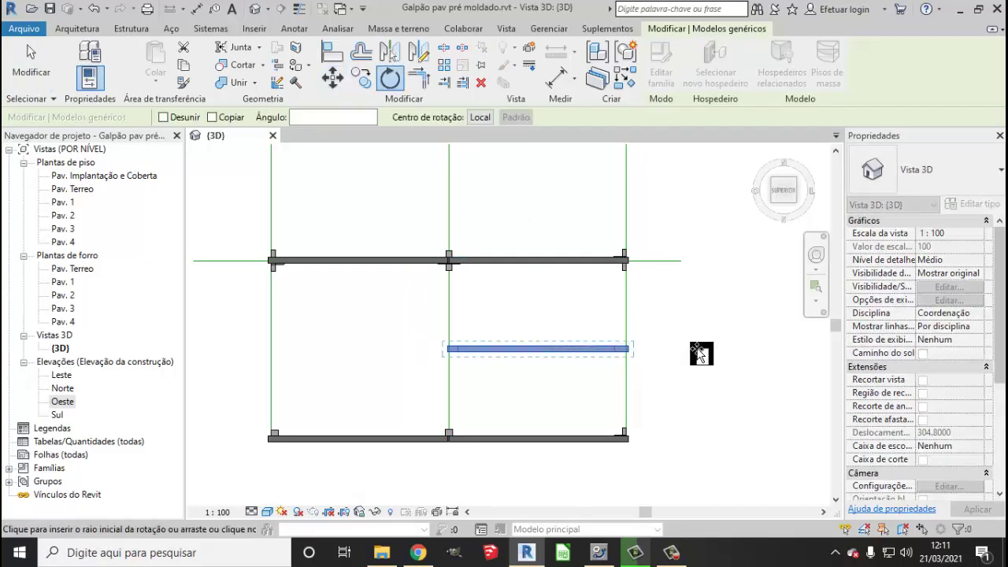
click(541, 214)
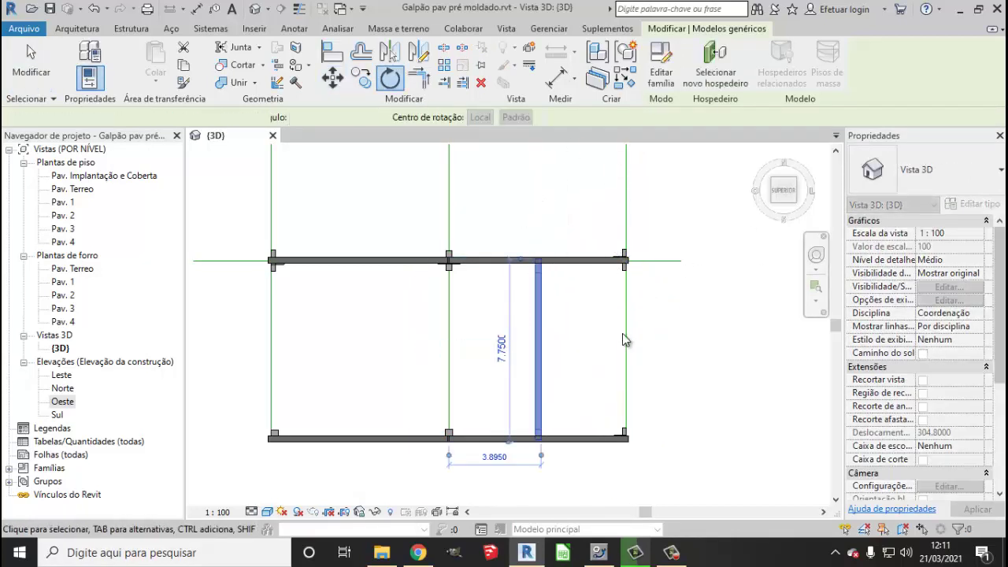
scroll(635, 345, up, 2)
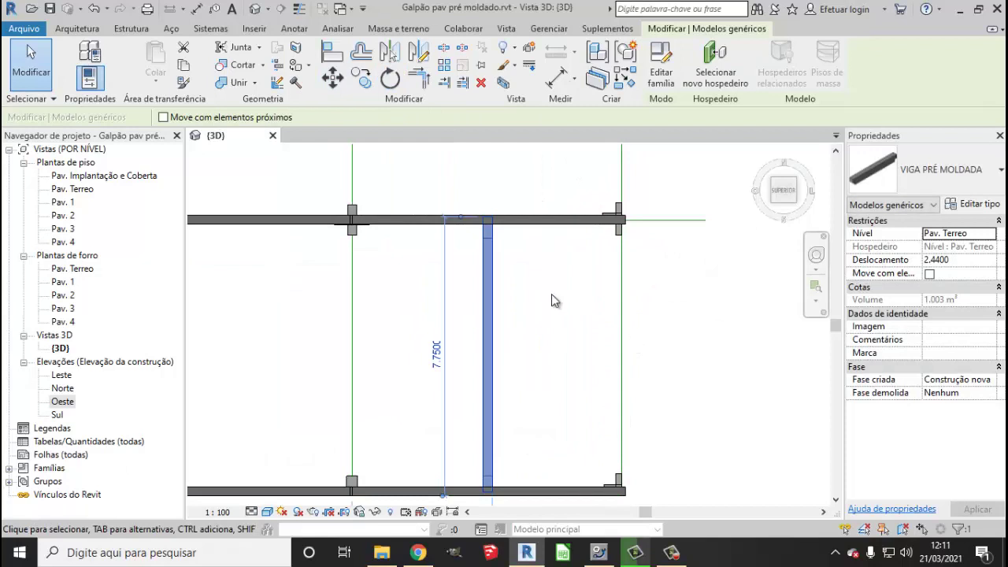
- Copy the crosswise beam to the end column line, check it in isometric, then return to Top
click(362, 79)
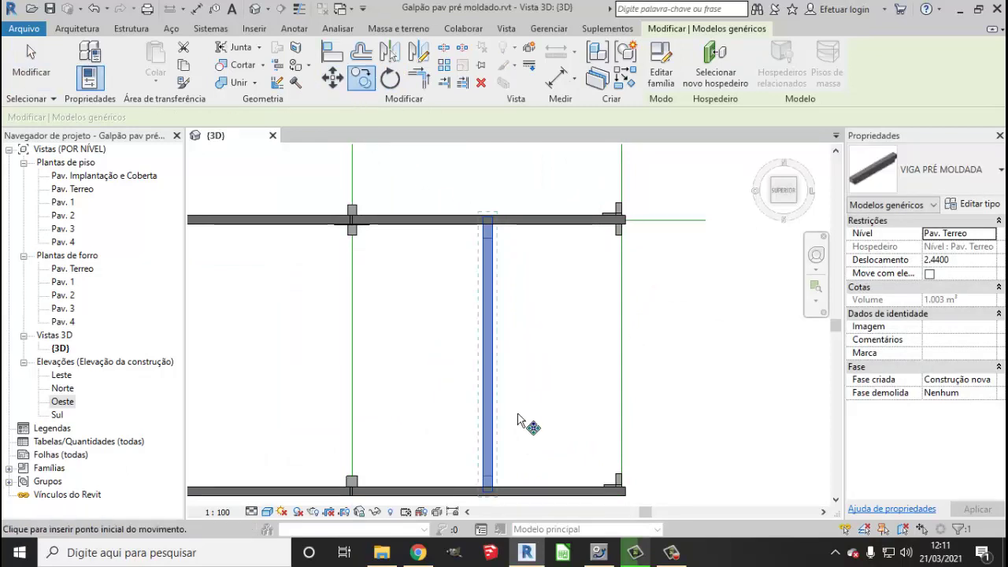
click(493, 357)
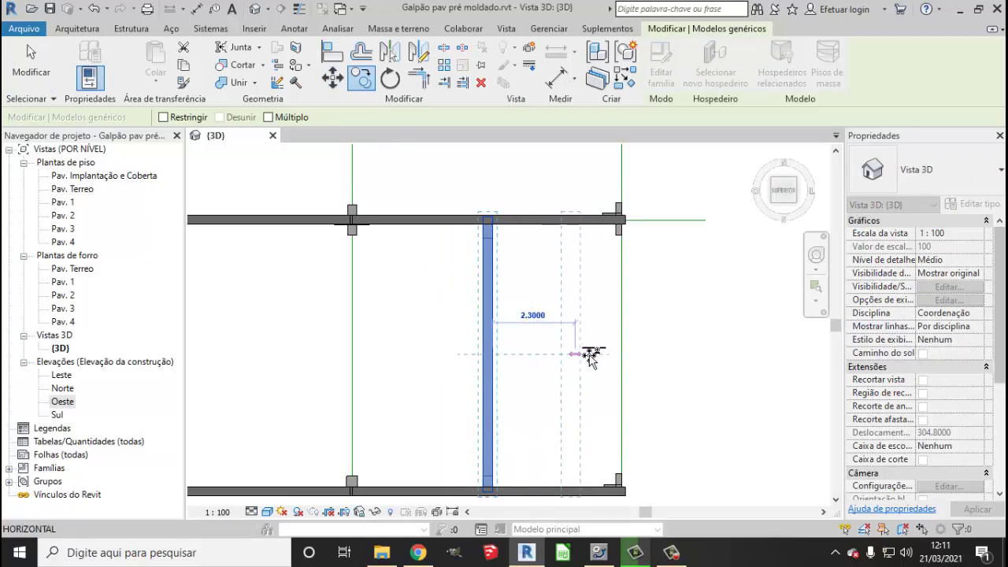
click(621, 356)
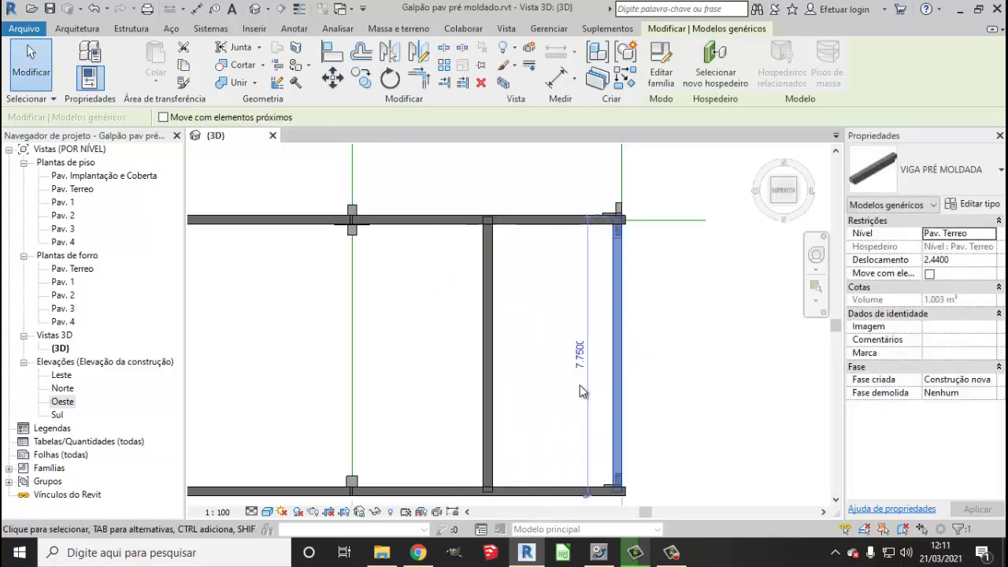
click(257, 11)
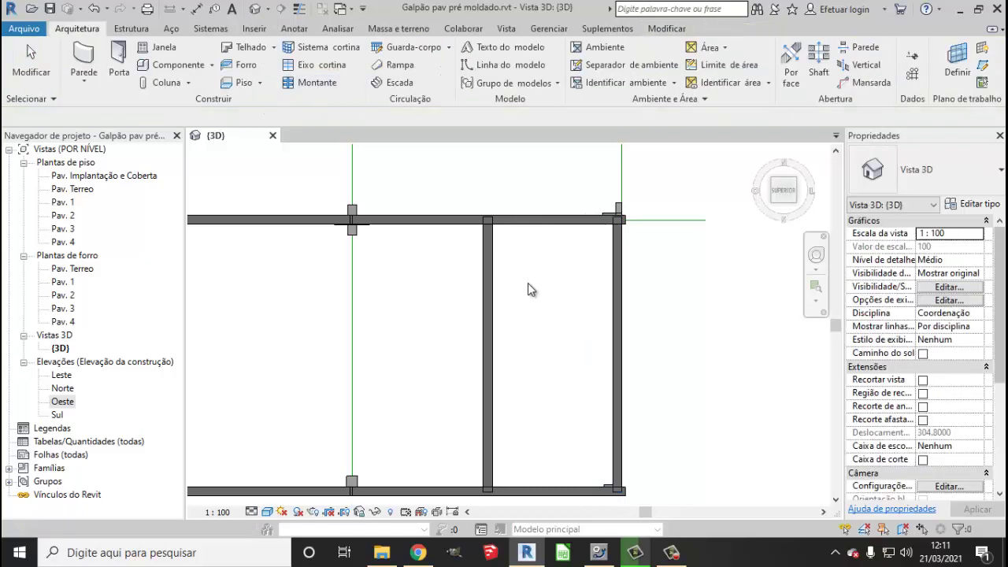
click(796, 209)
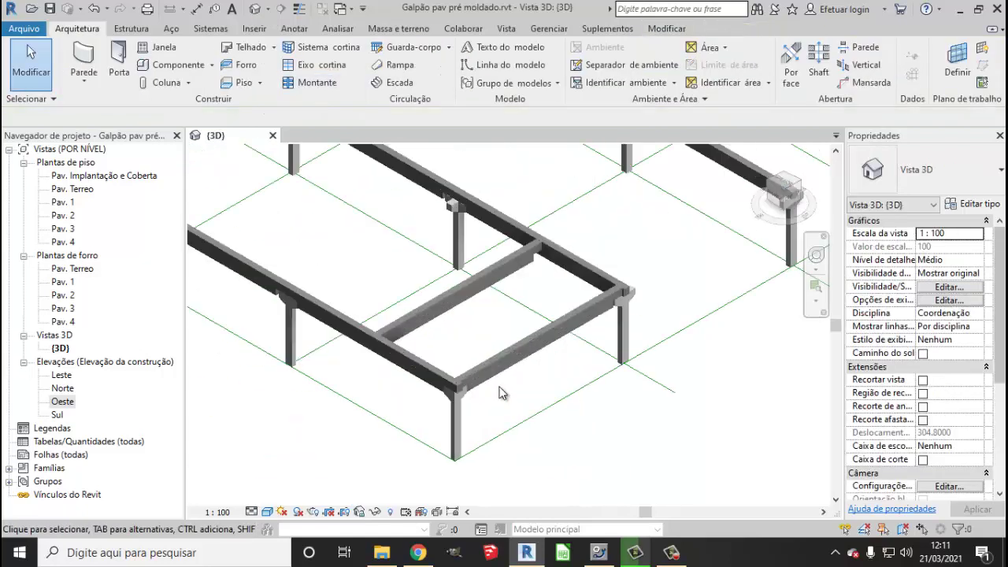
scroll(505, 391, down, 2)
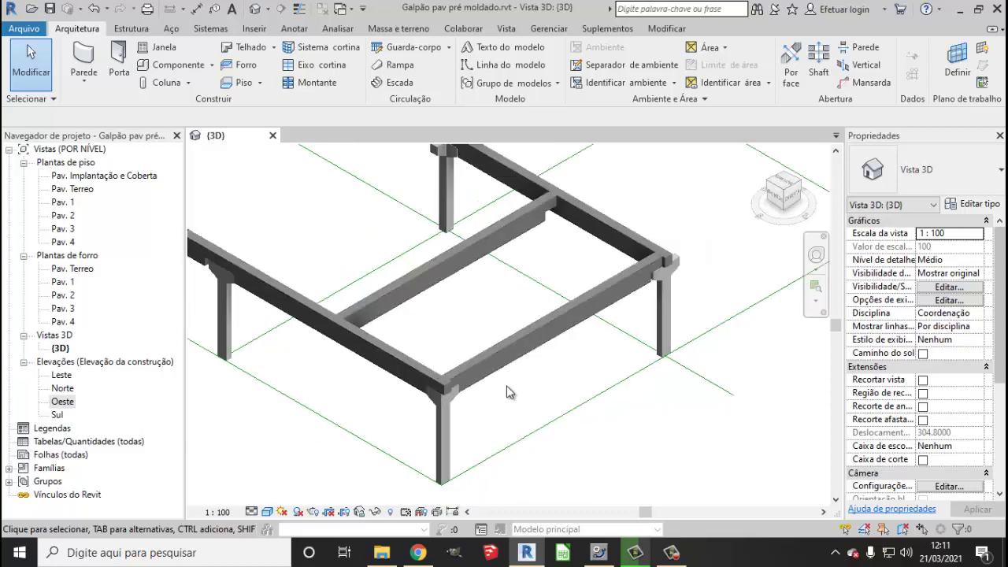
click(784, 184)
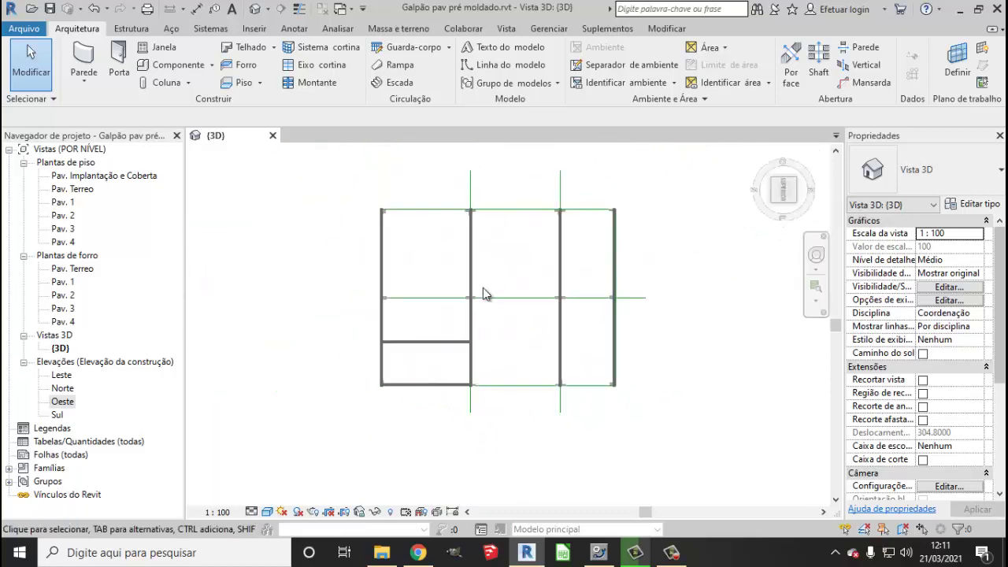
- Move the left bay's crosswise beam so its end sits against the column top
scroll(433, 382, up, 2)
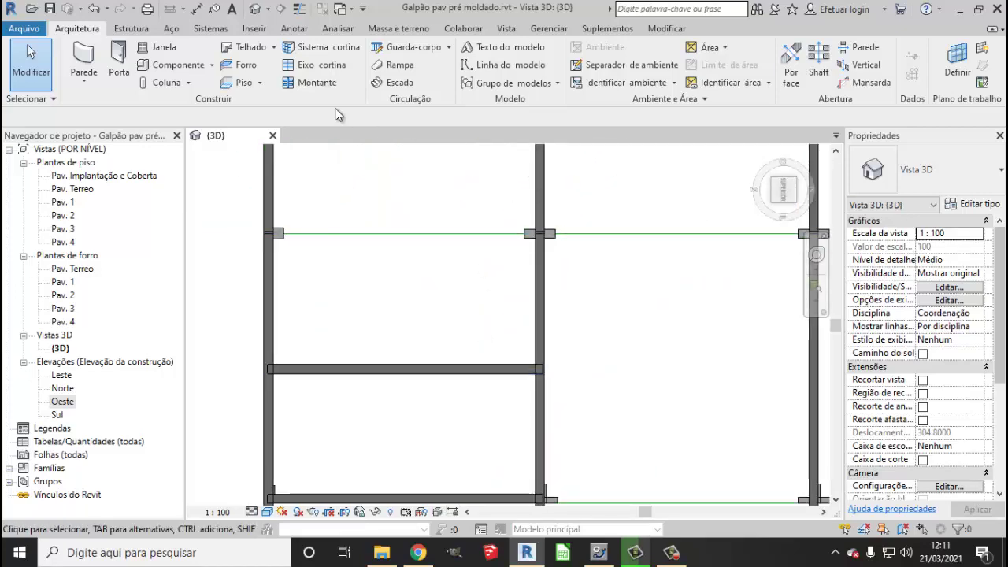
click(439, 370)
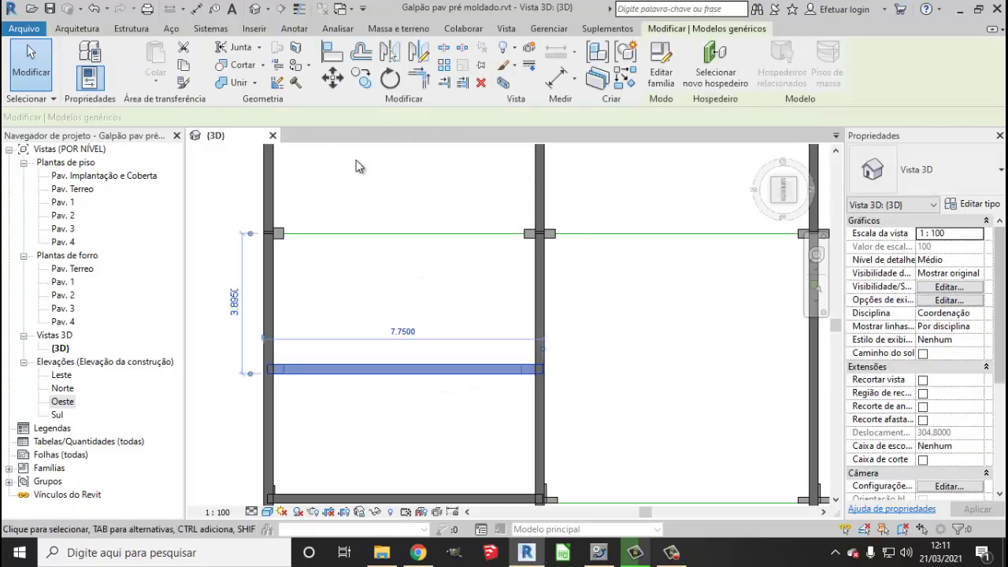
click(333, 76)
scroll(581, 382, up, 2)
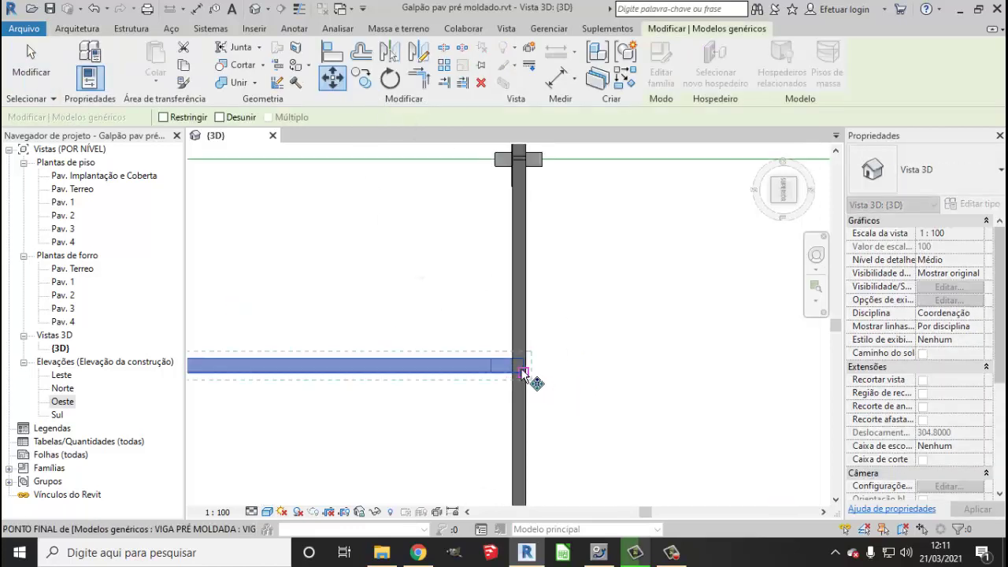
click(526, 367)
click(521, 162)
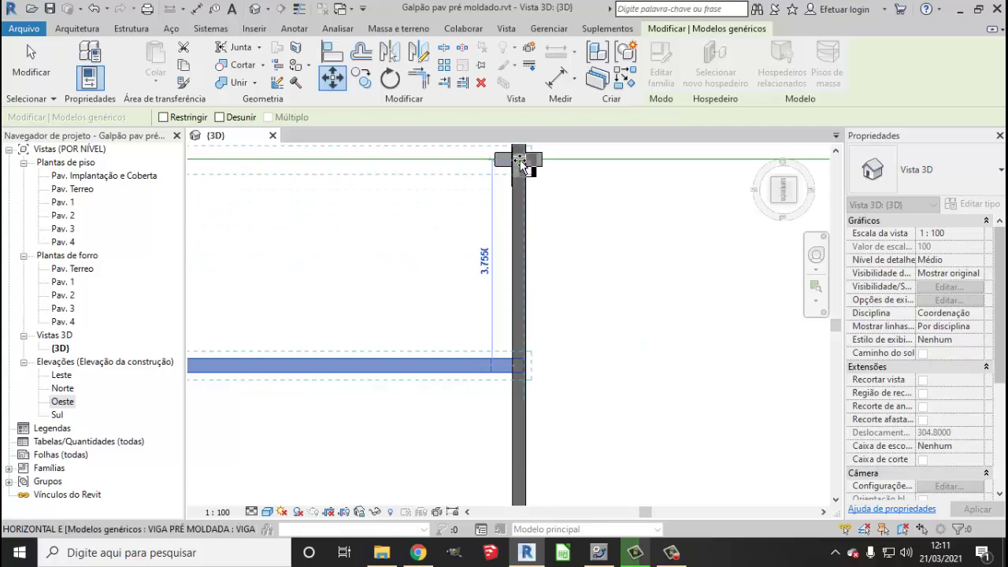
scroll(521, 162, up, 1)
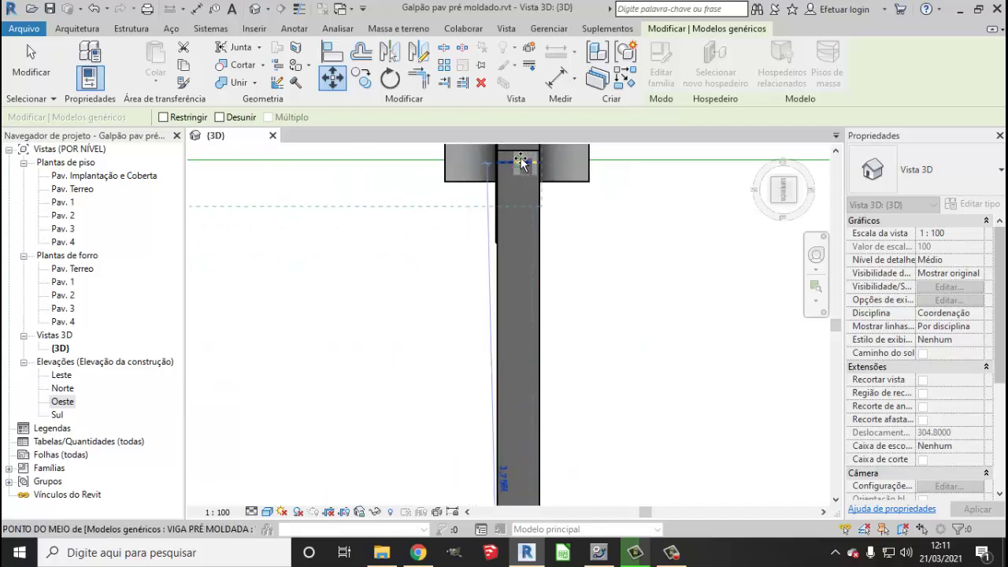
scroll(522, 162, up, 2)
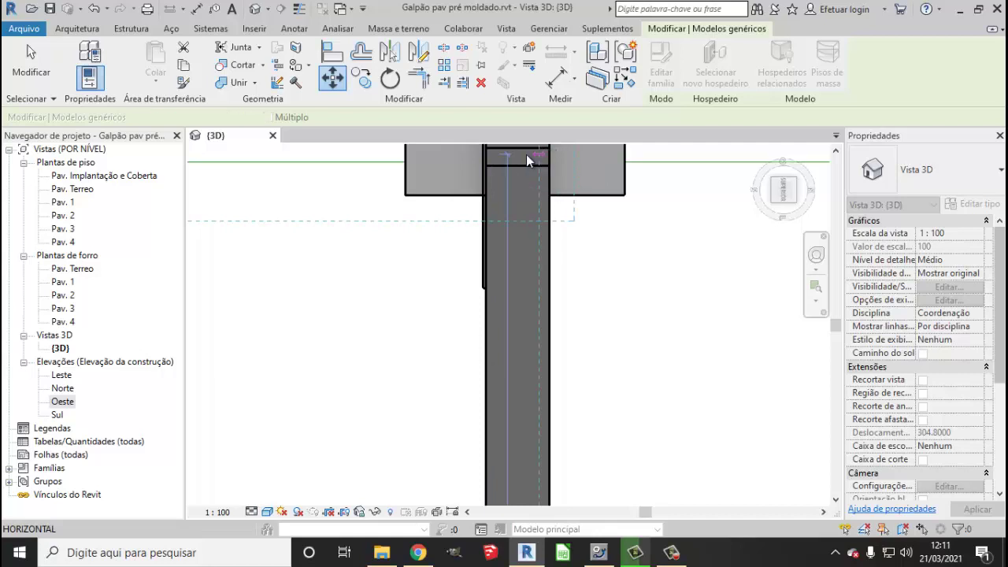
click(530, 160)
scroll(541, 204, down, 2)
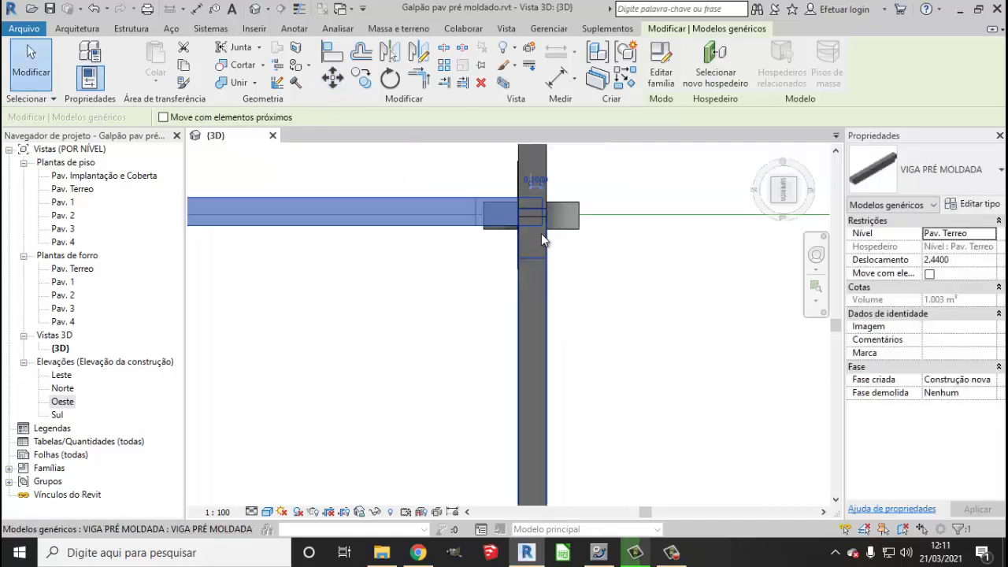
scroll(532, 291, down, 3)
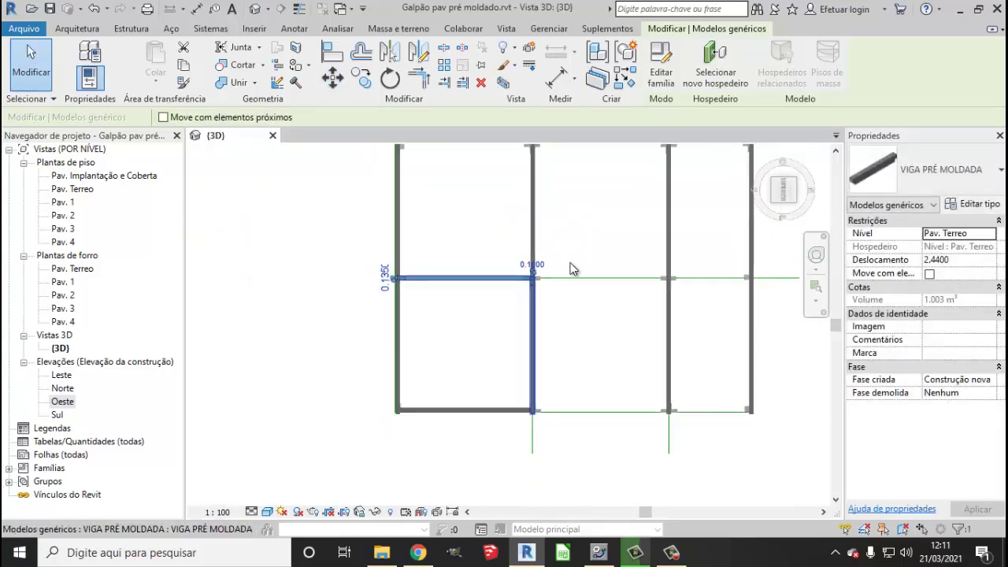
scroll(556, 252, up, 2)
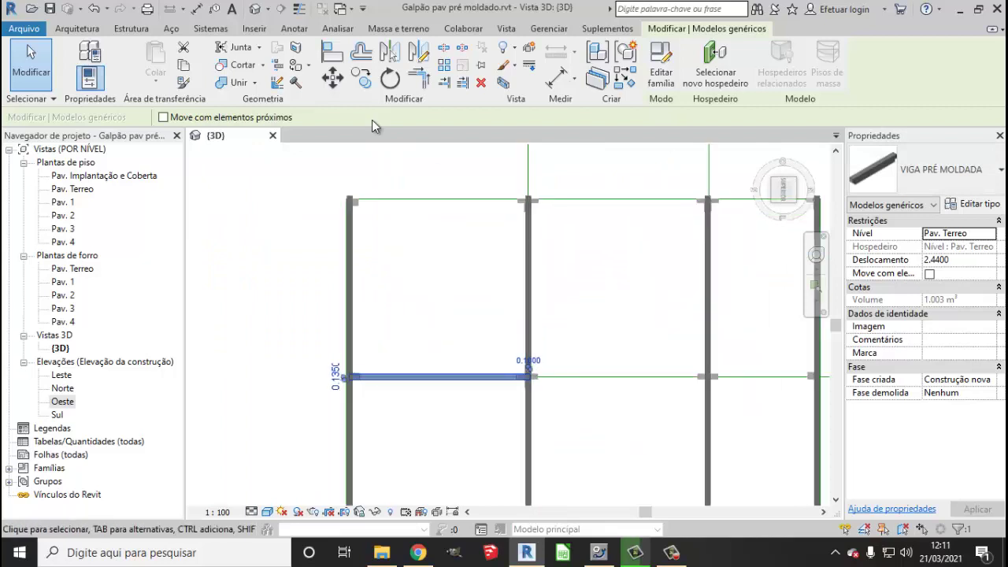
- Copy that beam onto the frame's top edge between the two columns and deselect it
click(362, 80)
scroll(473, 367, up, 3)
scroll(453, 370, up, 1)
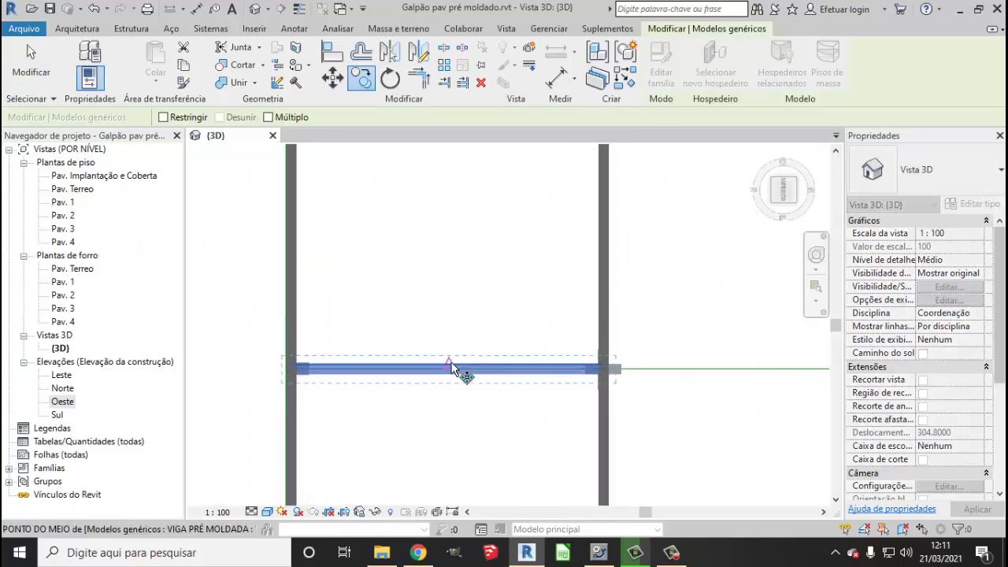
click(451, 368)
scroll(449, 315, down, 3)
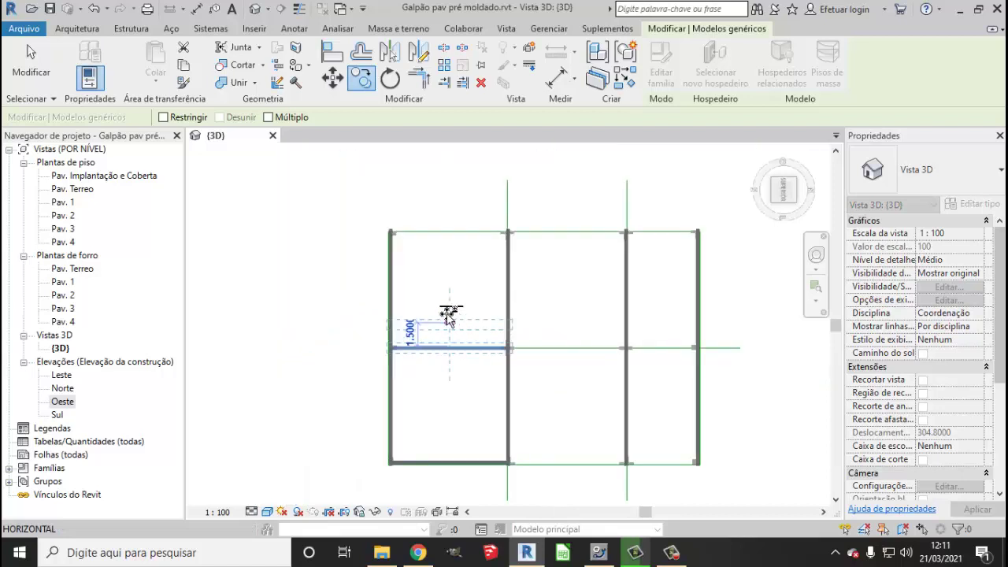
scroll(449, 315, up, 2)
scroll(450, 255, up, 2)
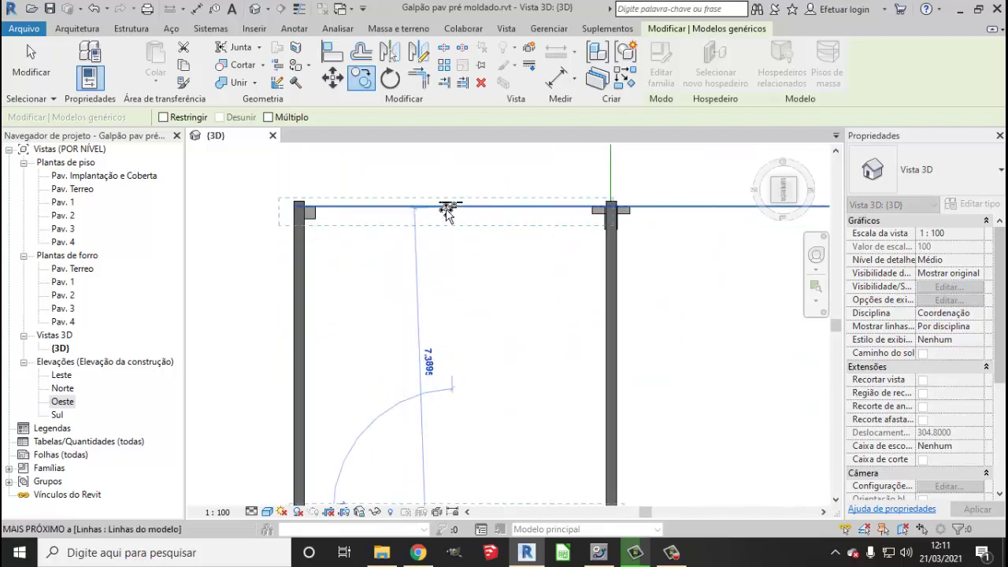
click(447, 211)
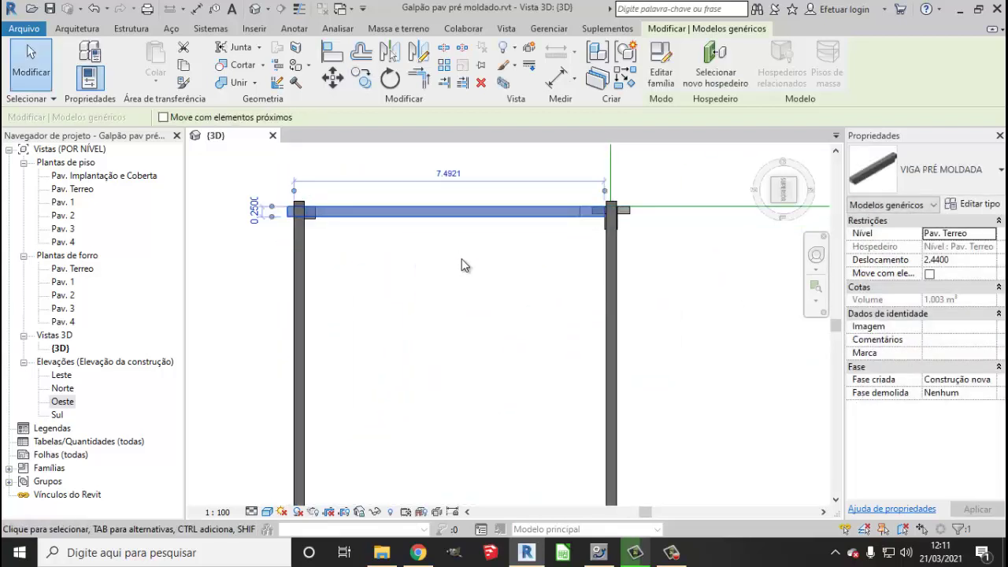
click(437, 309)
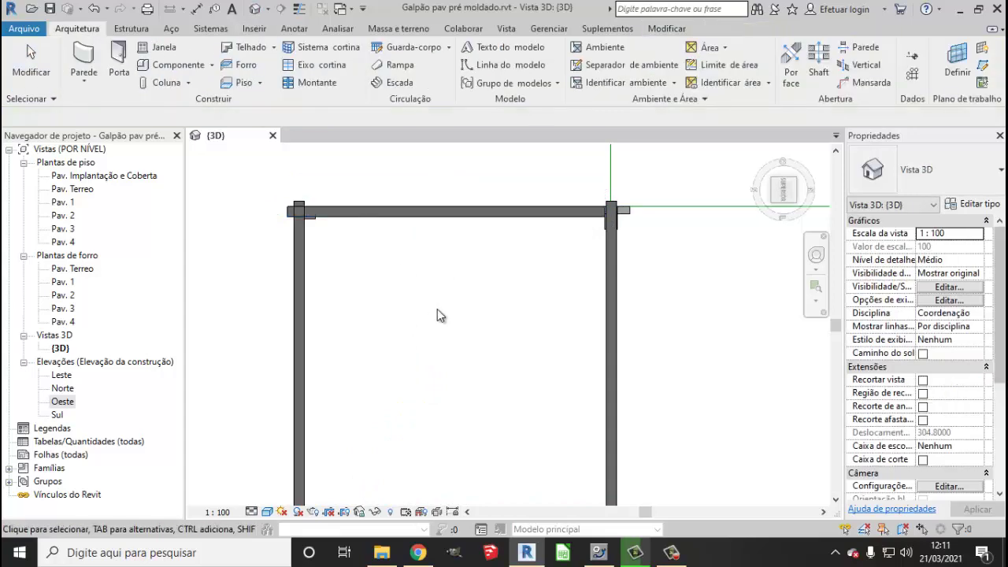
scroll(443, 318, down, 1)
scroll(442, 318, down, 2)
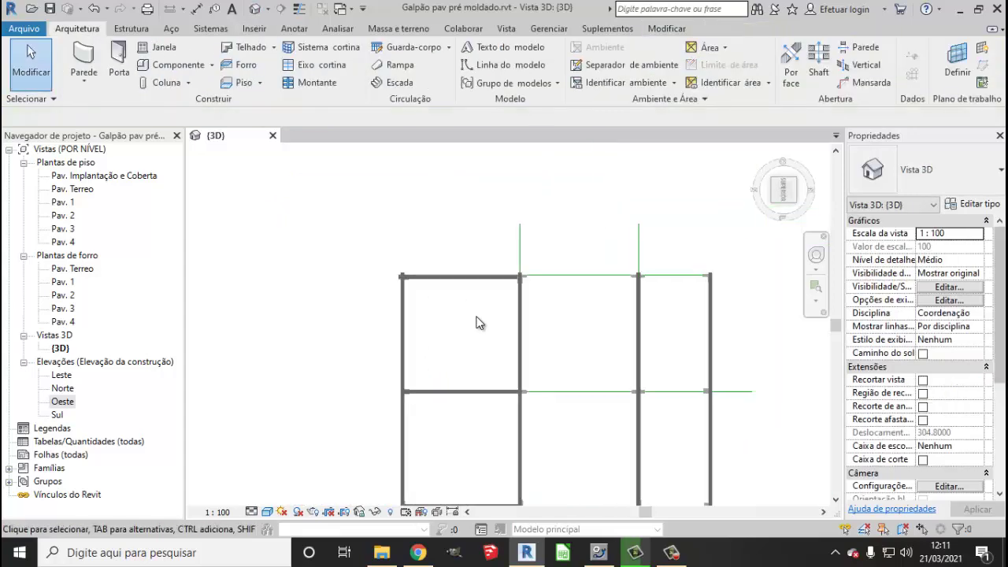
- In Top view, select the right, middle and left vertical beams
click(797, 204)
scroll(471, 352, up, 2)
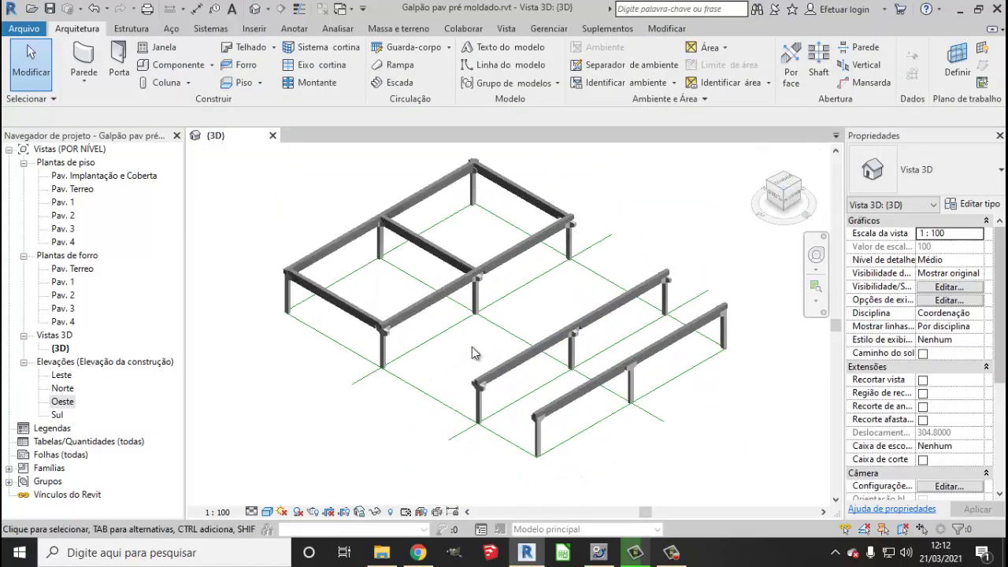
scroll(469, 352, up, 2)
scroll(469, 352, down, 1)
scroll(445, 268, down, 1)
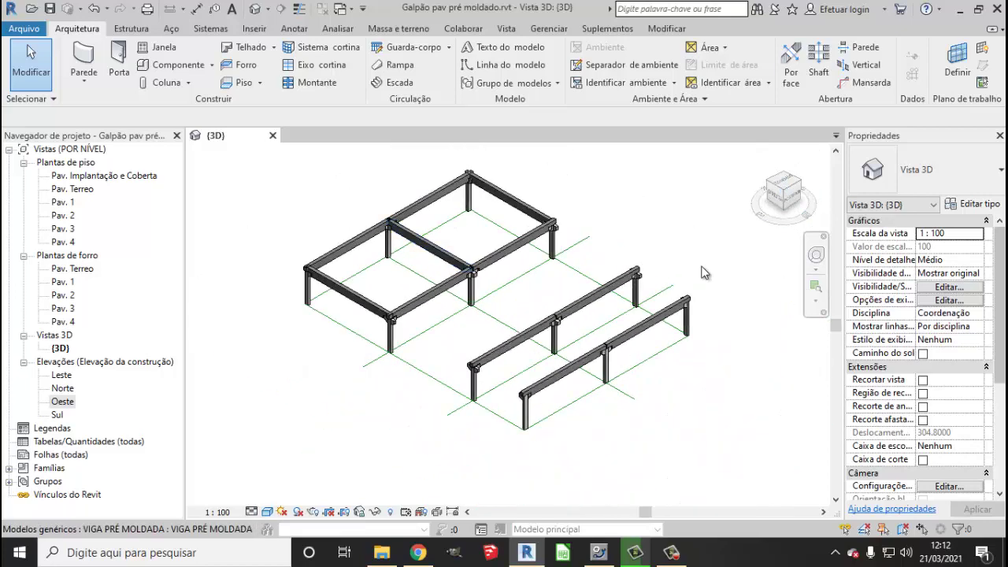
click(785, 183)
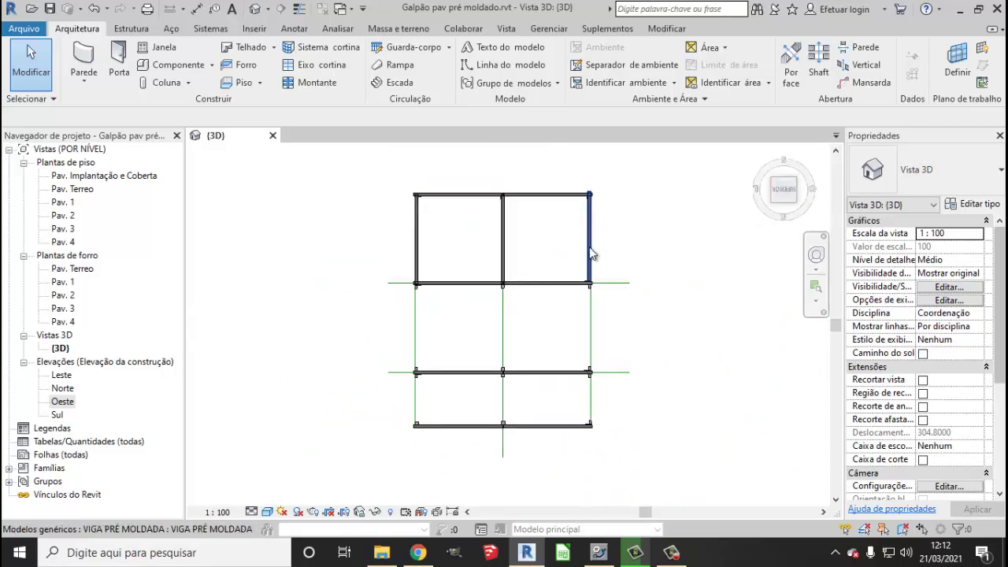
click(591, 252)
ctrl+click(513, 236)
ctrl+click(419, 228)
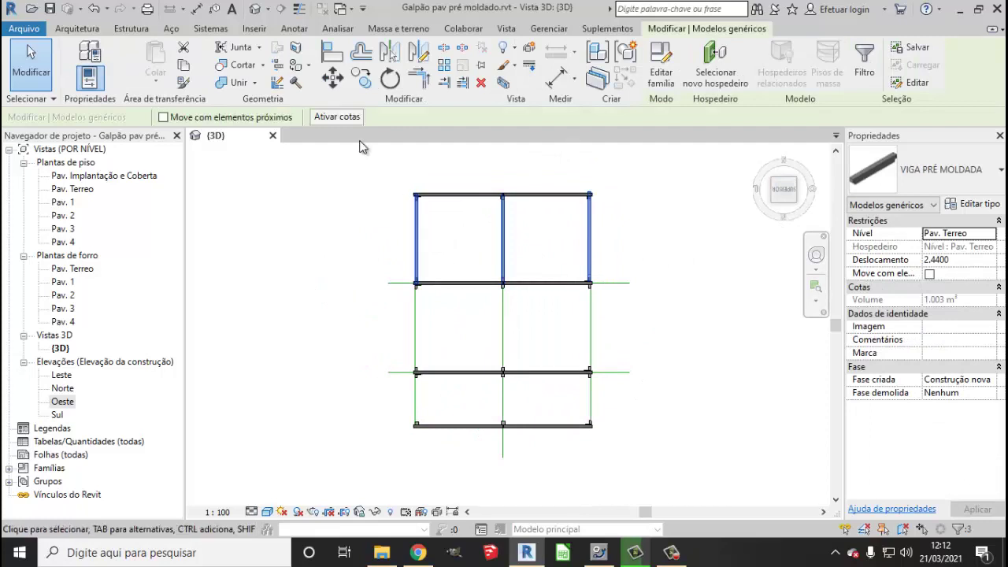
- Copy the three beams from the beam-column corner into the next bay
click(361, 78)
scroll(419, 284, up, 3)
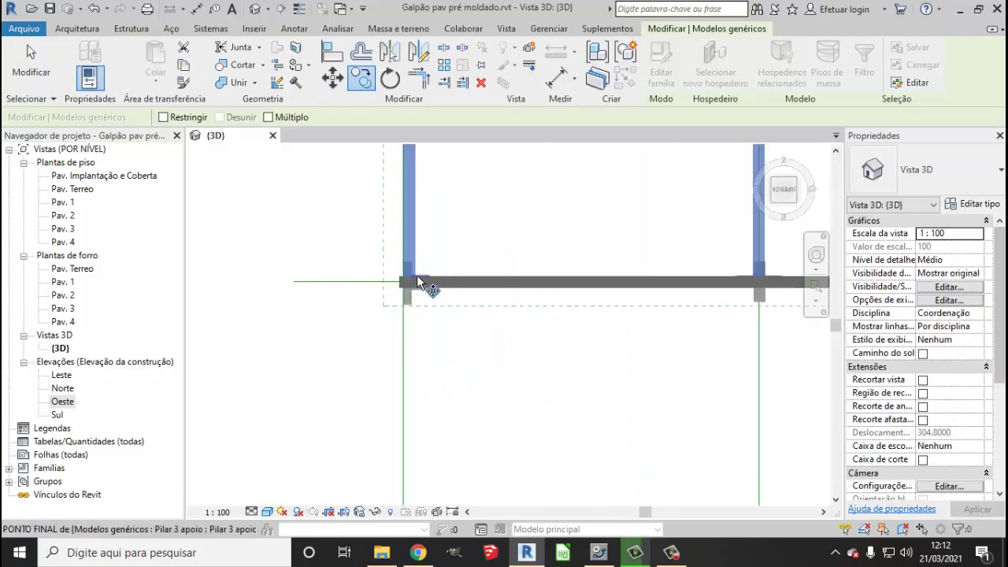
scroll(410, 288, up, 2)
click(401, 288)
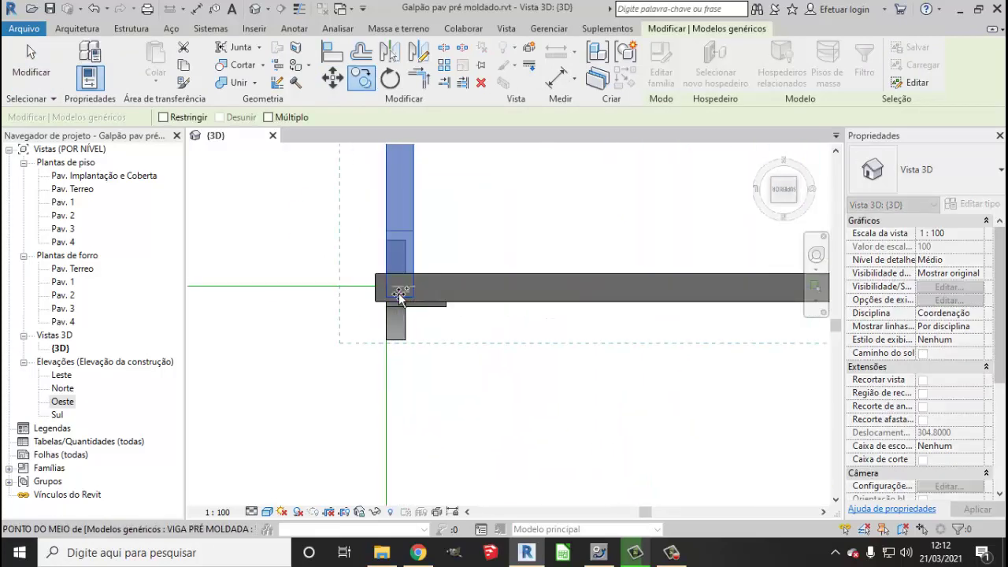
scroll(397, 274, down, 2)
scroll(399, 268, down, 2)
scroll(398, 315, down, 2)
scroll(406, 337, up, 3)
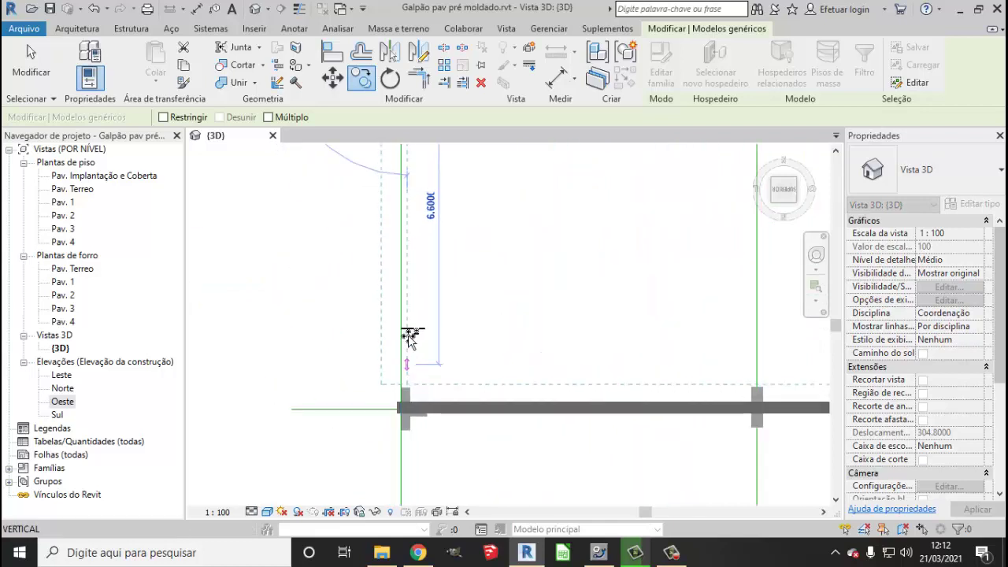
scroll(403, 370, up, 1)
scroll(403, 386, up, 3)
scroll(423, 339, up, 2)
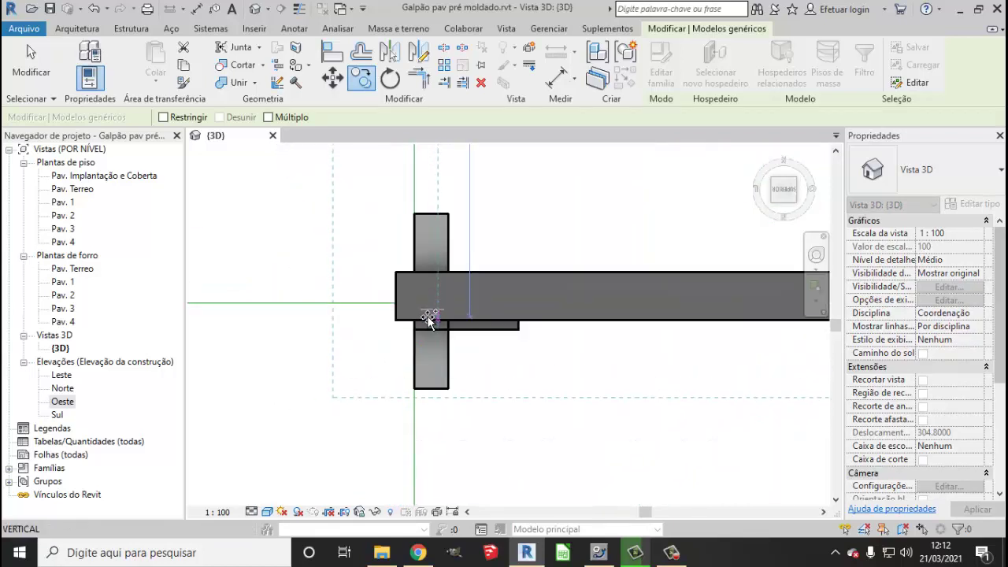
click(430, 319)
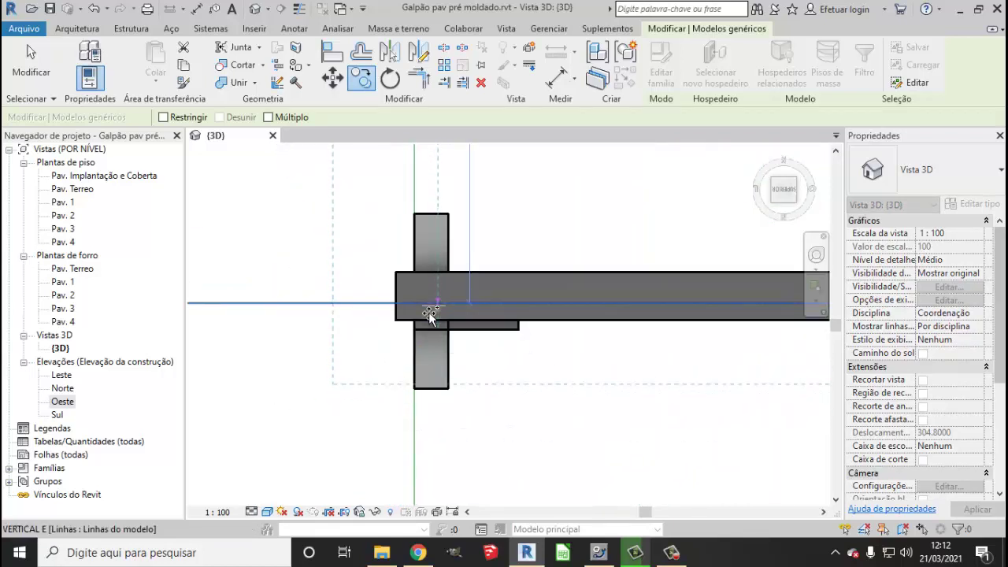
scroll(429, 347, down, 2)
scroll(425, 342, down, 3)
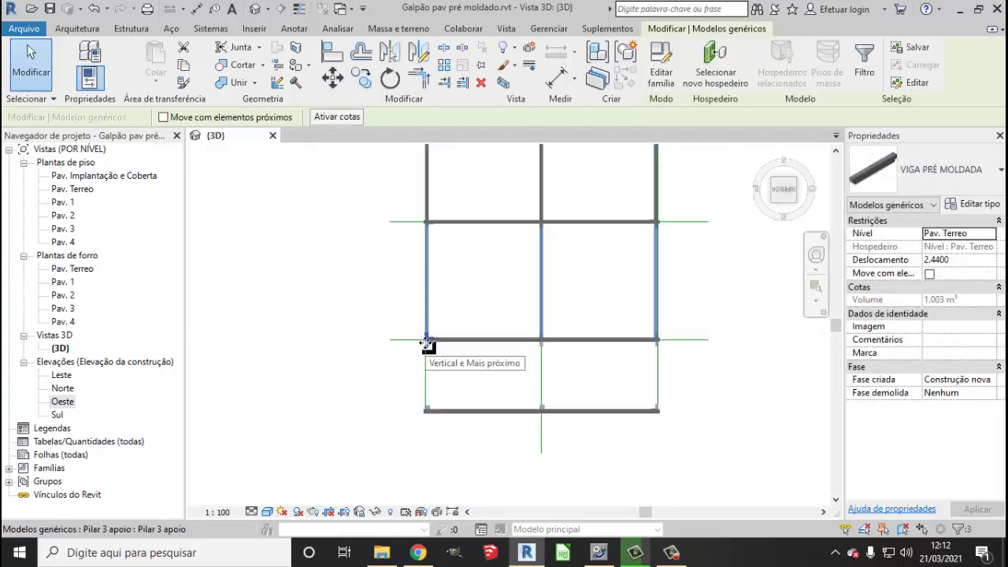
click(485, 287)
scroll(427, 302, up, 2)
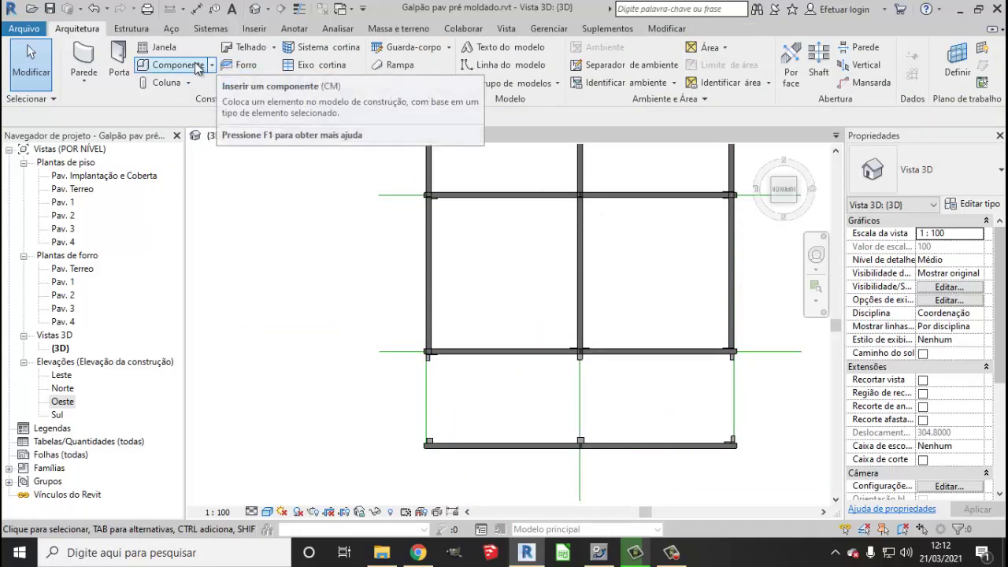
- Copy the left vertical beam with CO down to its lower position meeting the bottom beam
click(430, 246)
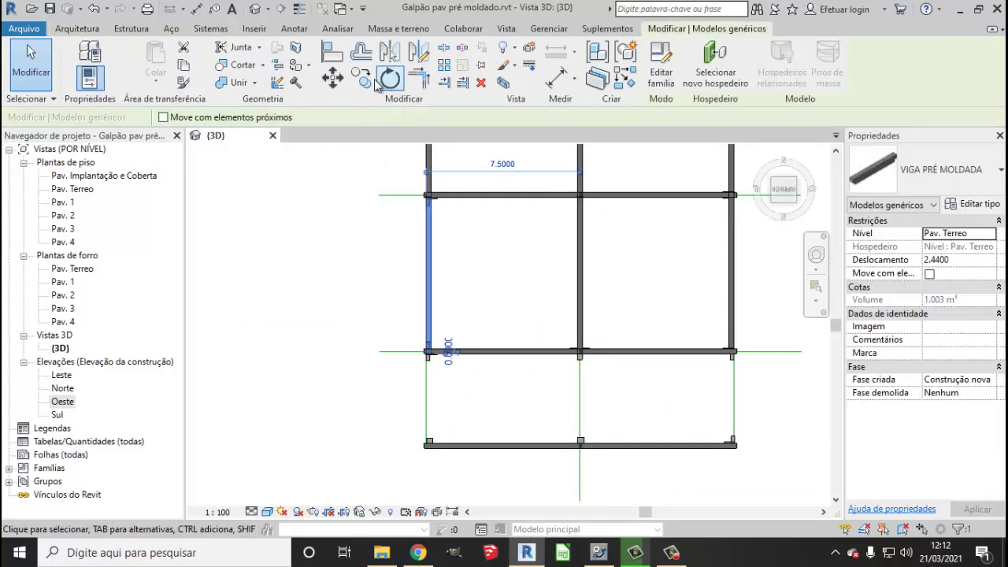
key(c)
key(o)
scroll(441, 341, up, 2)
scroll(433, 386, up, 2)
scroll(421, 401, up, 2)
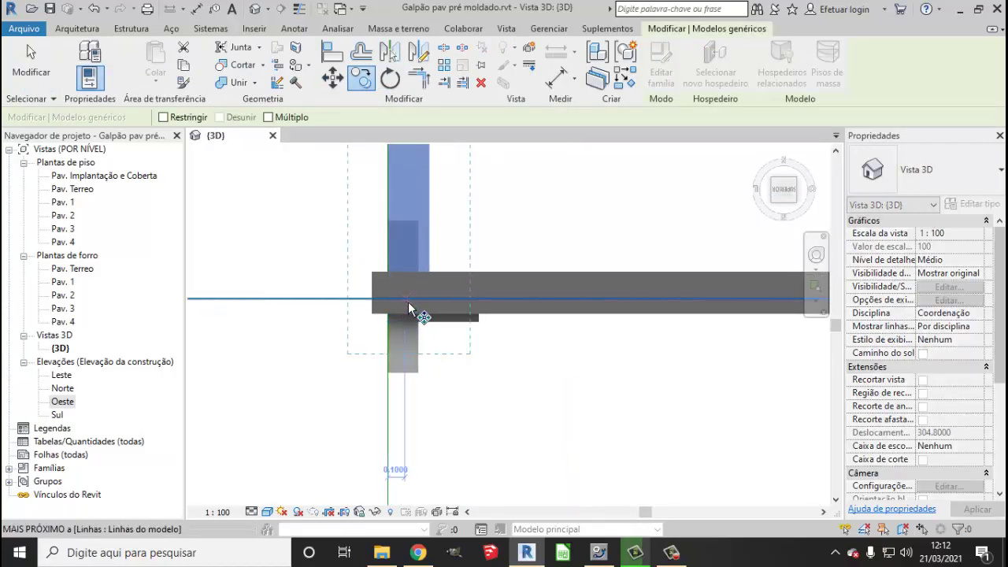
scroll(410, 315, up, 1)
click(407, 292)
scroll(394, 315, down, 2)
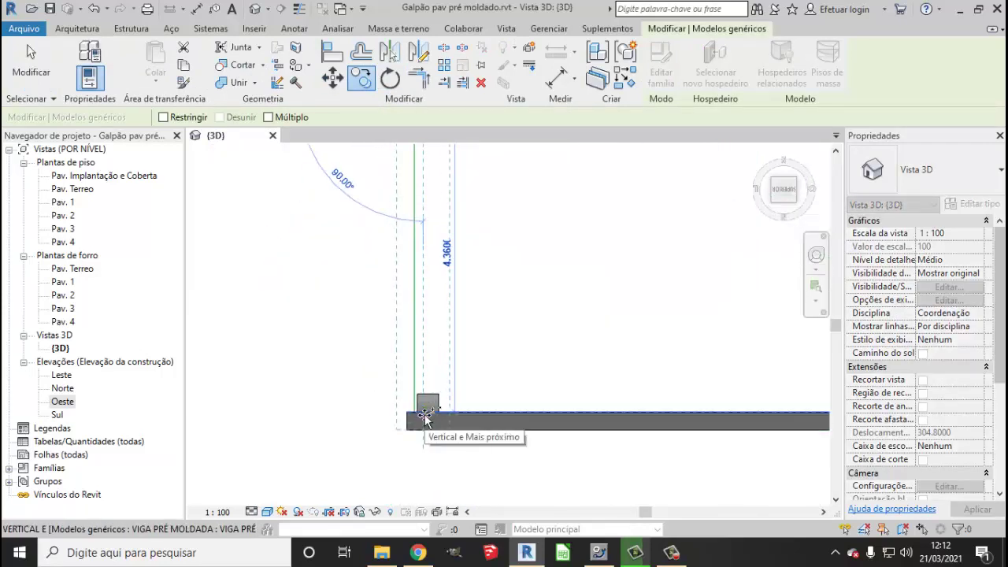
click(425, 413)
click(45, 76)
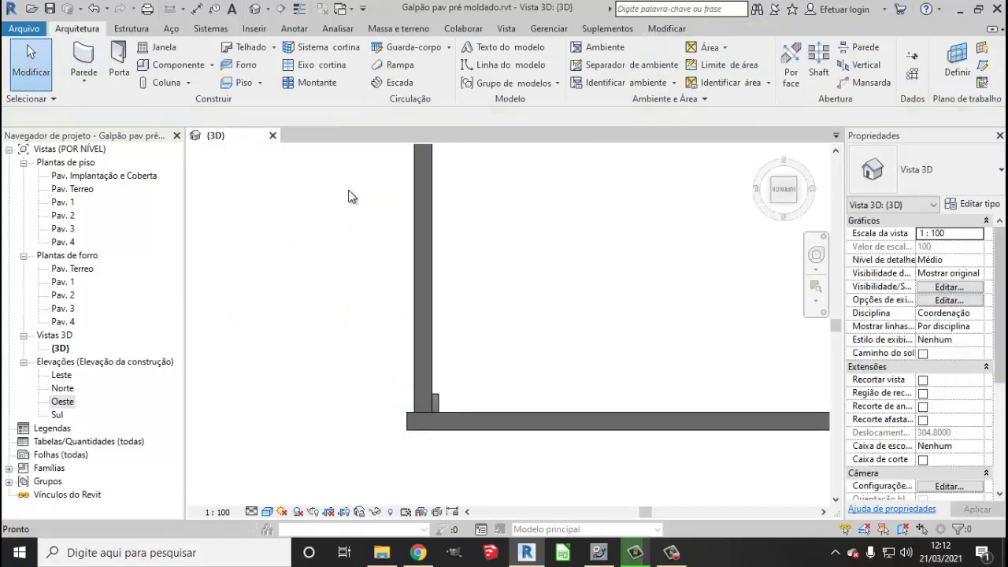
- Select the beam, open the Oeste elevation and show its type properties (Comprimento 7.6500)
click(770, 191)
scroll(600, 330, up, 3)
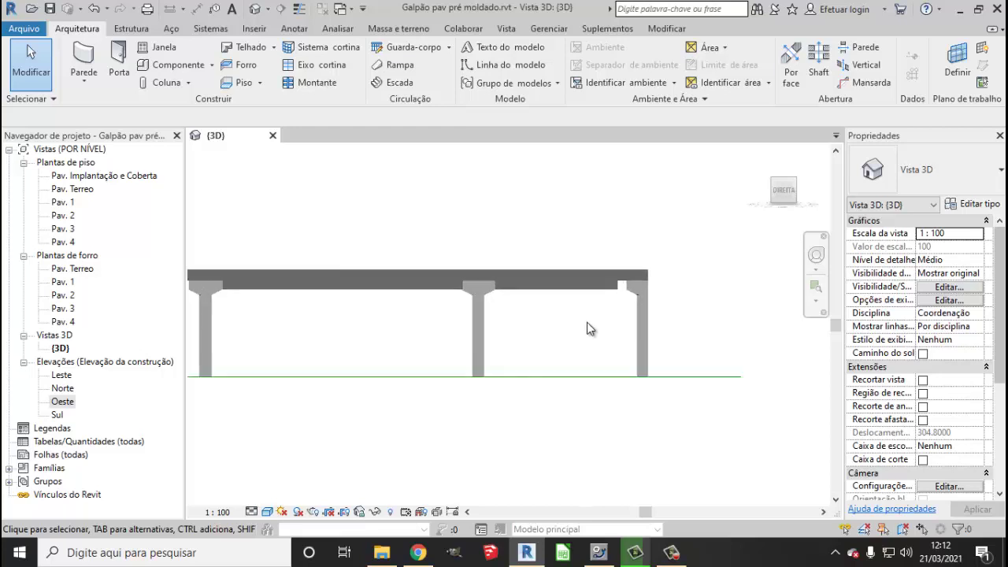
scroll(586, 322, up, 2)
click(581, 275)
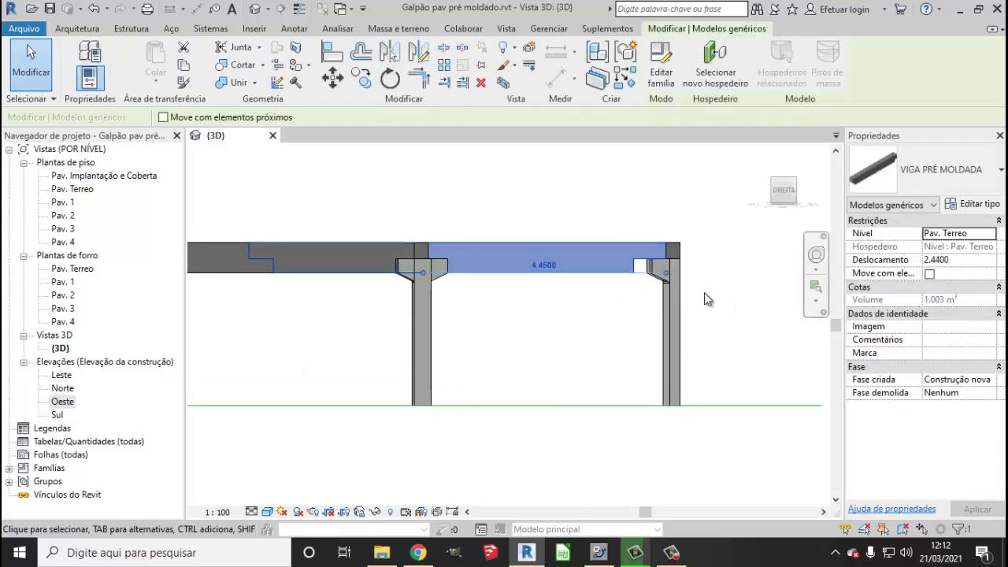
scroll(704, 292, up, 1)
scroll(691, 292, up, 1)
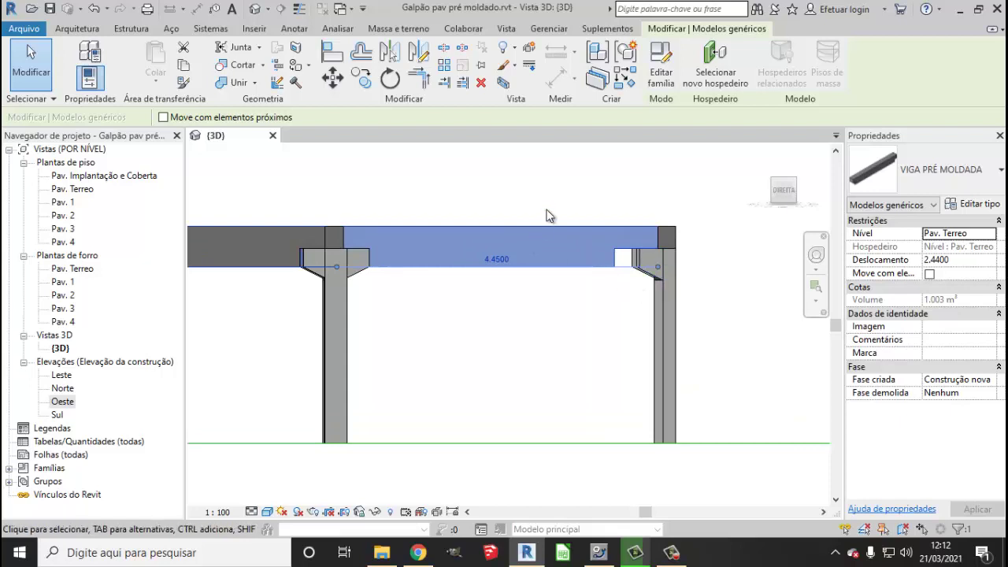
double_click(63, 401)
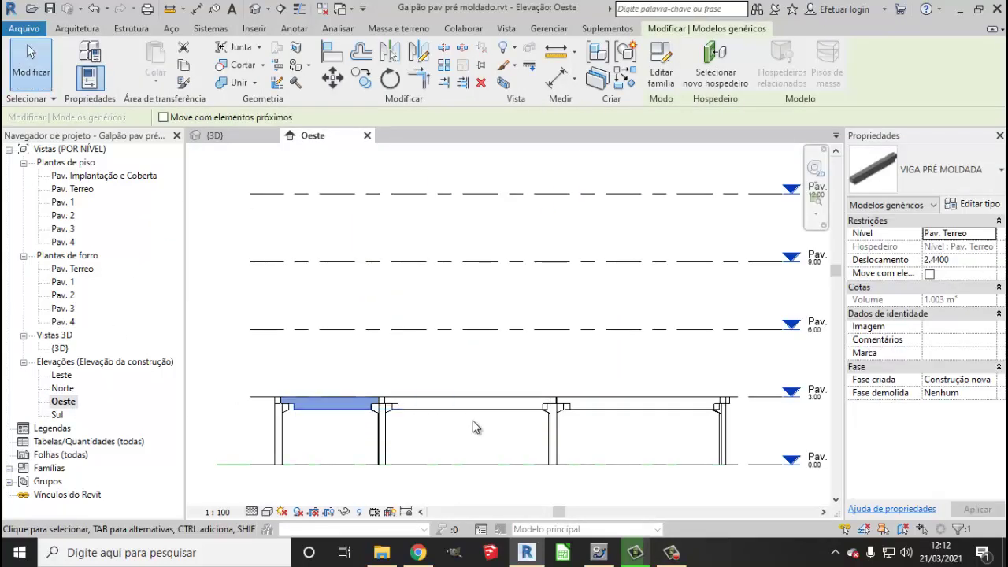
scroll(316, 416, up, 2)
scroll(329, 422, up, 1)
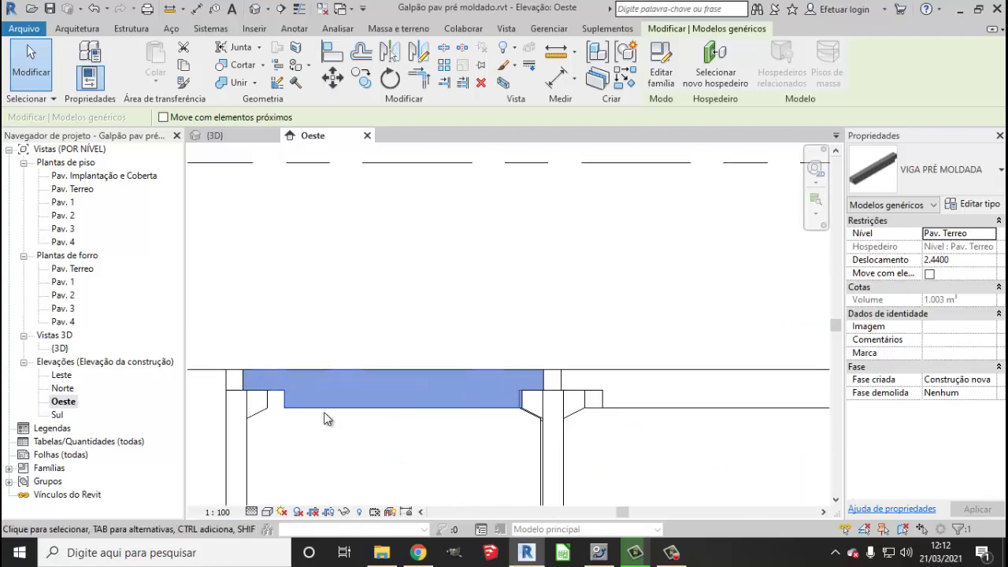
click(93, 54)
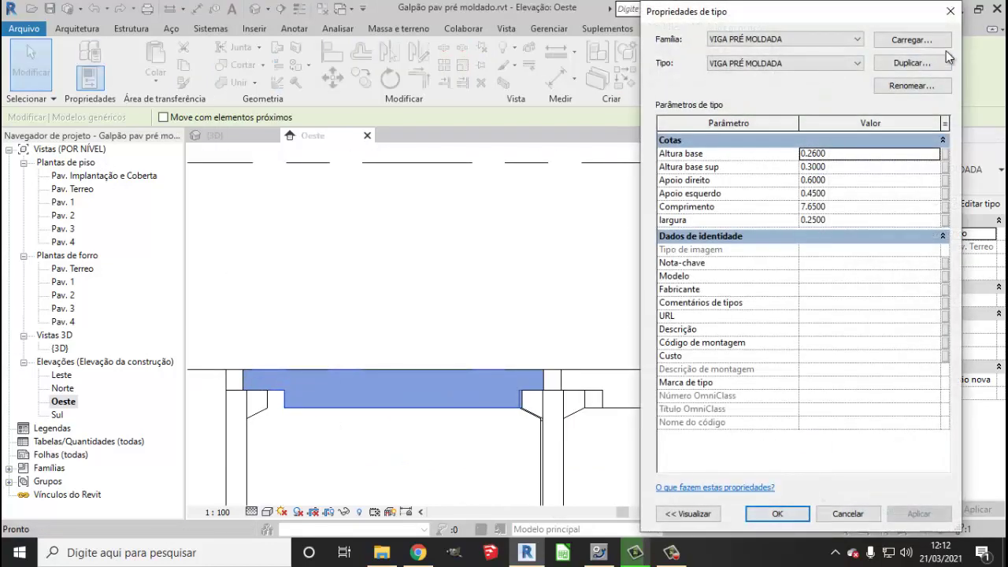
- Close the type properties and measure the beam's length from its endpoint
click(968, 13)
click(556, 55)
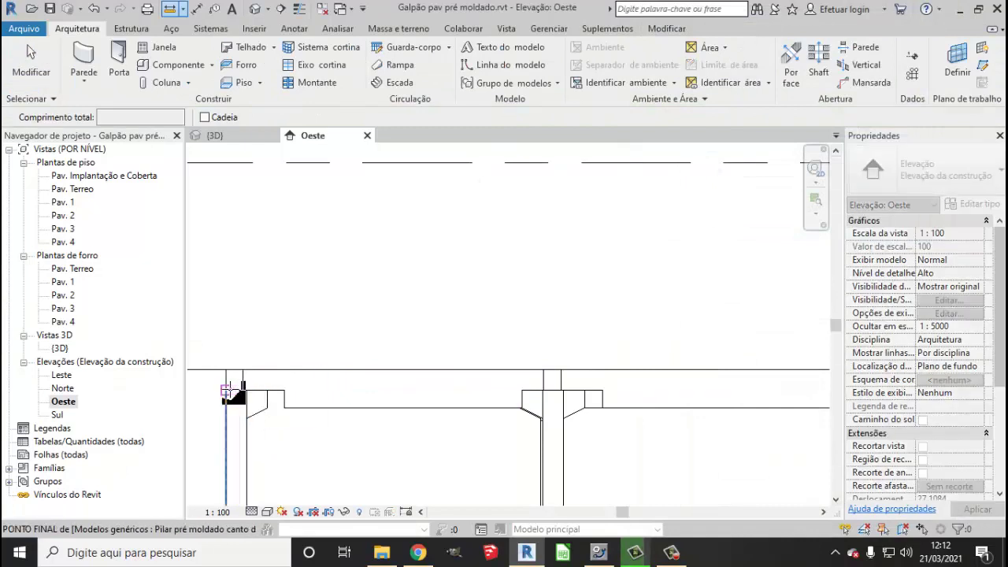
click(244, 391)
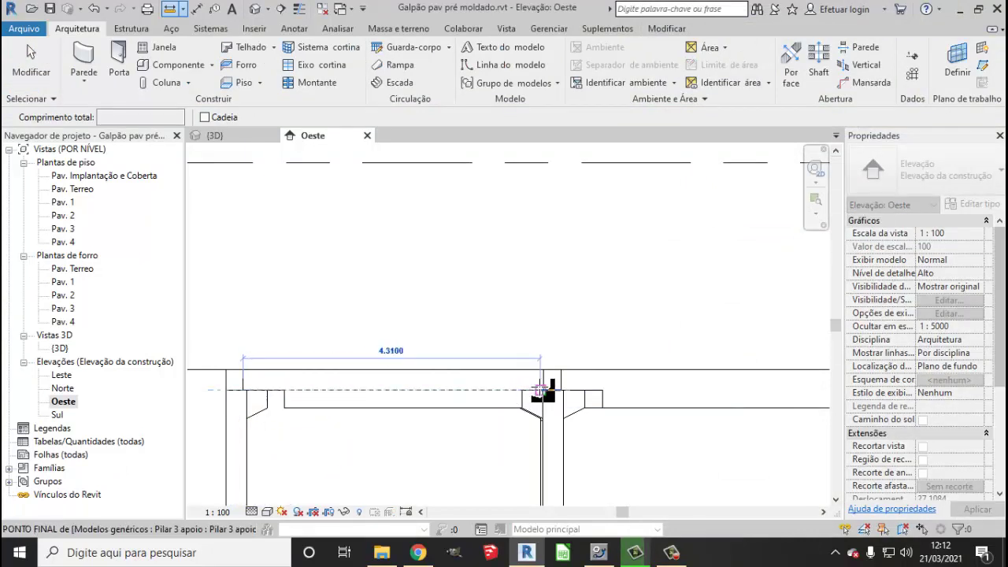
click(31, 63)
- Set the VIGA PRÉ MOLDADA type Comprimento to 4.3500 and apply it
click(333, 392)
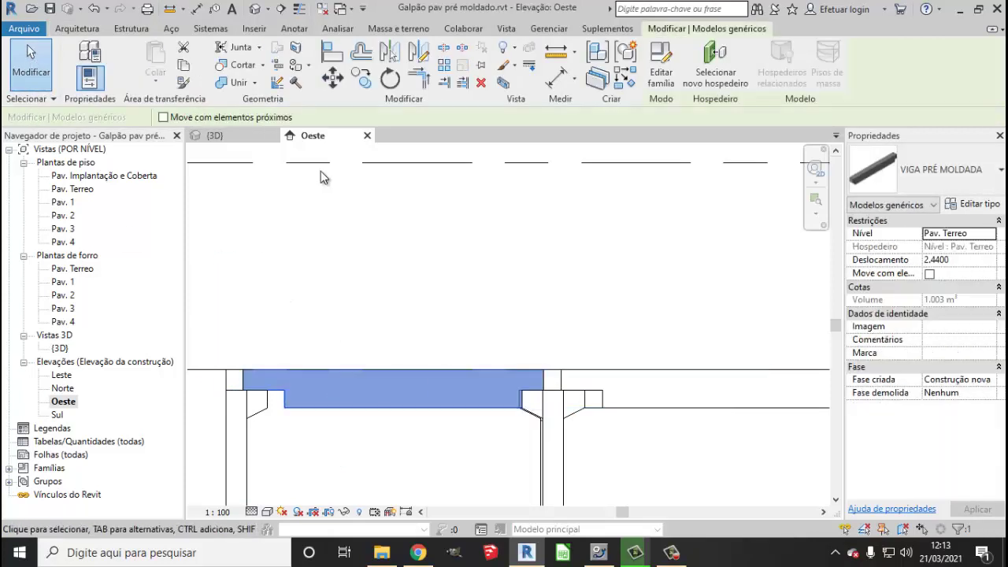
click(90, 53)
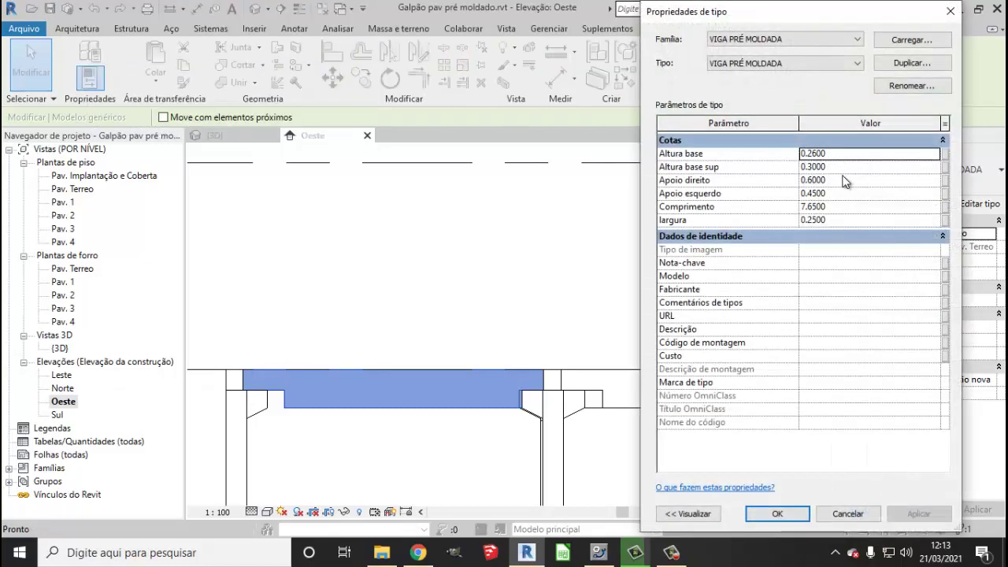
click(834, 207)
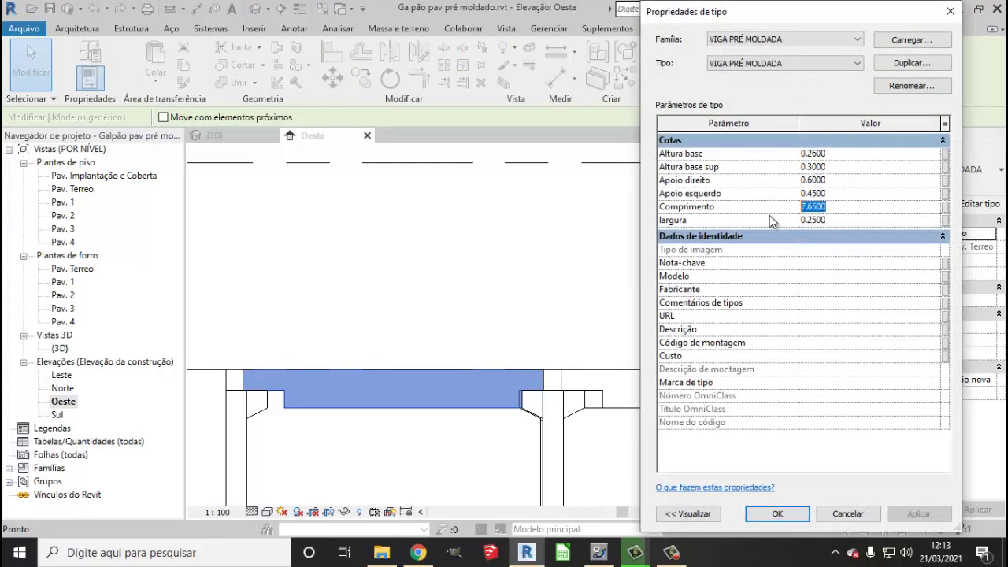
text(4)
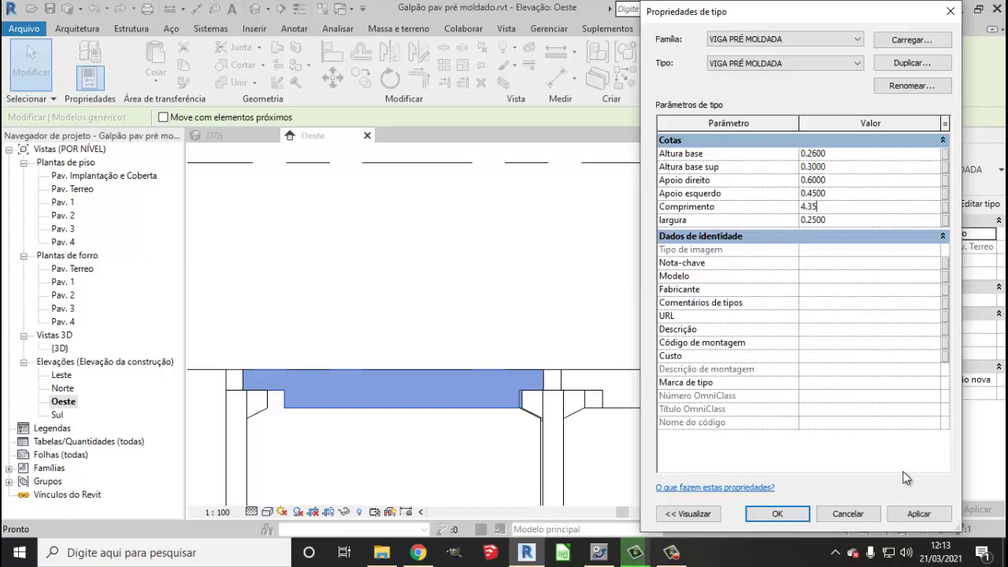
click(918, 512)
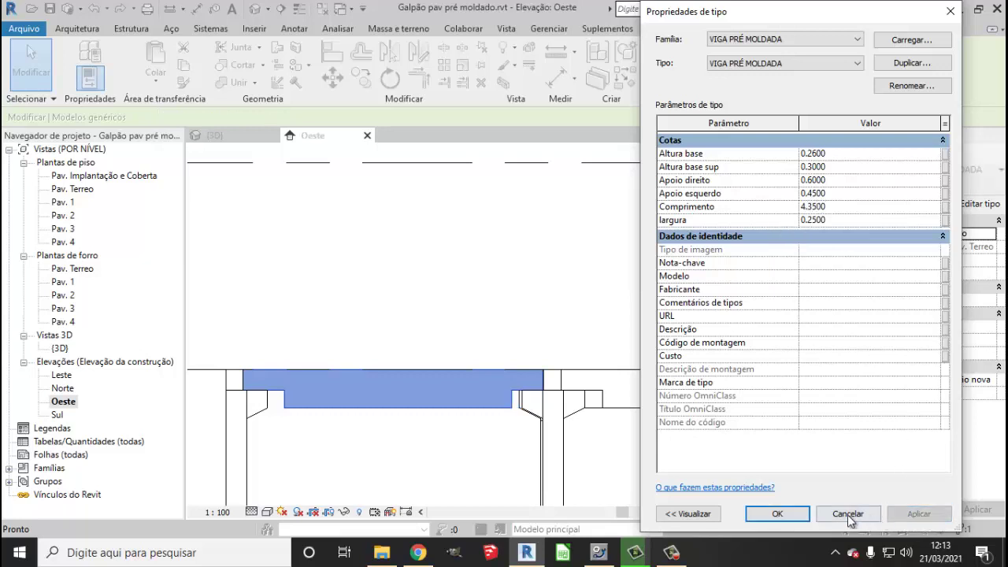
click(778, 513)
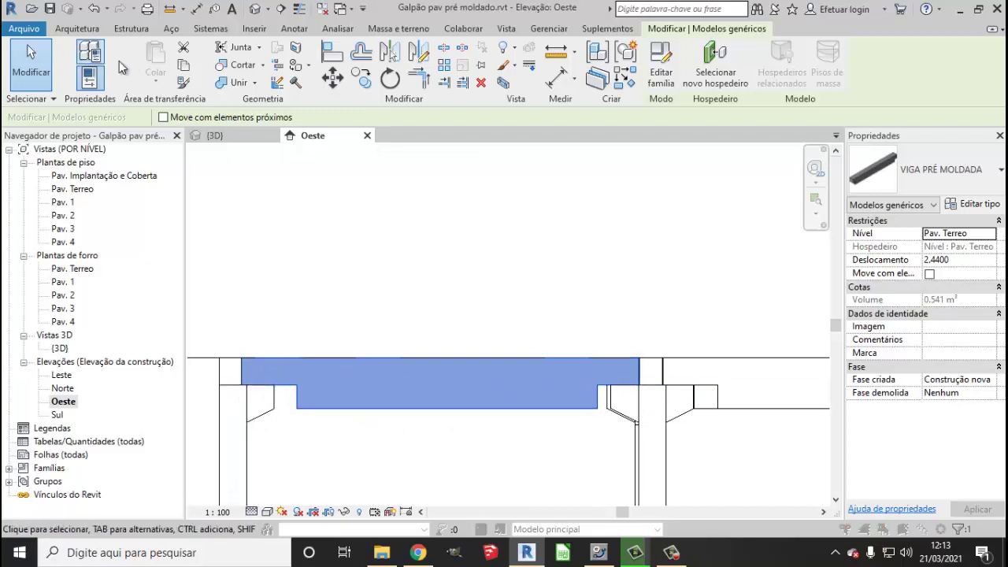
- Set the beam type's Apoio direito to 0.2 and Apoio esquerdo to 0.3, then show the 3D view
click(89, 76)
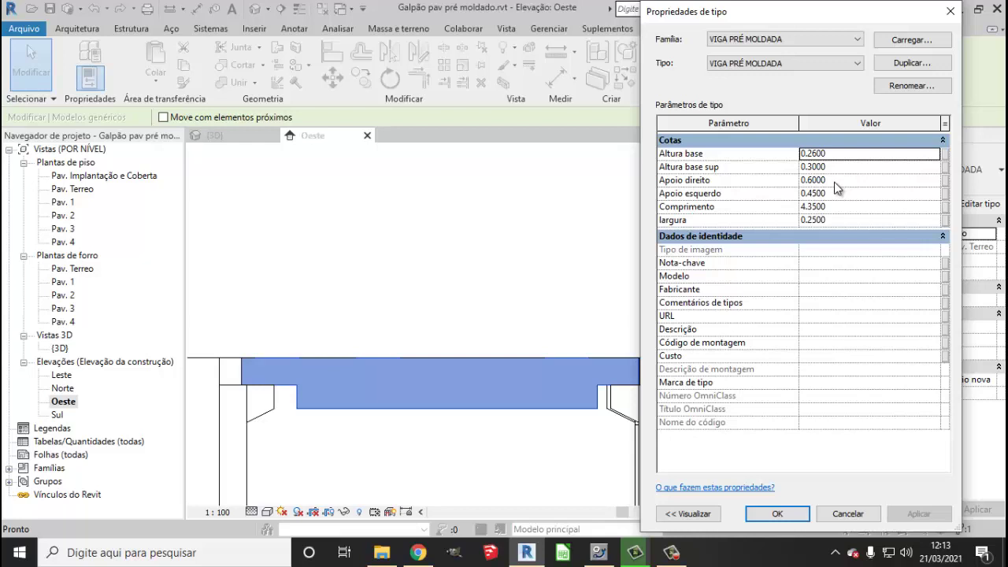
click(836, 181)
text(0)
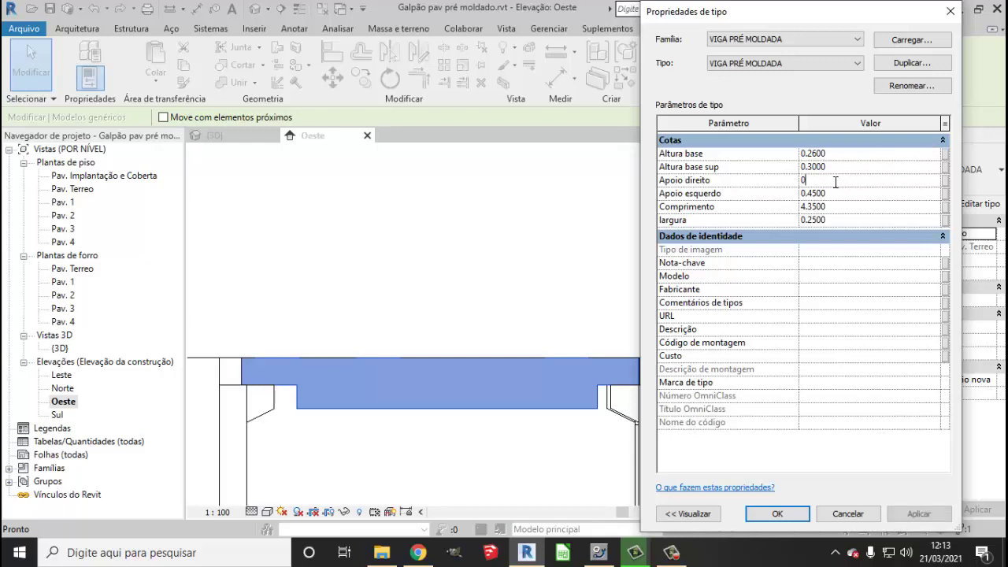
text(.2)
click(926, 514)
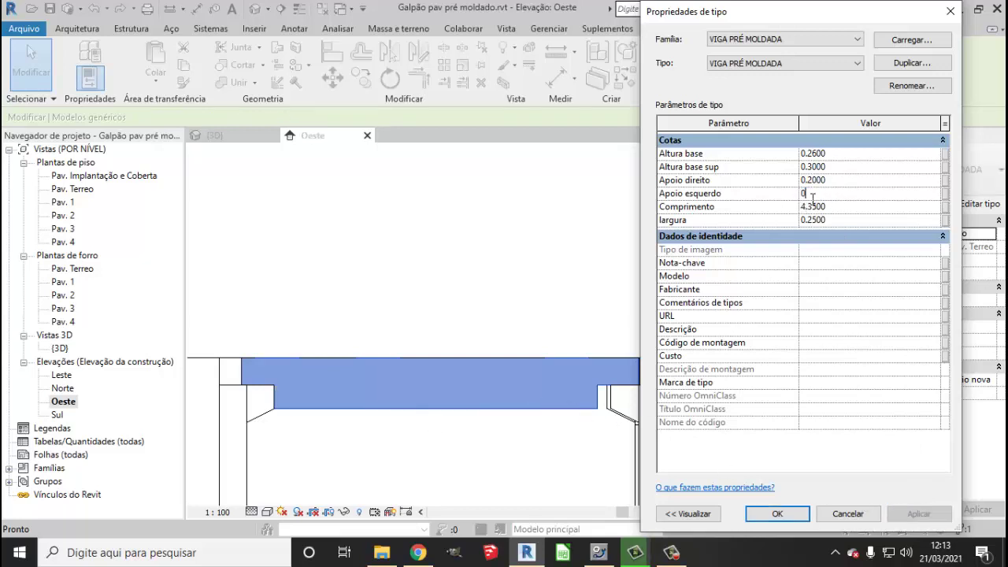
click(834, 189)
text(.3)
click(927, 513)
click(777, 513)
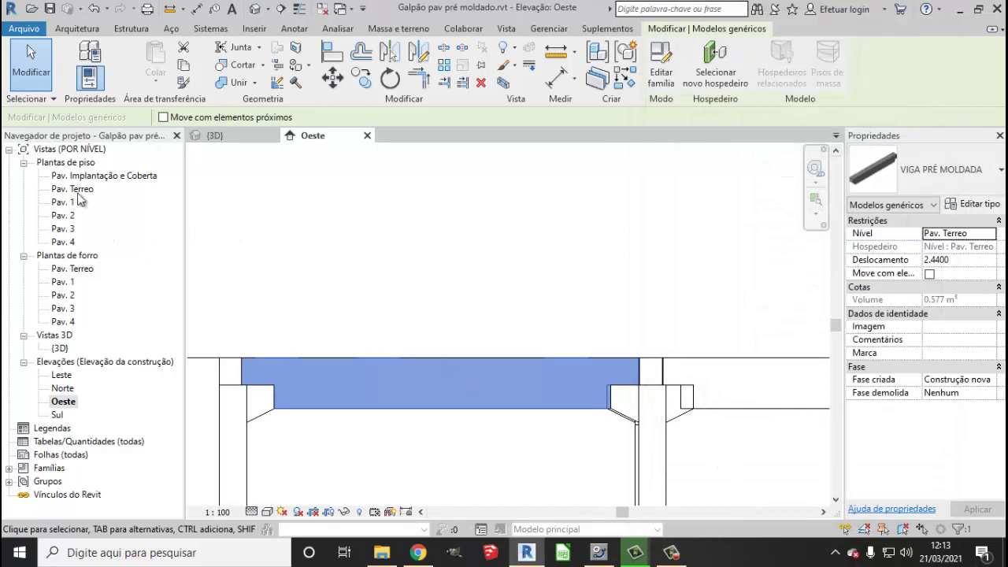
click(255, 9)
- From the top view, select the short bottom-right beam and open VIGA PRÉ MOLDADA for family editing
click(782, 175)
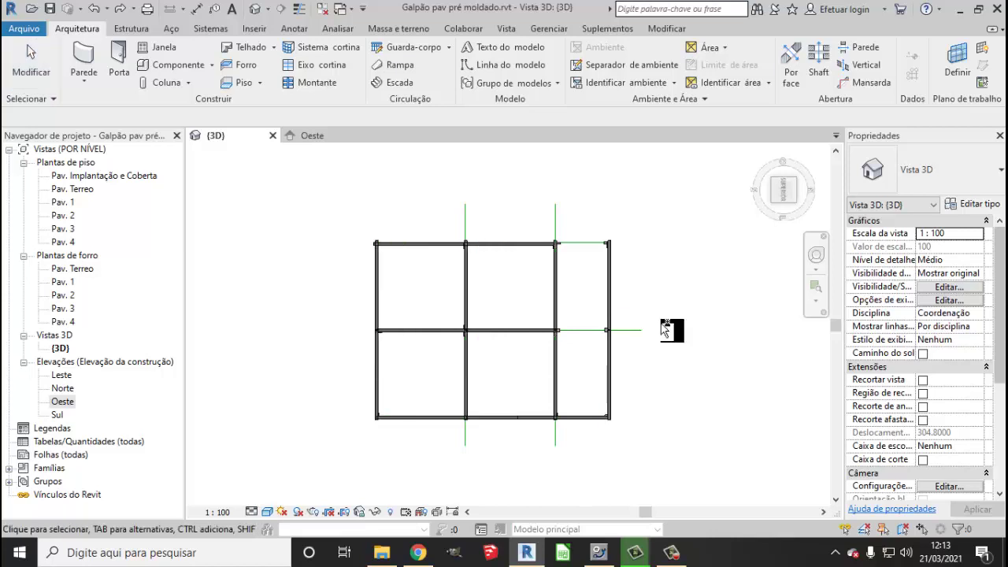
click(580, 420)
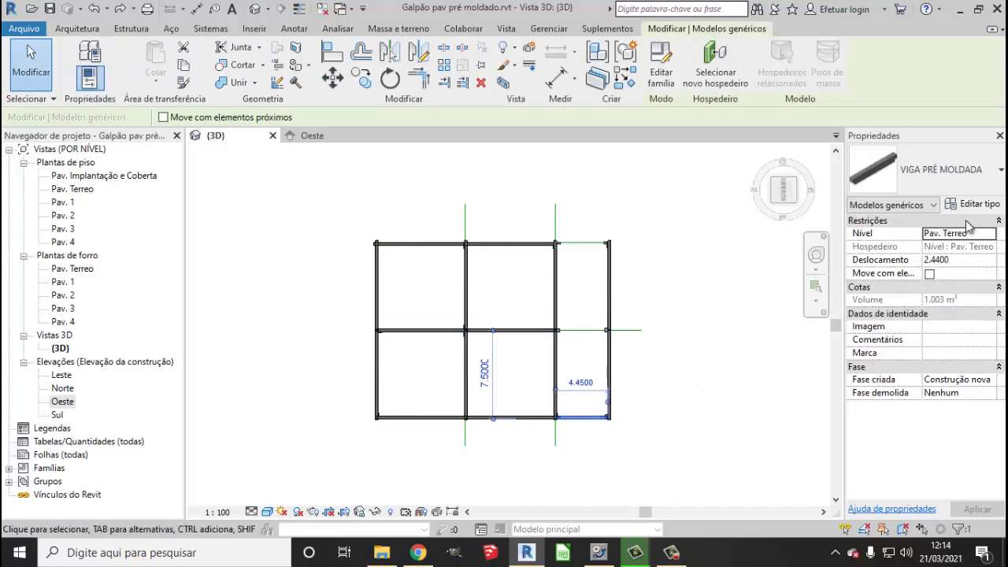
click(661, 63)
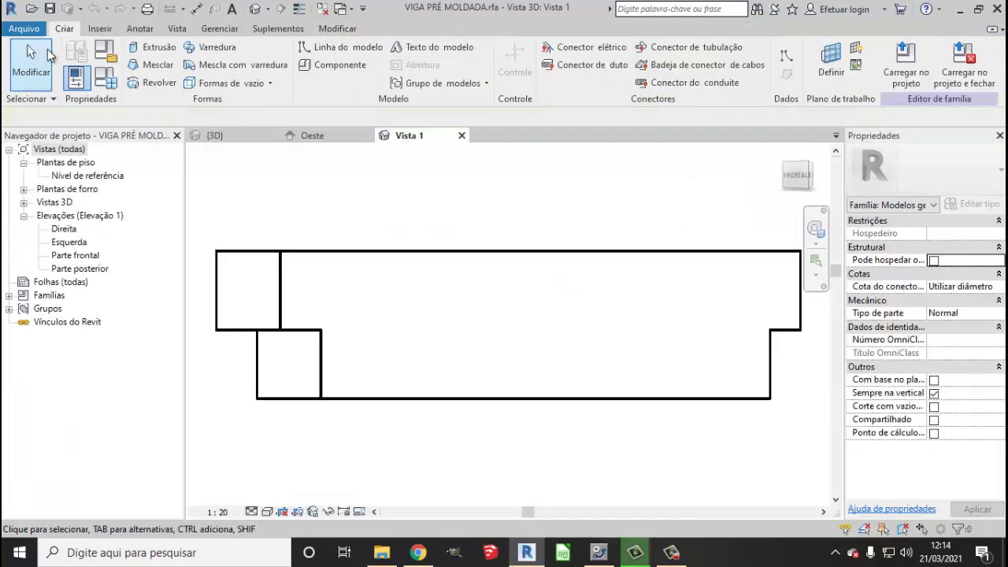
- Save the family as 'VIGA PRÉ MOLDADA menor.rfa' and load it into the project
click(24, 28)
mouse_move(54, 206)
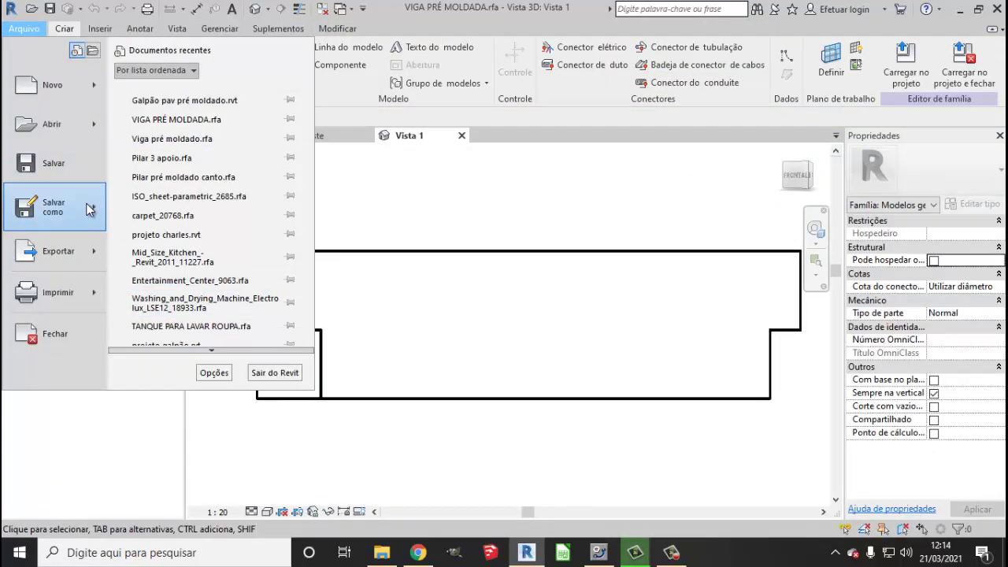
click(164, 154)
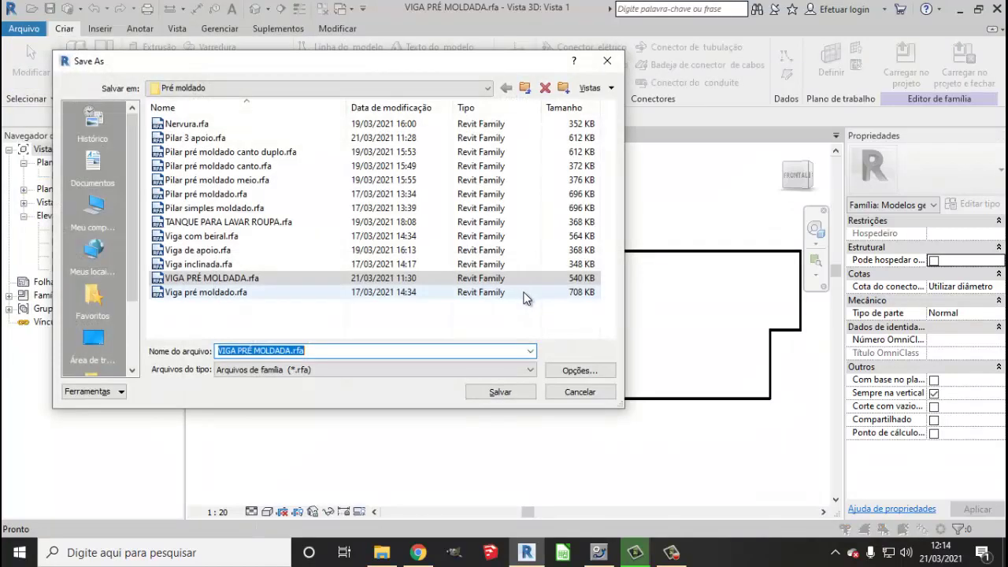
click(291, 351)
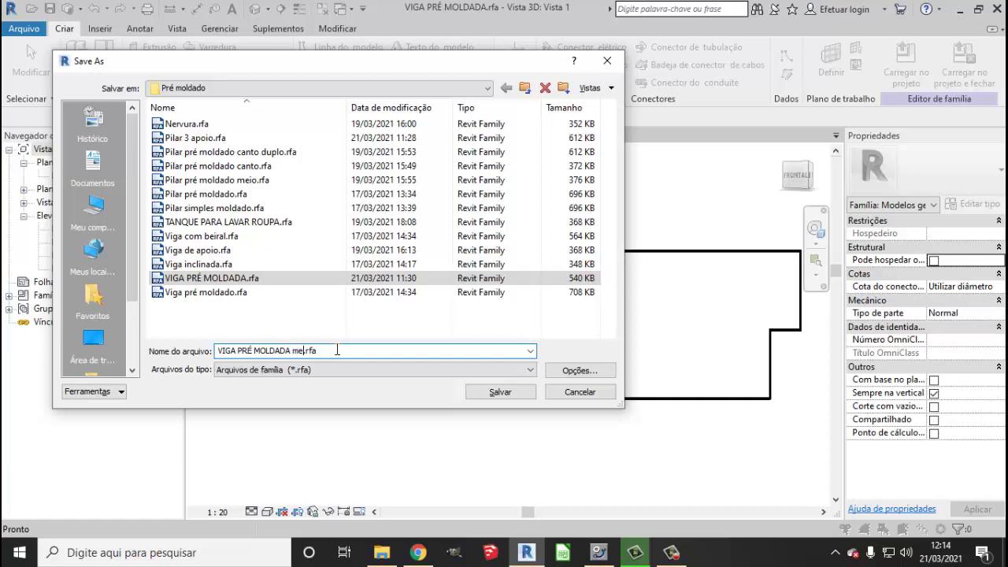
click(482, 394)
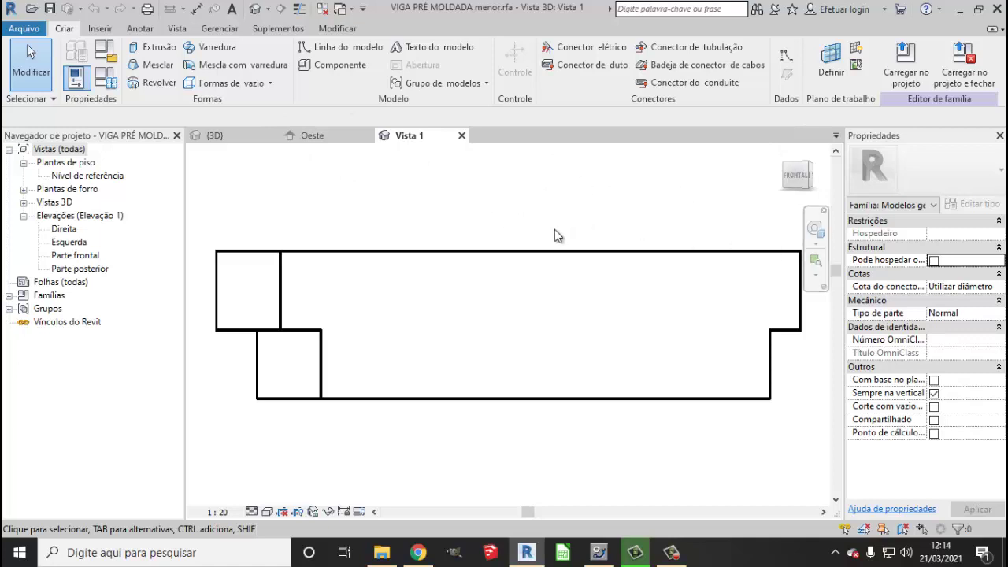
click(919, 71)
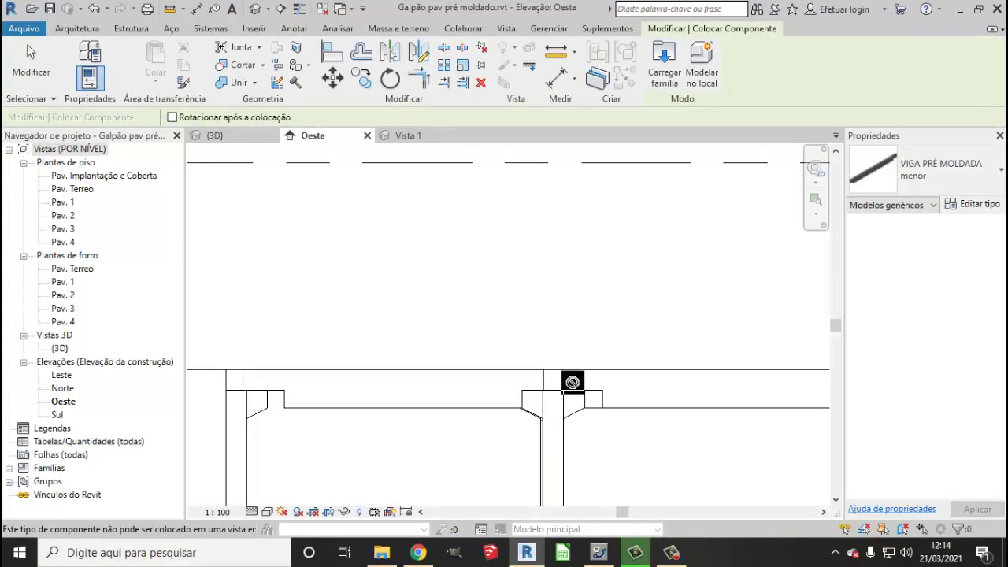
- Place a VIGA PRÉ MOLDADA menor beam in the Pav. Terreo plan, then return to the 3D view
double_click(81, 192)
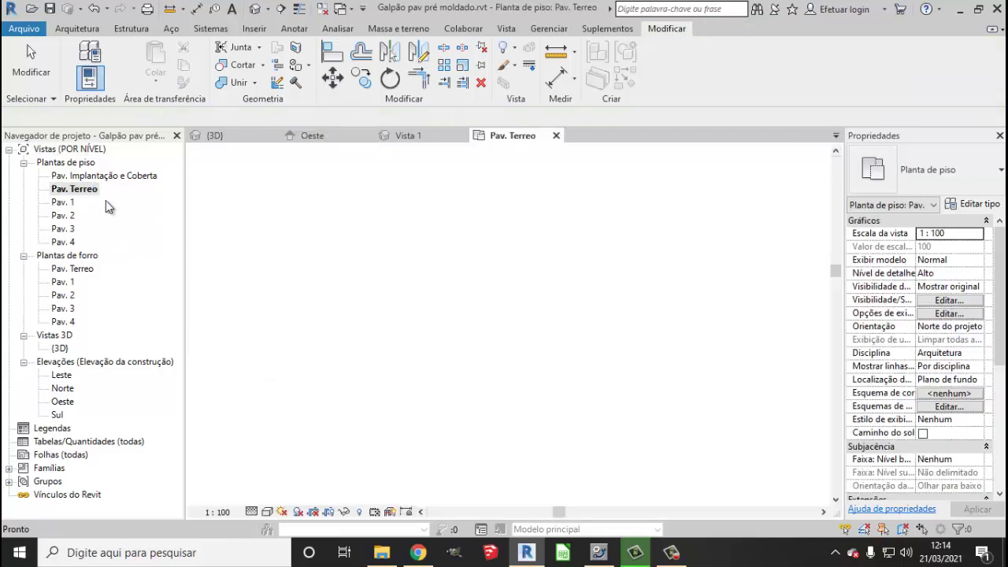
scroll(567, 288, up, 3)
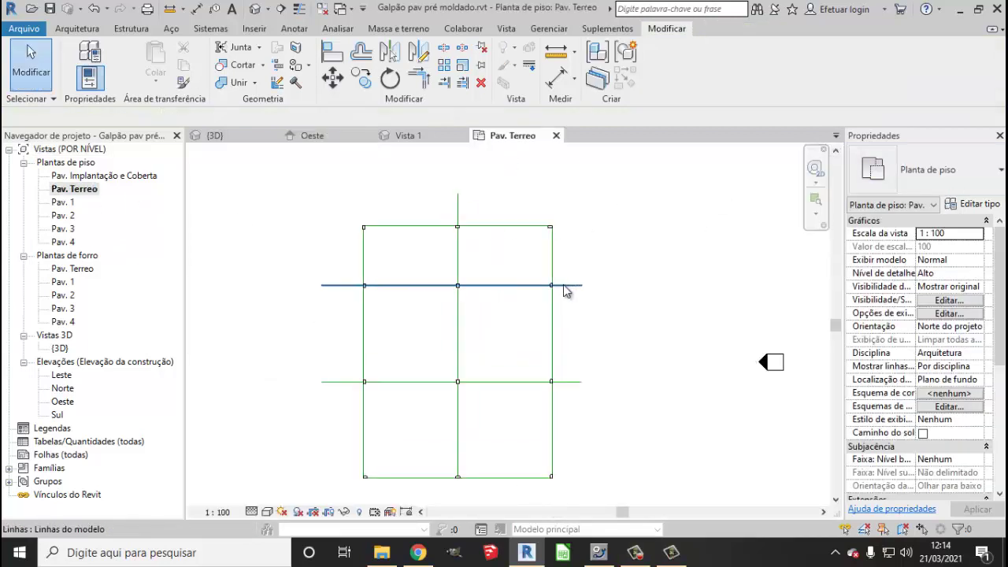
scroll(568, 288, up, 2)
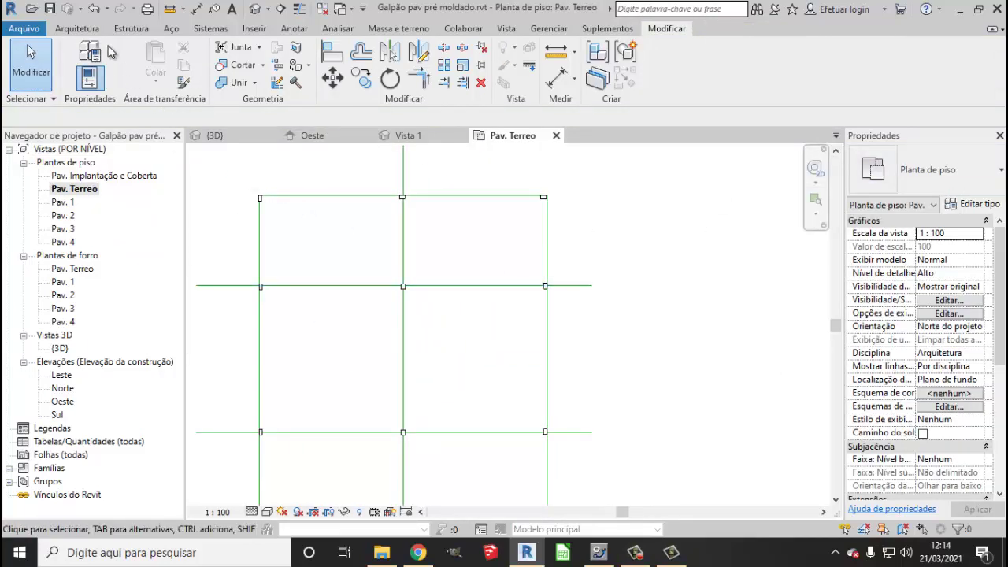
click(77, 28)
click(169, 63)
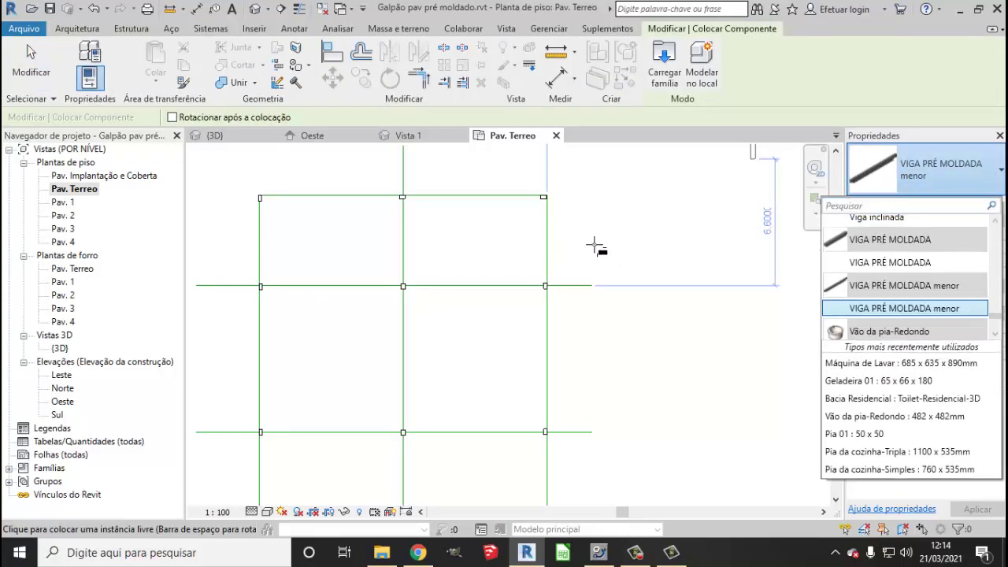
click(510, 241)
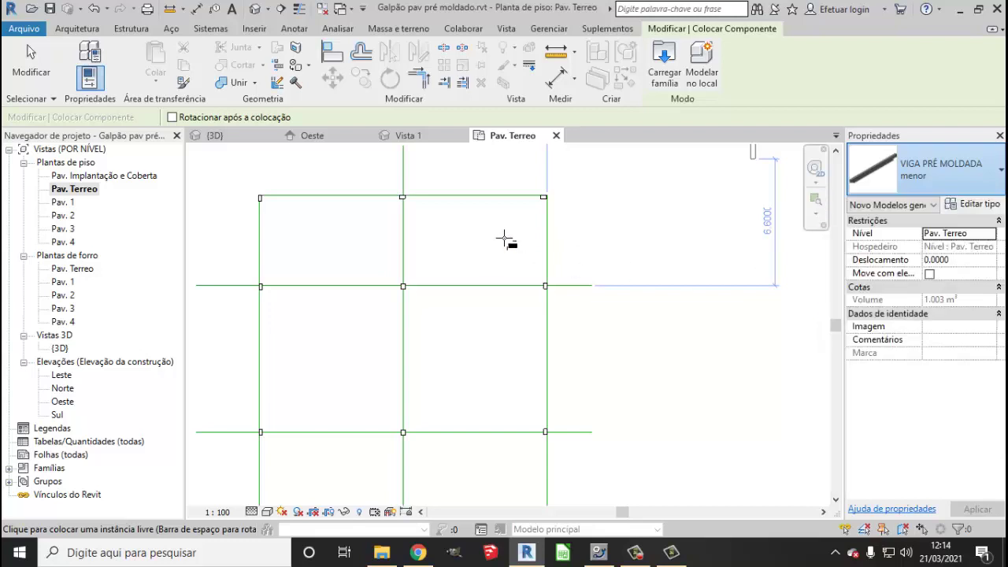
click(523, 247)
click(30, 72)
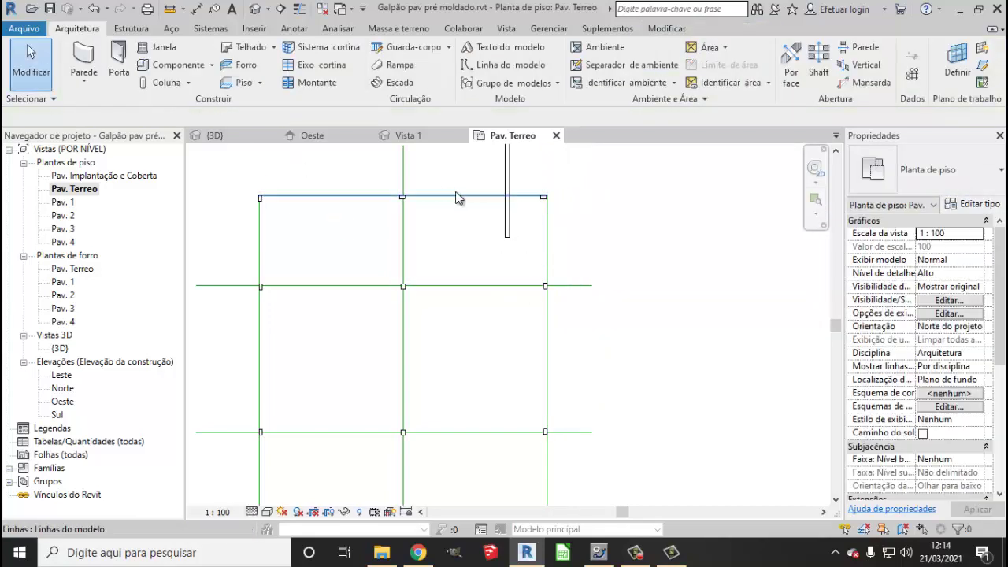
scroll(566, 226, up, 2)
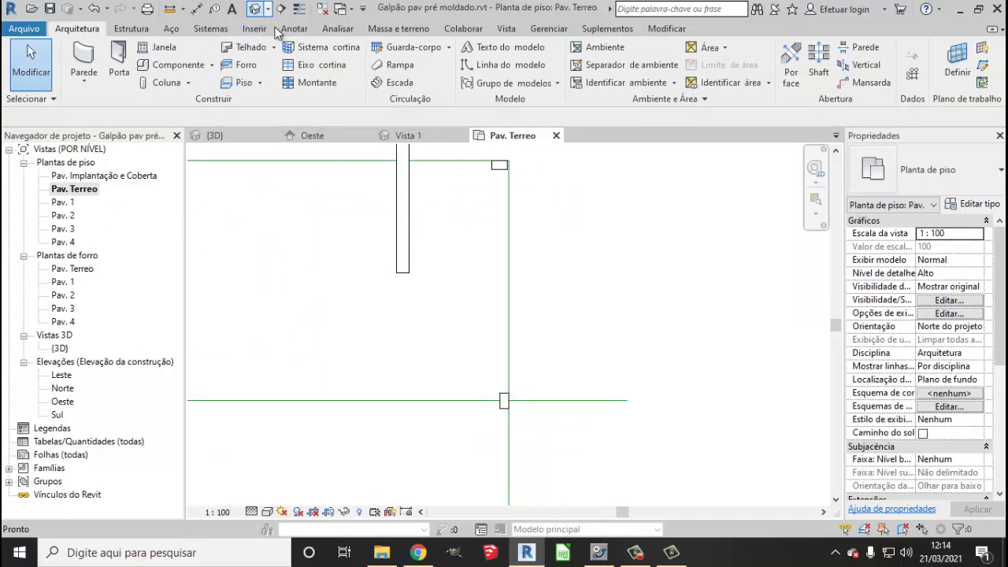
click(254, 9)
scroll(630, 418, up, 2)
- Copy the right-bay horizontal beam from its right end so the copy sits against the column
scroll(621, 429, up, 2)
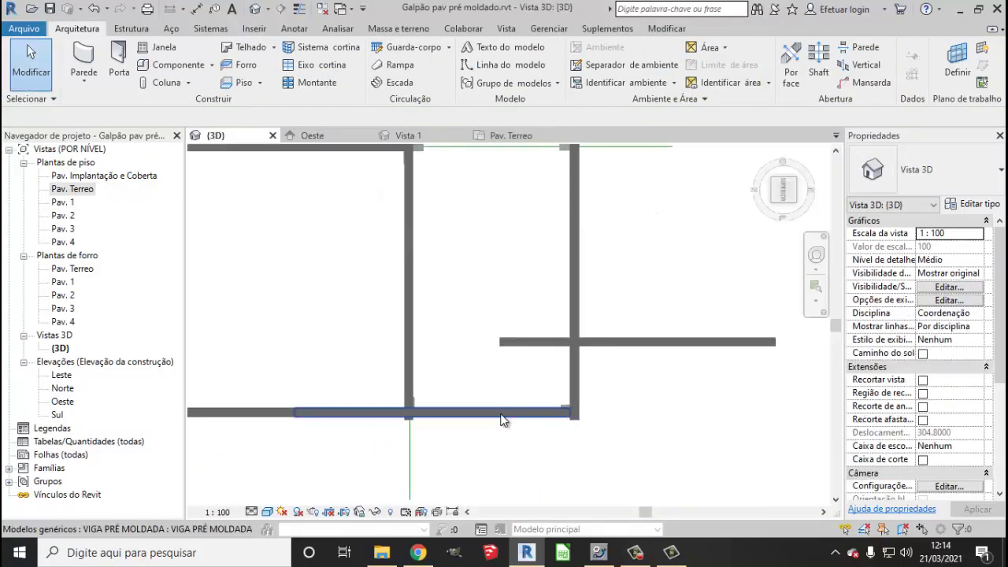
click(504, 414)
click(619, 319)
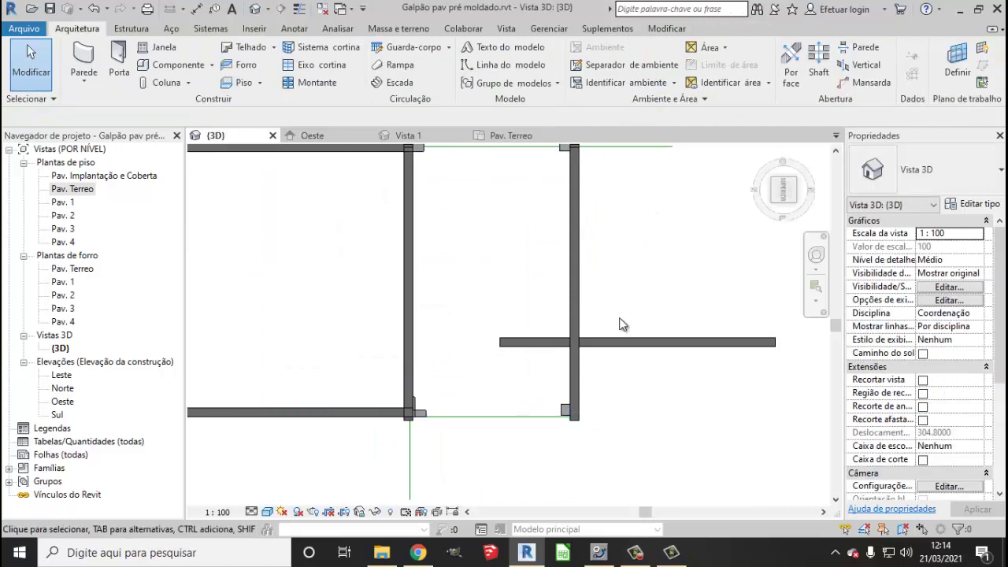
click(677, 344)
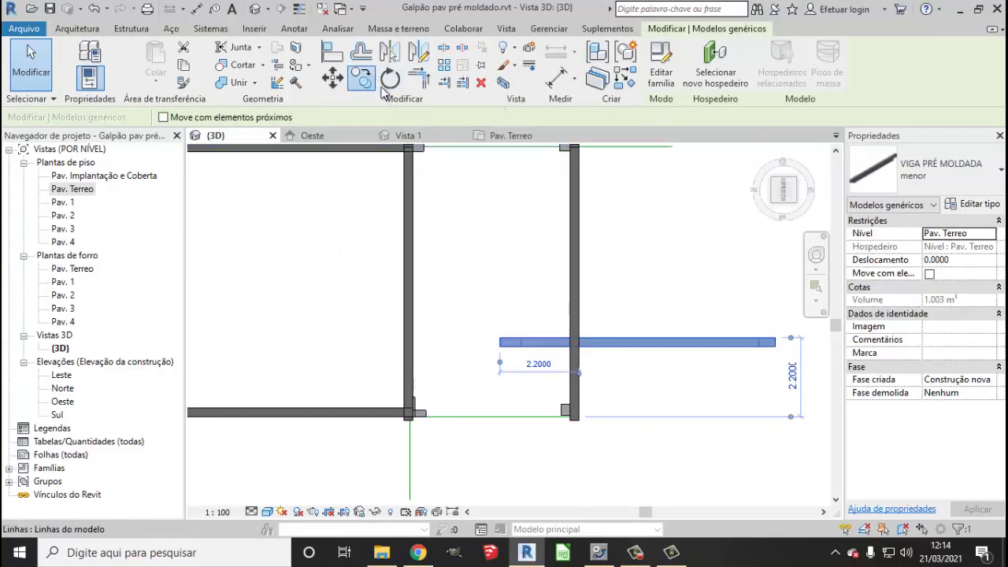
click(361, 77)
scroll(788, 349, up, 3)
click(763, 347)
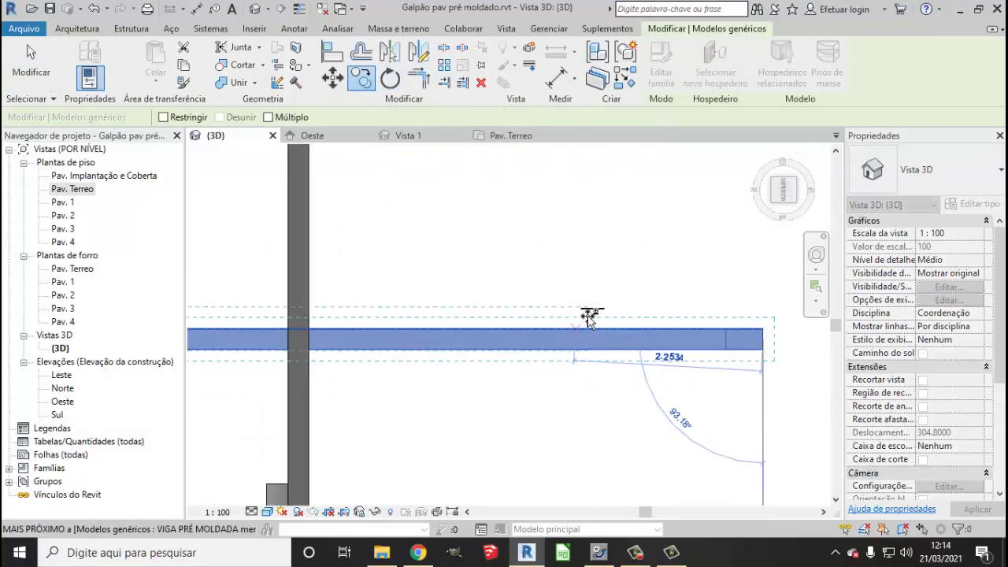
scroll(491, 404, down, 3)
scroll(499, 342, up, 3)
scroll(504, 331, up, 2)
scroll(508, 325, up, 2)
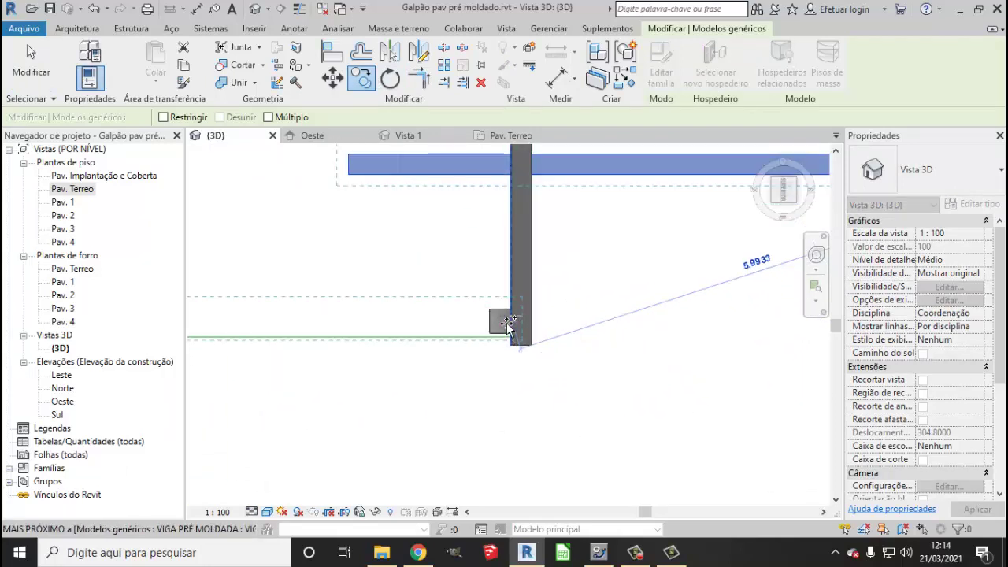
click(510, 326)
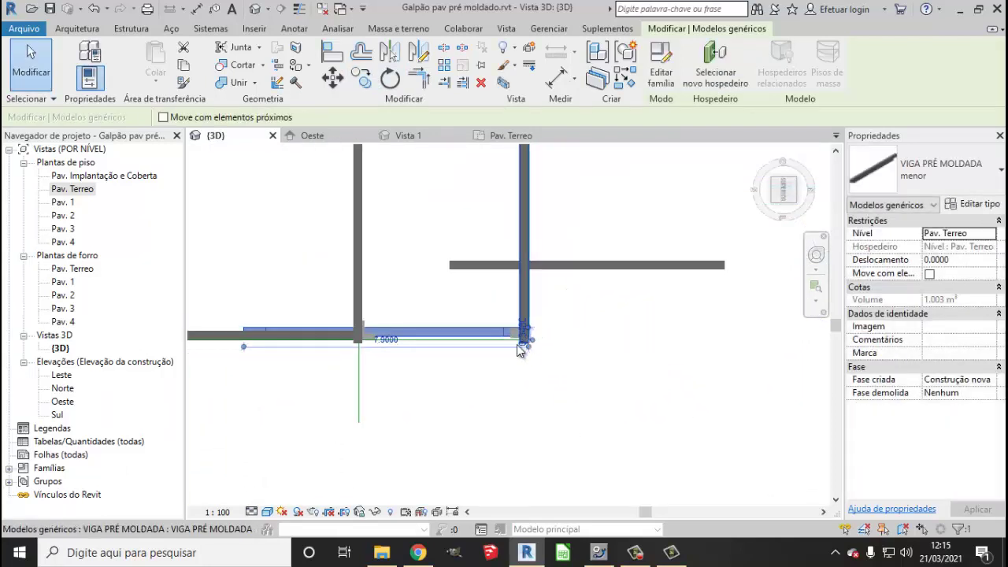
- Make a second copy of the beam, placed just below its base point
scroll(489, 354, up, 3)
scroll(473, 315, up, 1)
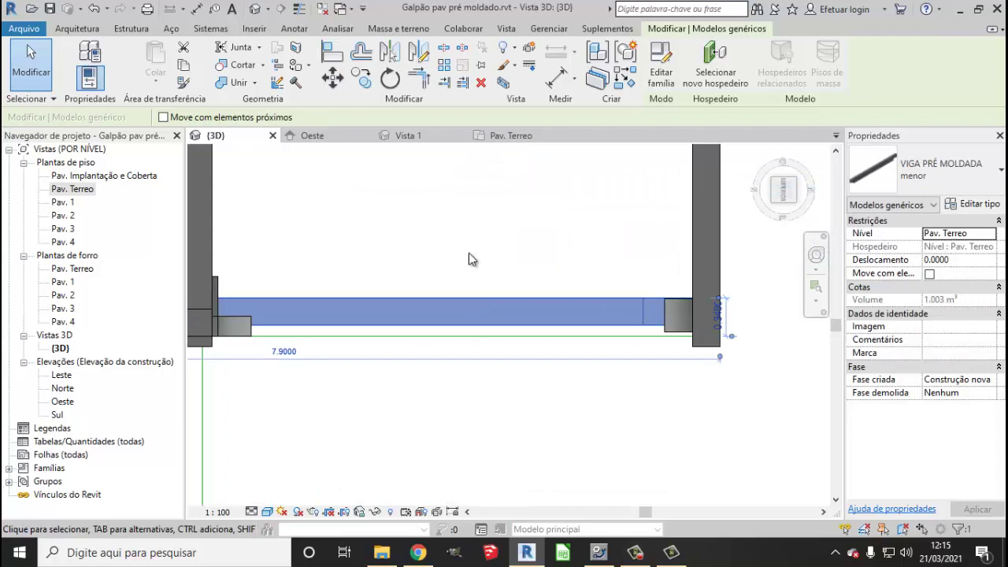
click(361, 77)
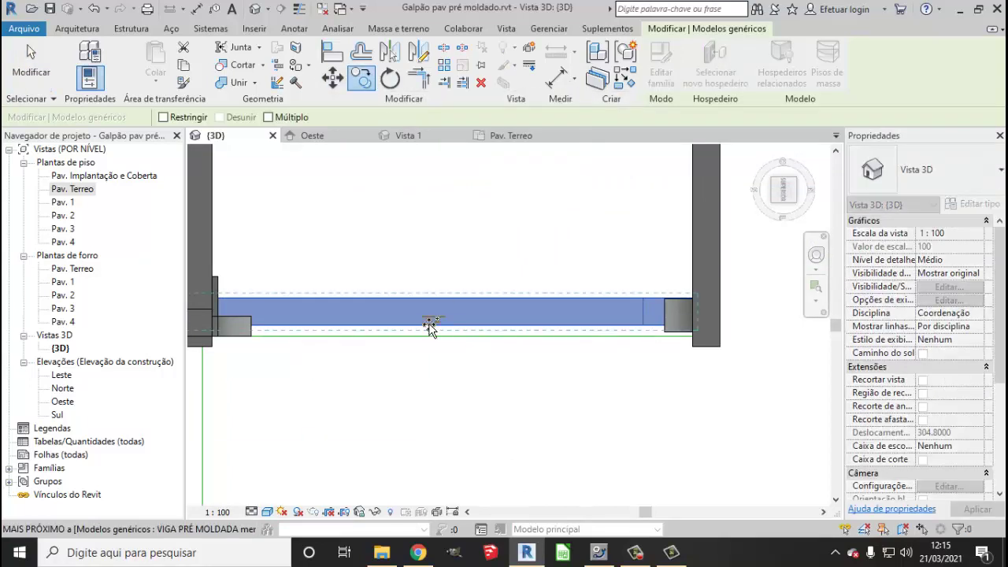
click(430, 327)
click(434, 337)
scroll(472, 338, down, 2)
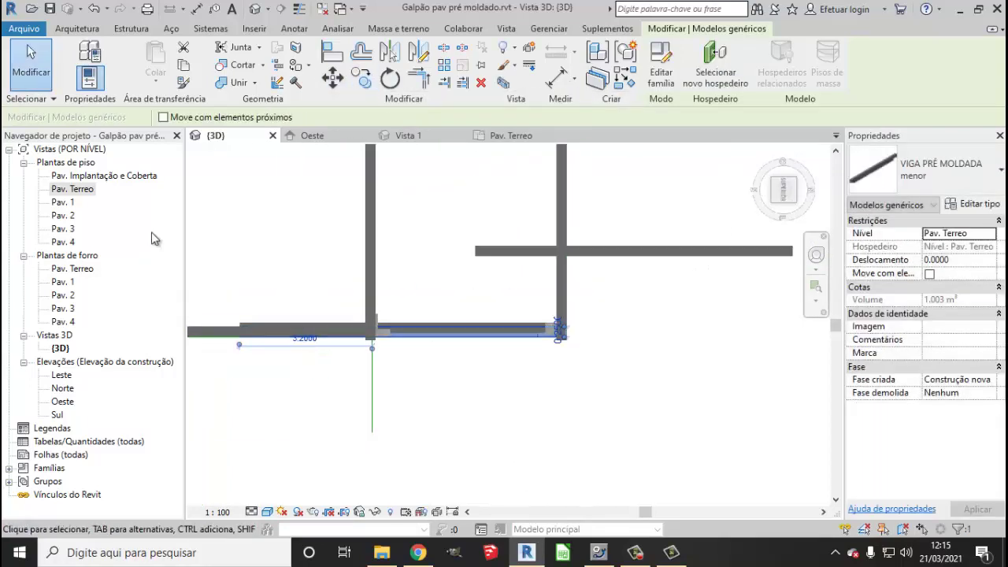
- Delete the upper horizontal beam and open the Oeste elevation
click(30, 63)
click(672, 249)
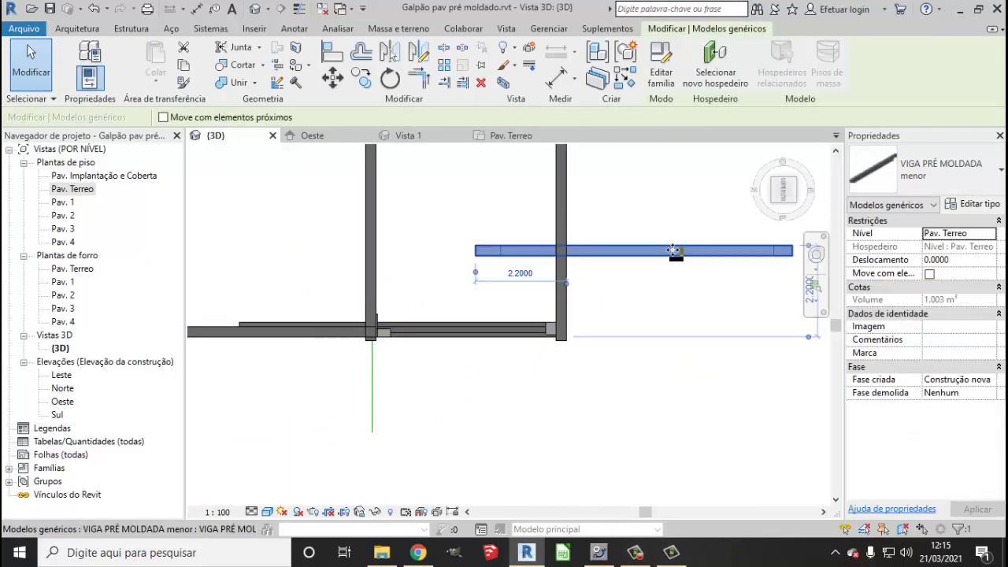
key(Delete)
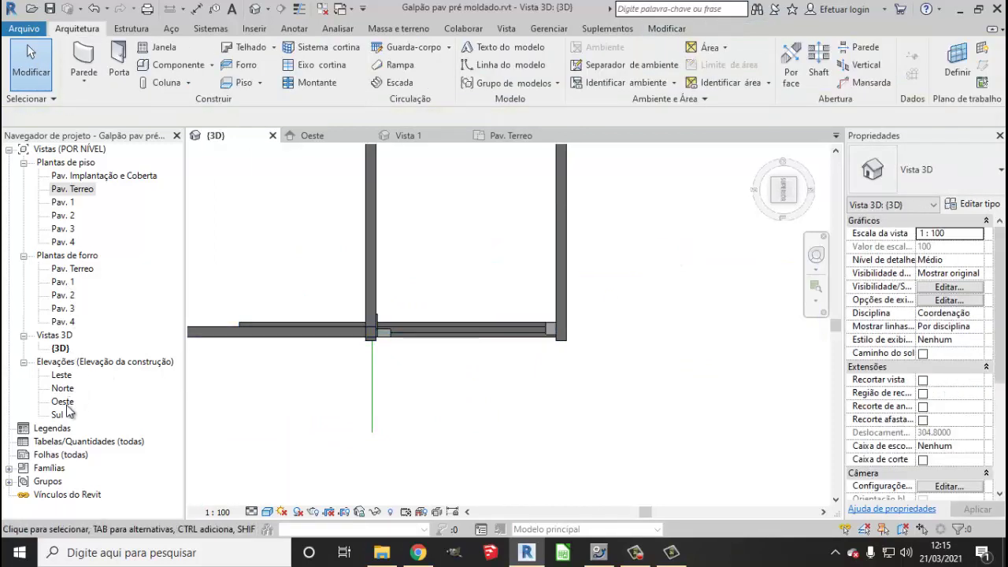
double_click(64, 403)
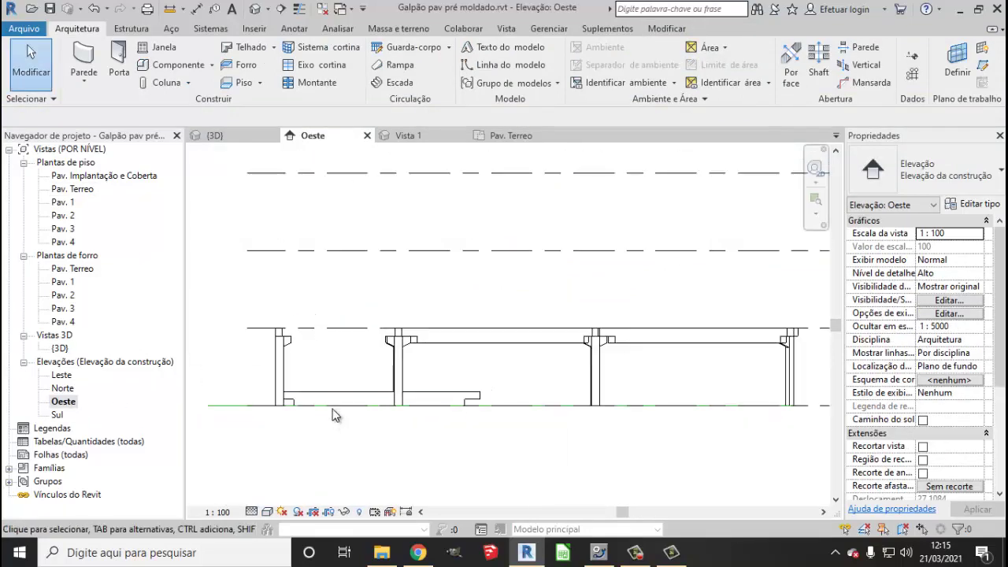
- Edit the VIGA PRÉ MOLDADA menor type: length 4.35, right support 0.2, left support 0.35
click(315, 402)
scroll(283, 403, up, 5)
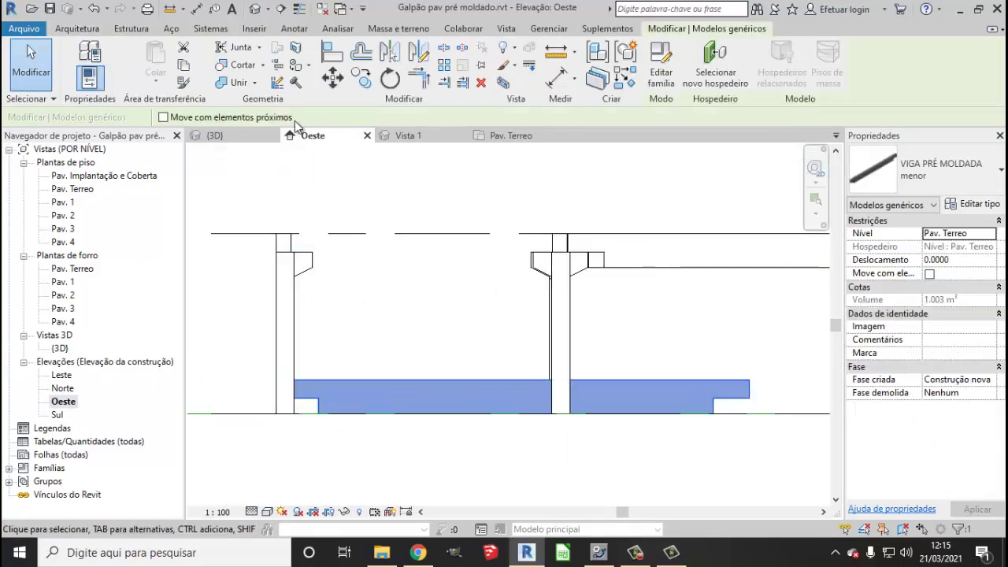
click(103, 52)
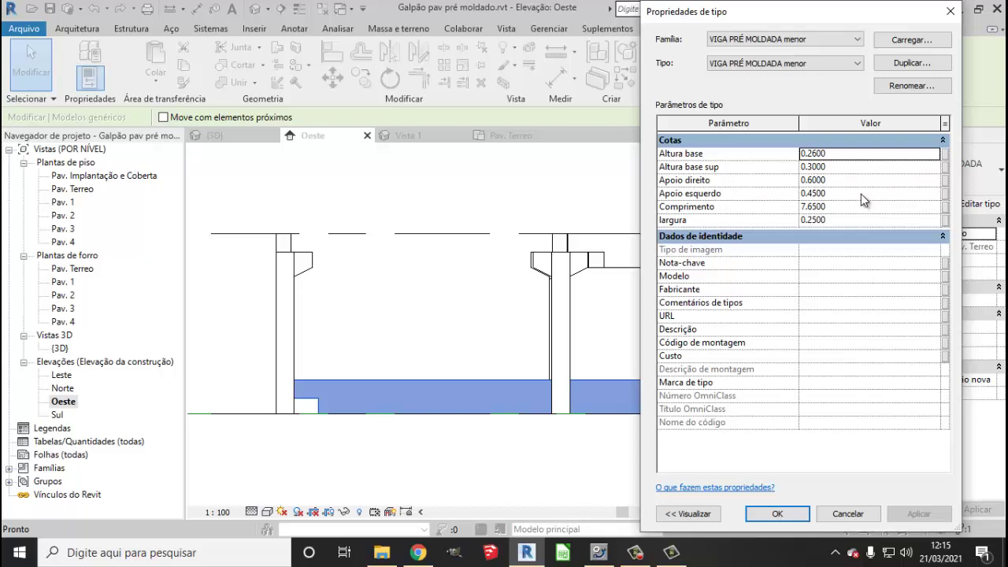
click(841, 208)
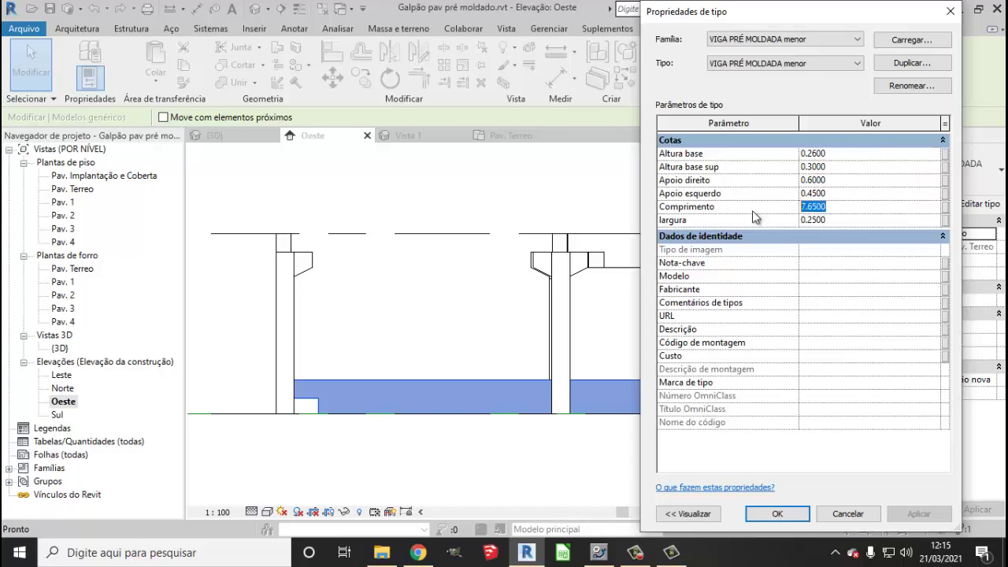
text(4.35)
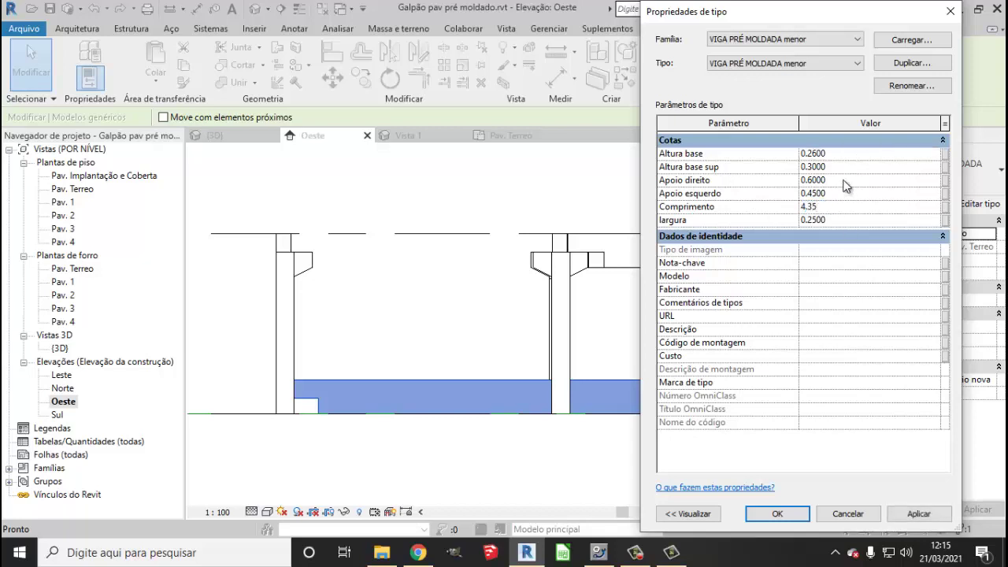
click(845, 181)
text(0.2)
text(0.3500)
click(918, 513)
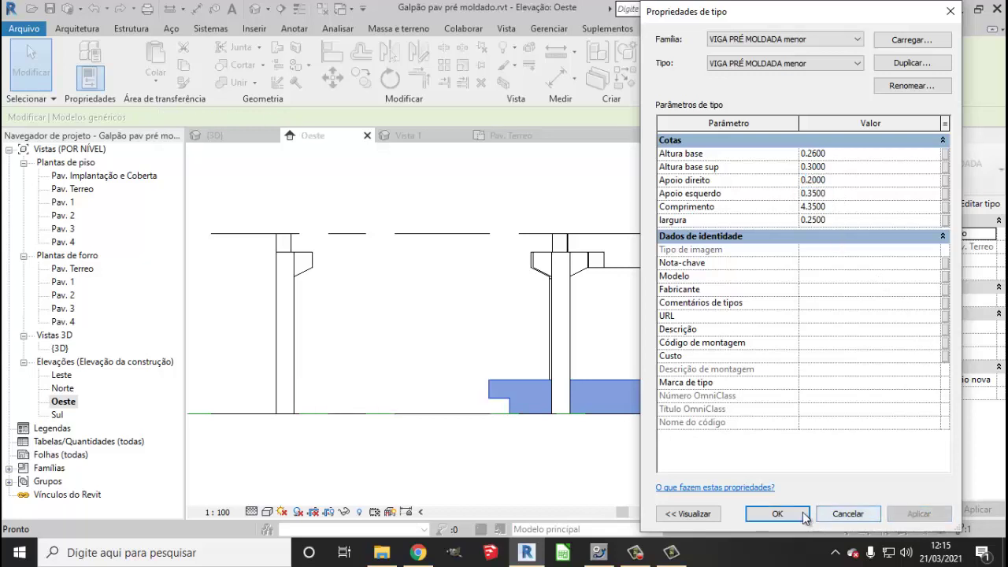
click(777, 514)
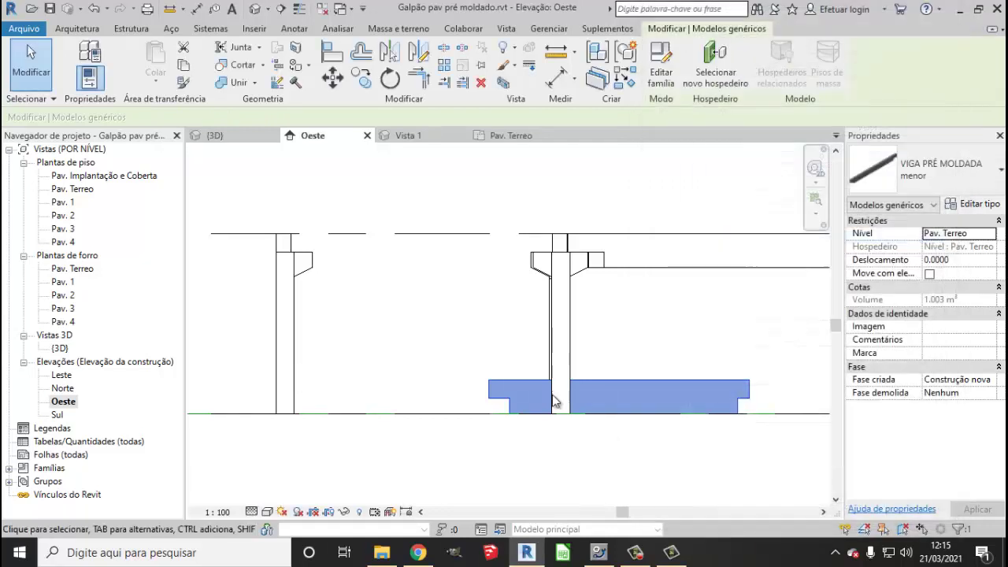
- Move the shortened beam onto the columns at offset 2.44 and delete the leftover base beam
click(333, 76)
click(489, 418)
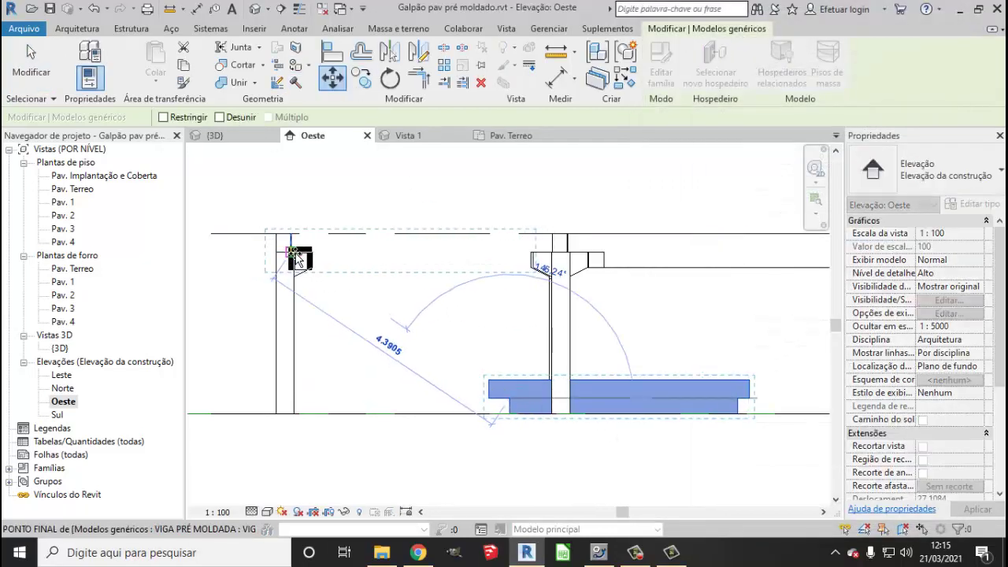
click(313, 262)
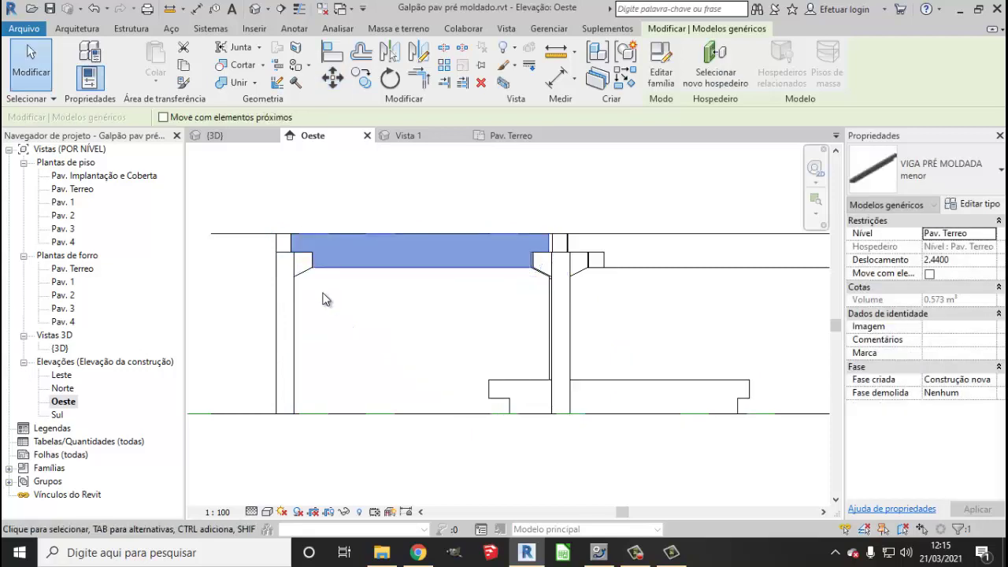
click(644, 387)
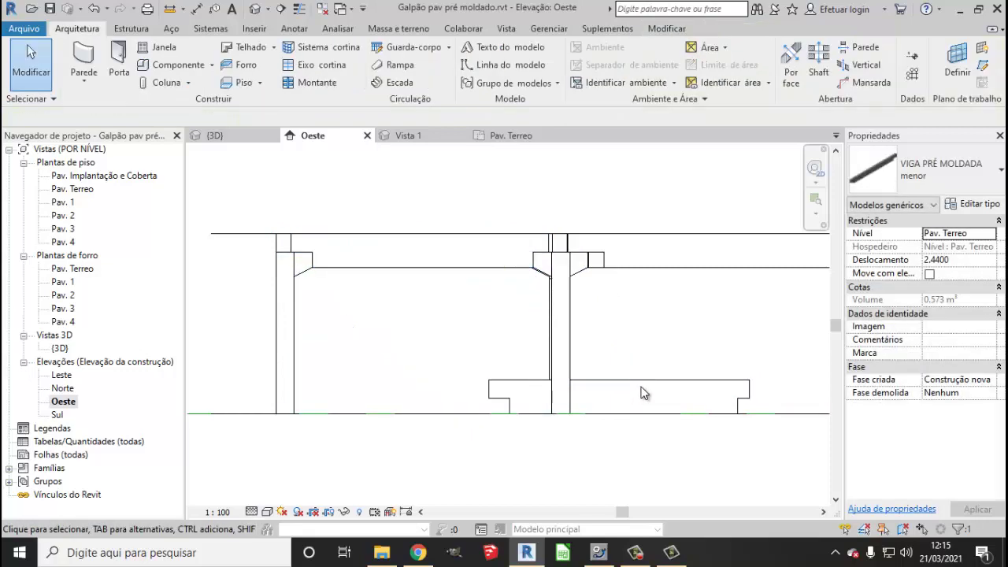
key(Delete)
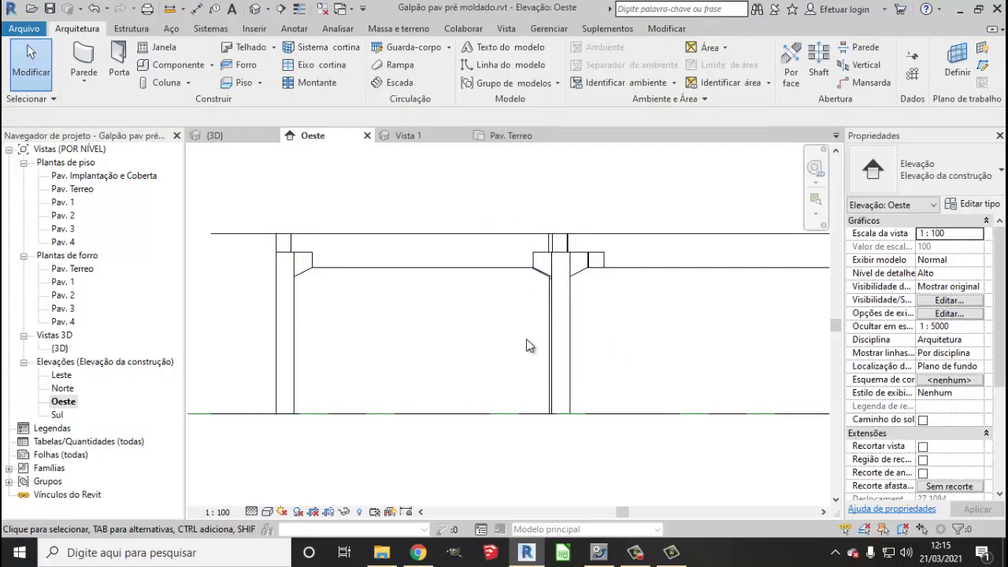
- Back in the 3D view, select the beam and nudge it with the arrow keys
click(255, 9)
scroll(460, 347, up, 3)
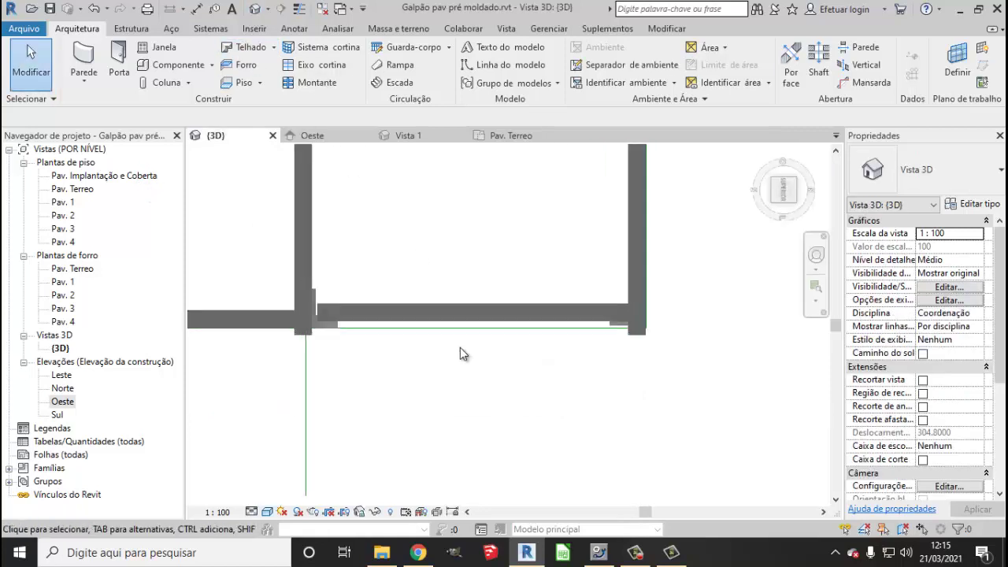
click(483, 329)
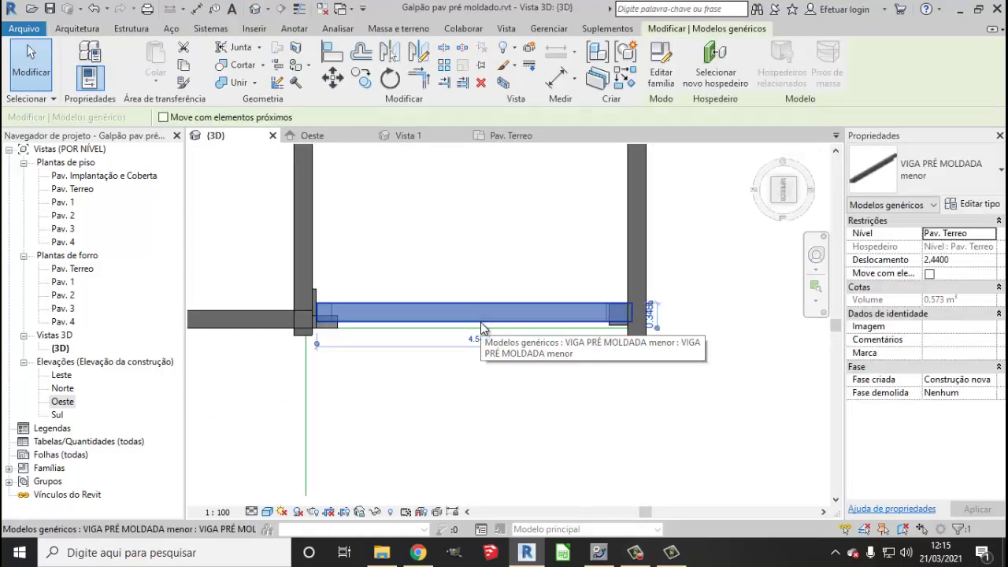
key(Up)
key(Up)
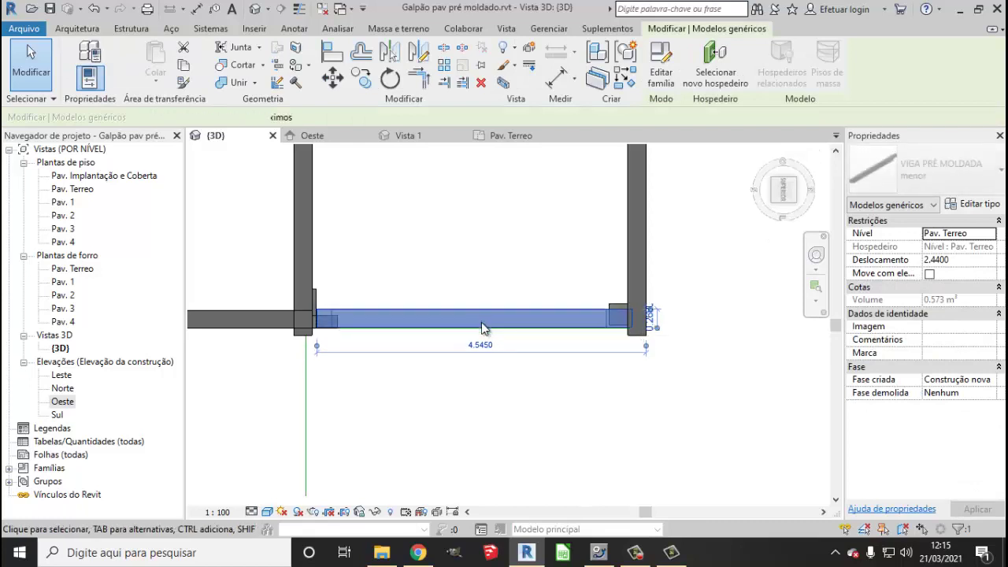
key(Down)
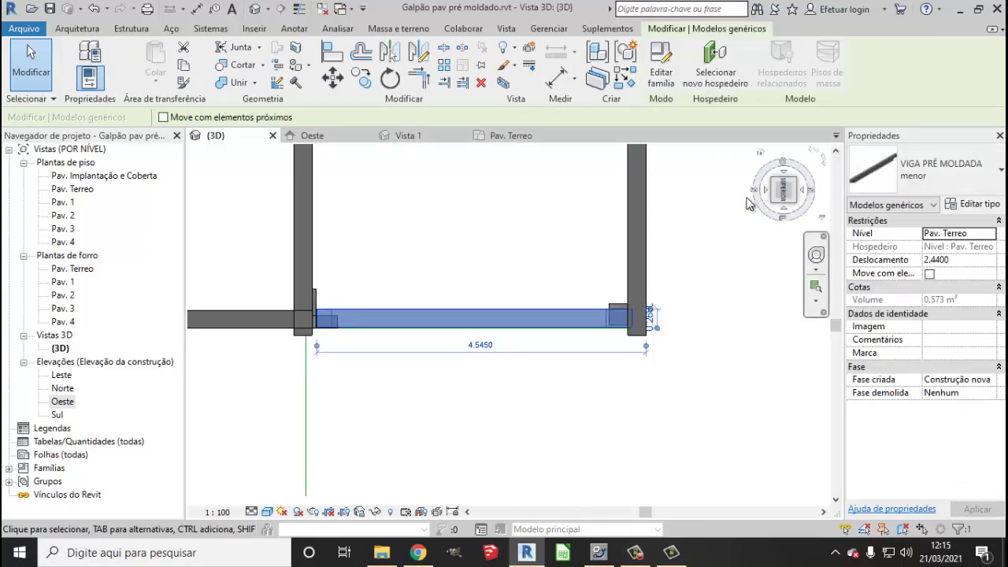
- Move the beam from its right end to the beam/column junction
click(362, 79)
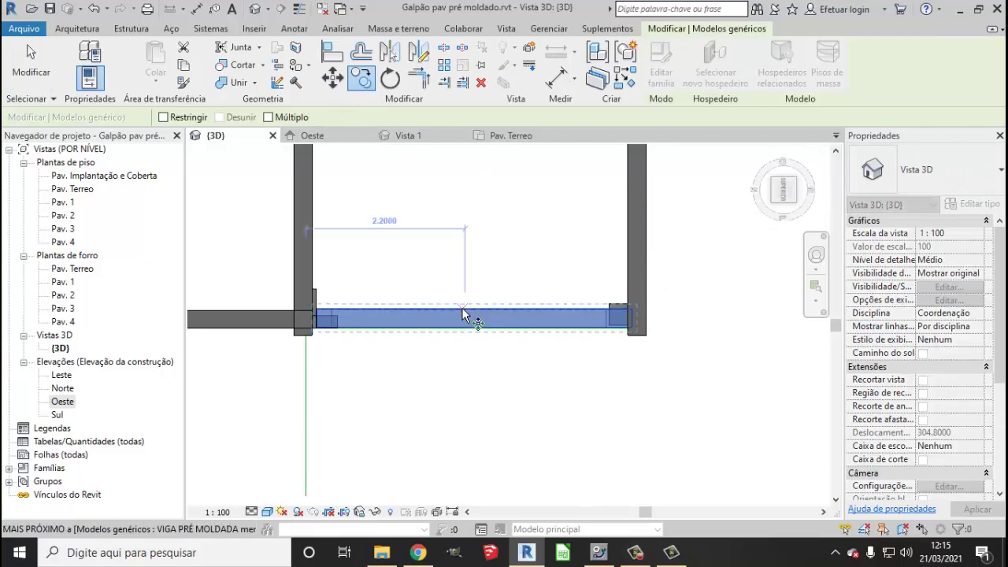
scroll(630, 319, up, 3)
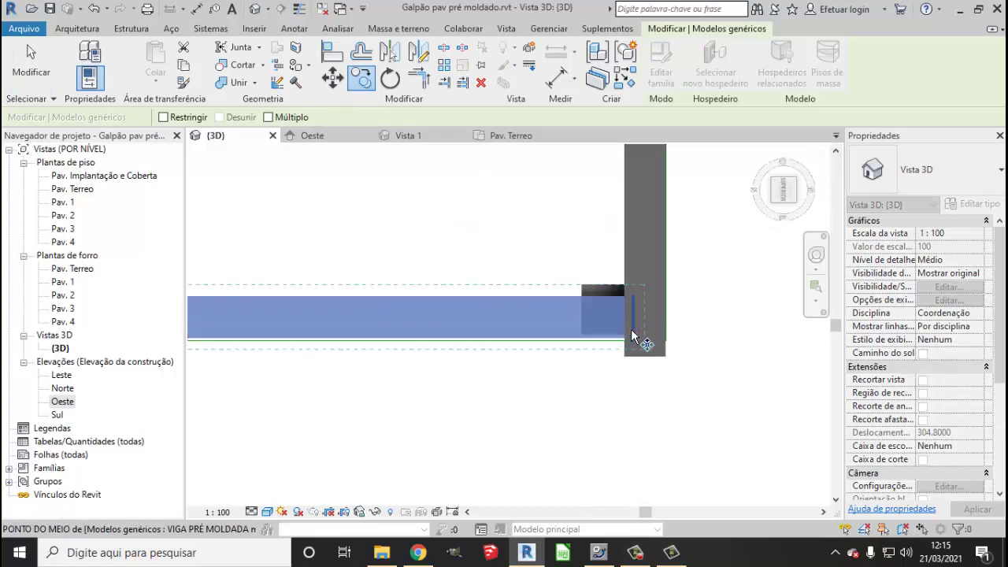
scroll(631, 315, up, 2)
click(631, 313)
scroll(618, 324, down, 3)
scroll(605, 338, down, 2)
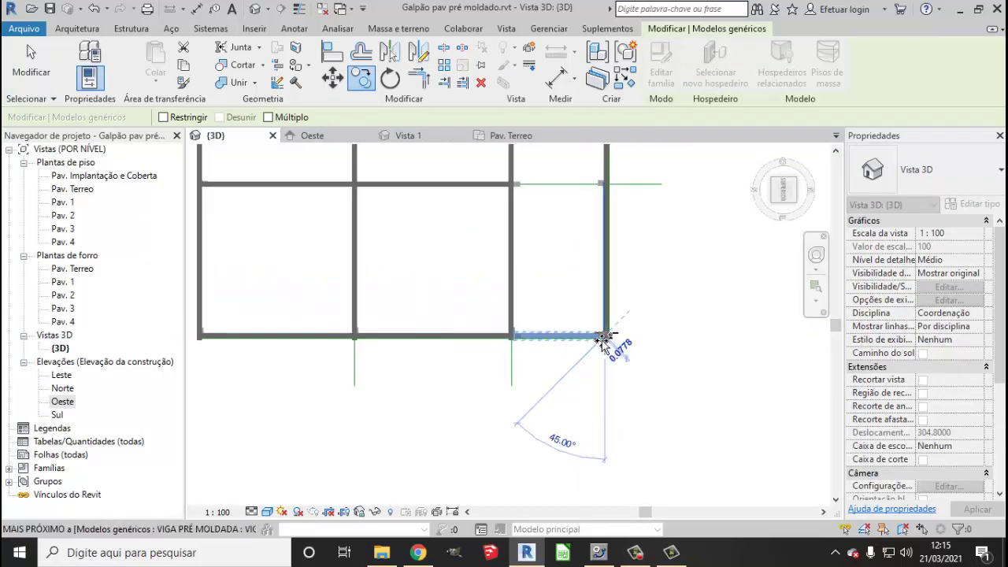
scroll(610, 180, up, 4)
scroll(613, 183, up, 2)
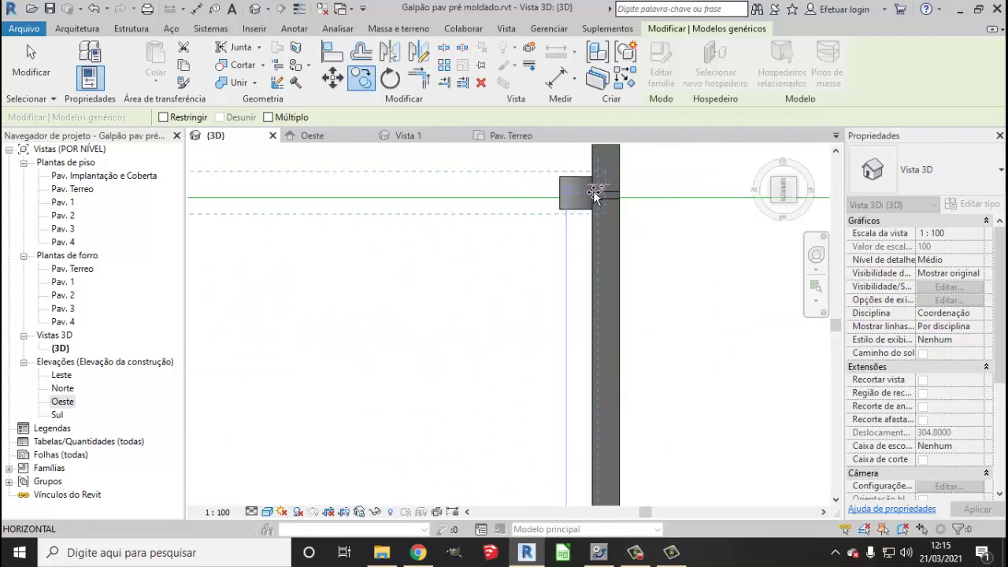
click(594, 194)
scroll(575, 228, down, 4)
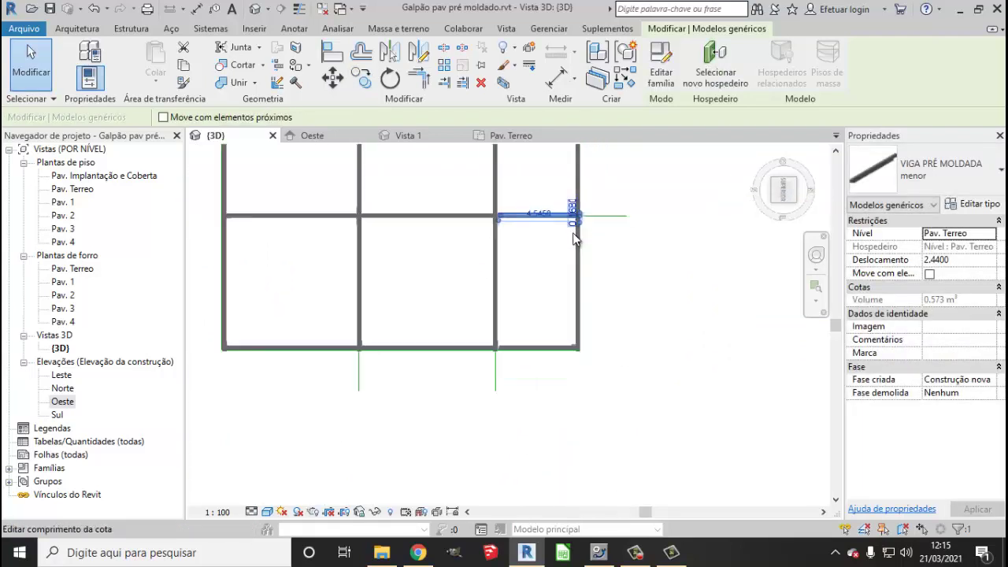
scroll(573, 229, down, 3)
scroll(506, 163, up, 1)
- Move the beam again with MV to the top between the columns
key(m)
key(v)
scroll(542, 263, up, 3)
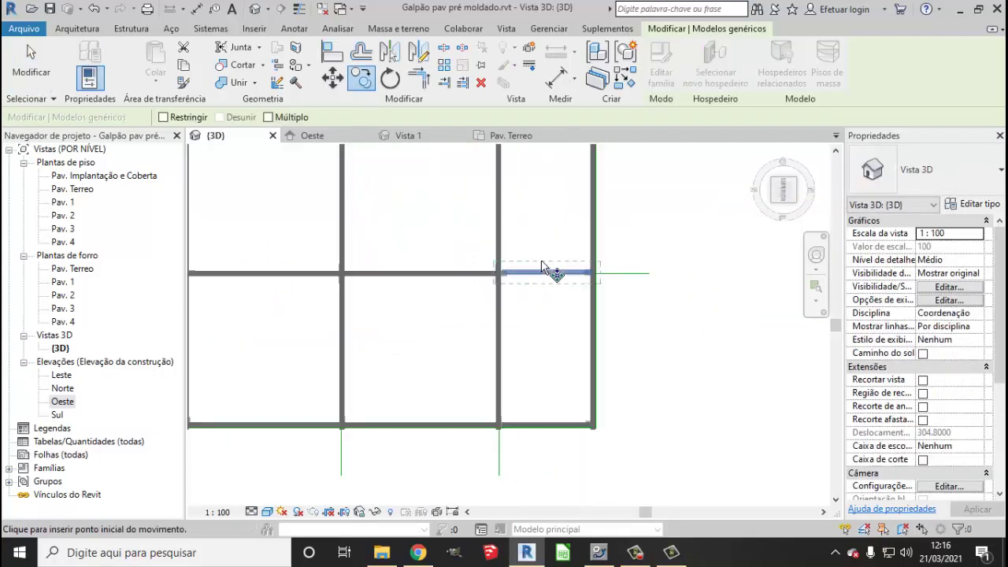
scroll(552, 272, up, 3)
click(552, 283)
scroll(554, 236, down, 5)
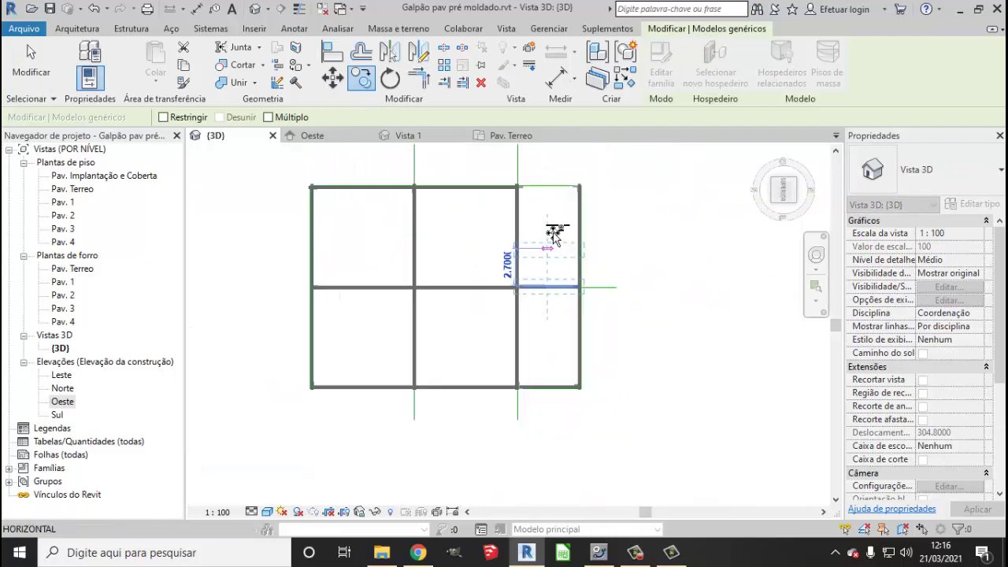
scroll(548, 185, up, 5)
scroll(547, 171, up, 2)
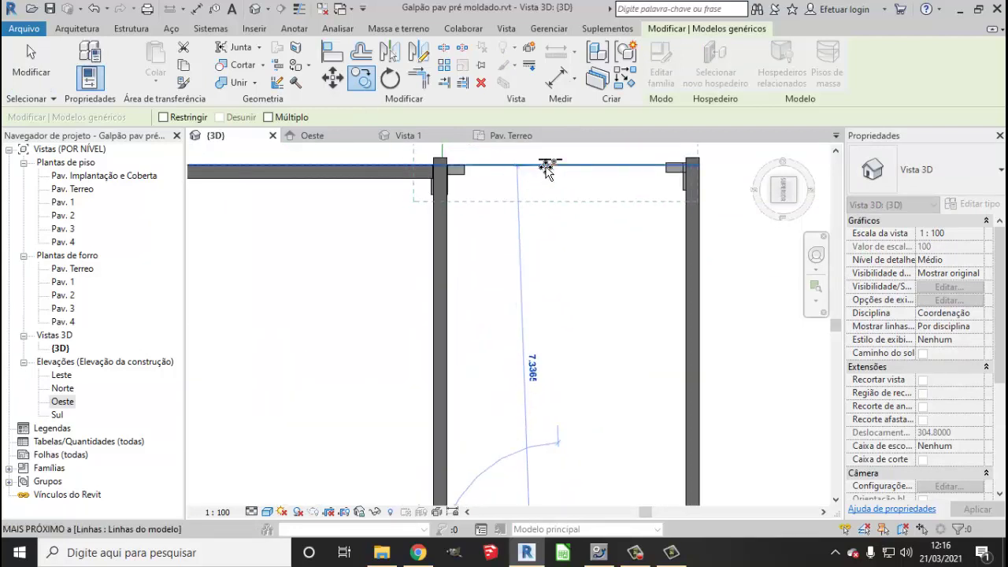
click(547, 168)
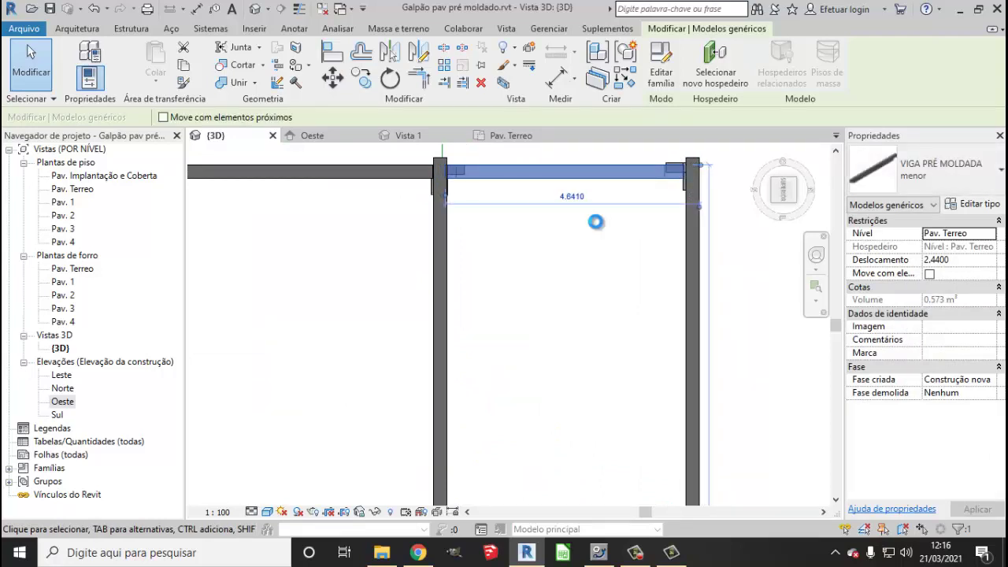
scroll(544, 215, down, 3)
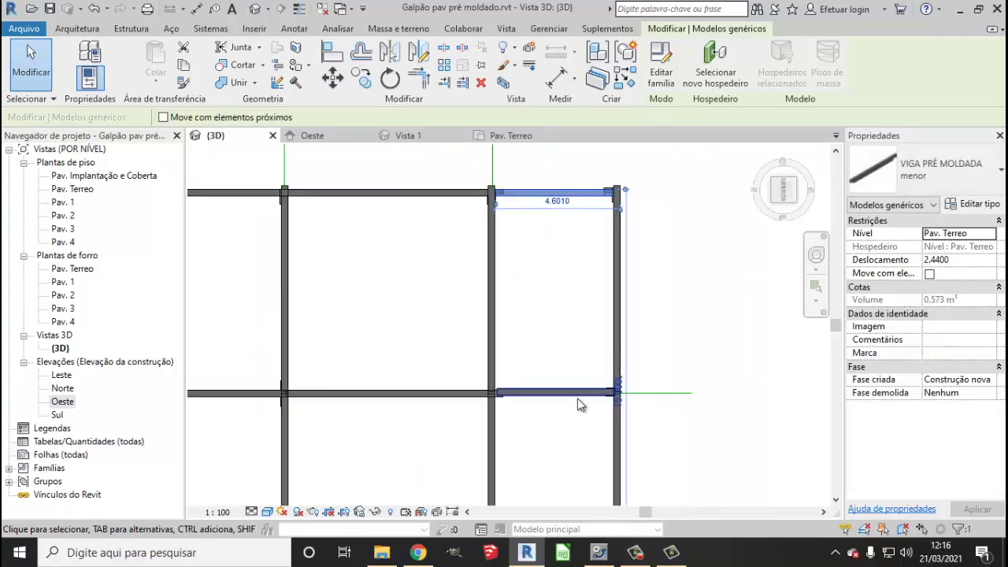
scroll(578, 399, up, 3)
scroll(504, 394, up, 3)
- Extend the lower beam's end to meet the column and nudge it slightly left
click(514, 373)
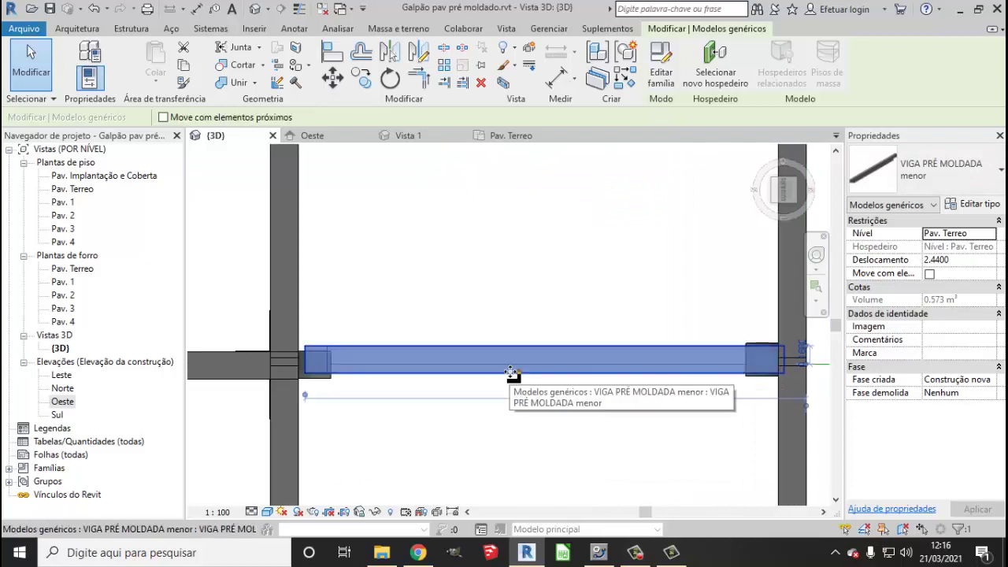
drag(513, 374, 507, 373)
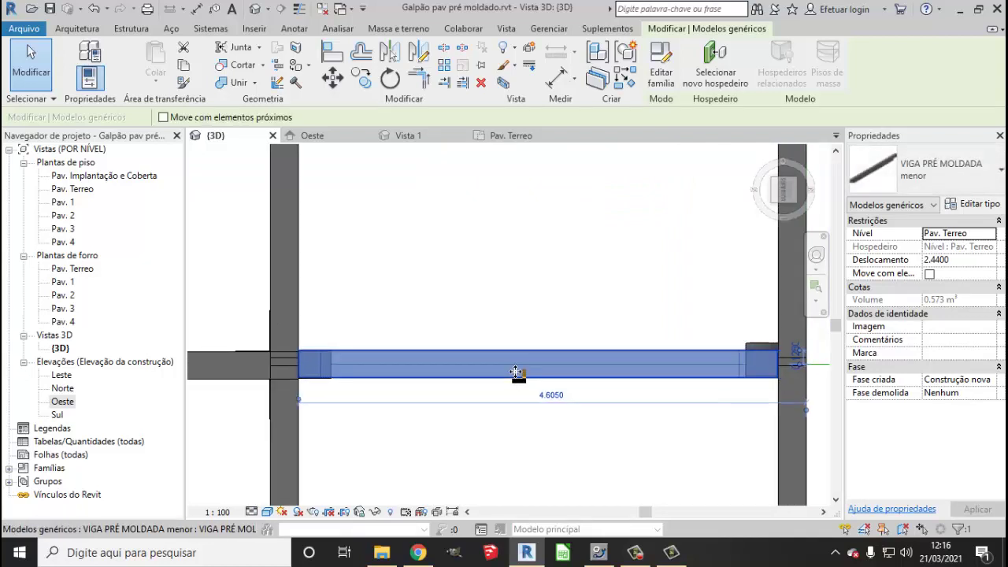
scroll(497, 336, down, 2)
scroll(497, 394, down, 3)
scroll(499, 472, up, 1)
scroll(478, 473, up, 4)
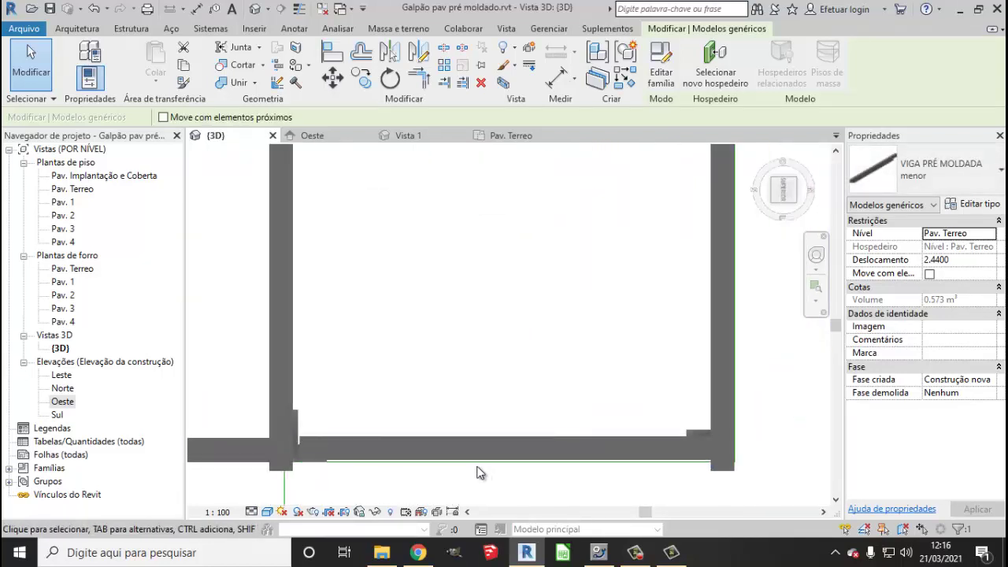
click(486, 440)
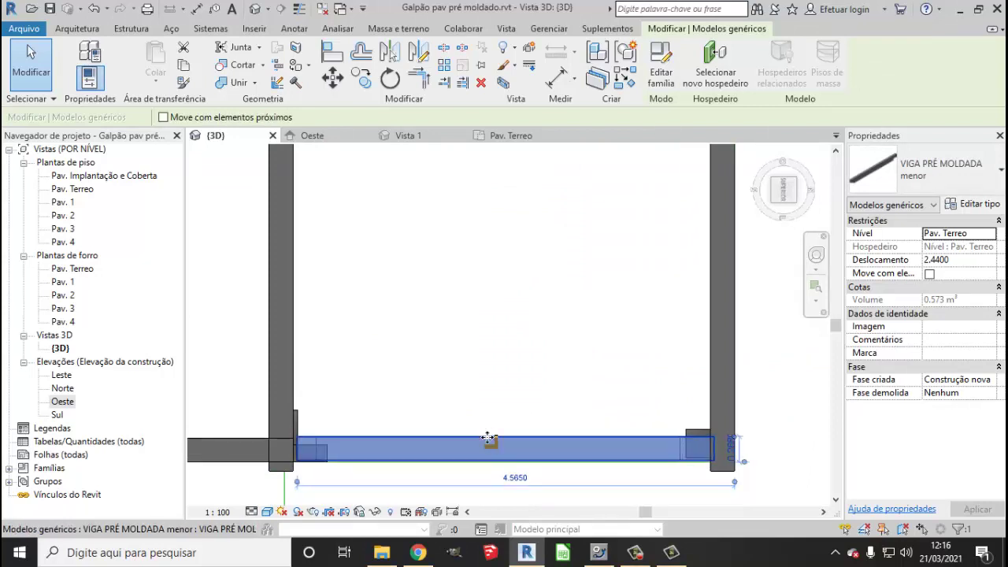
key(Left)
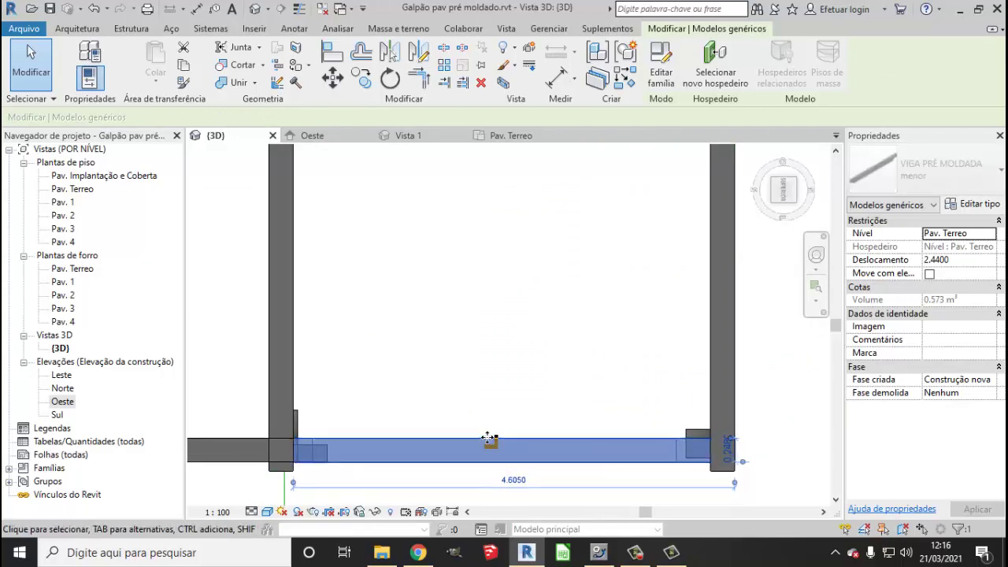
click(510, 372)
scroll(509, 378, down, 5)
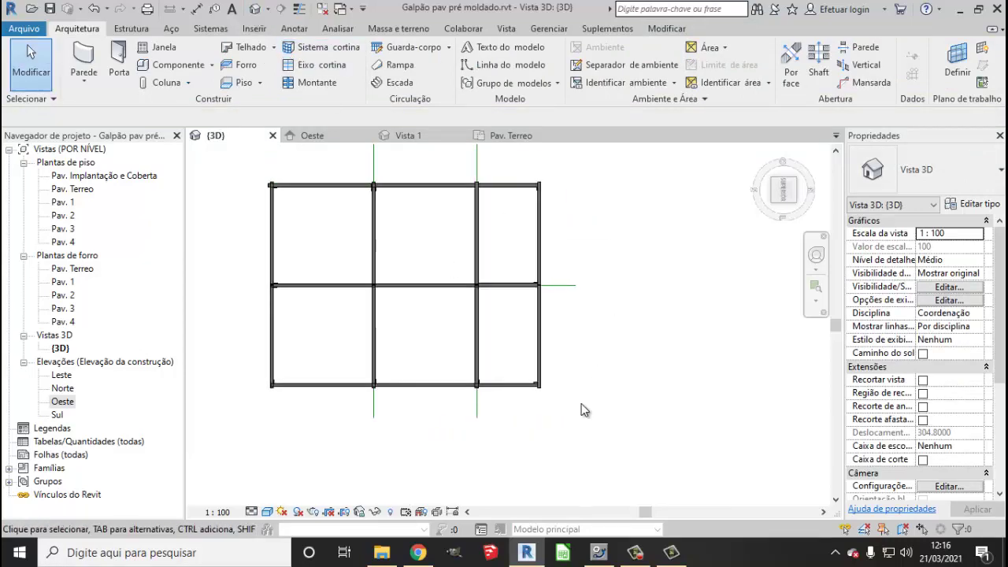
- Bring the frame to a flat front view and window-select all its beams and columns
click(782, 203)
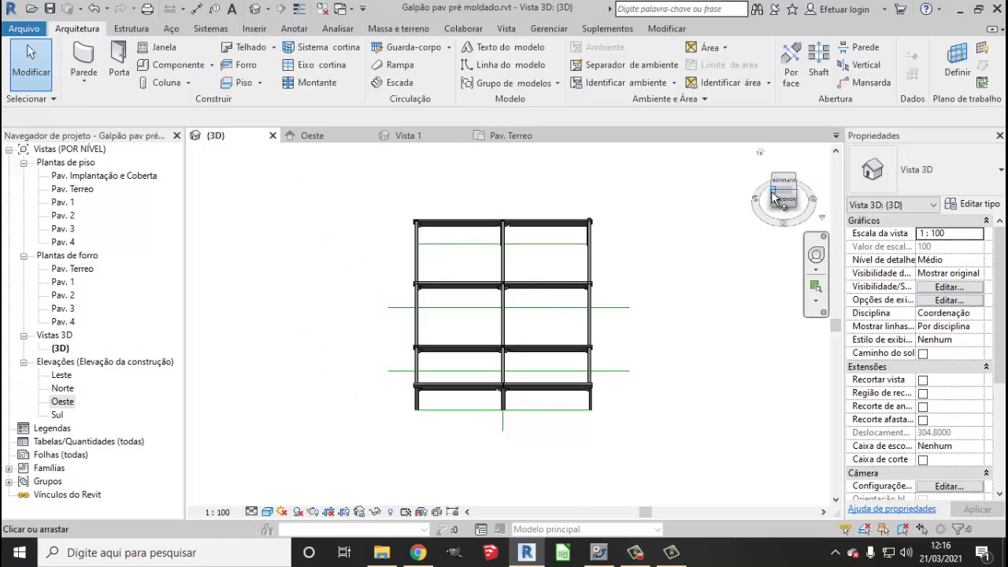
drag(775, 199, 756, 189)
mouse_move(618, 417)
shift+middle_down()
mouse_move(652, 292)
mouse_move(560, 333)
mouse_move(666, 359)
shift+middle_up()
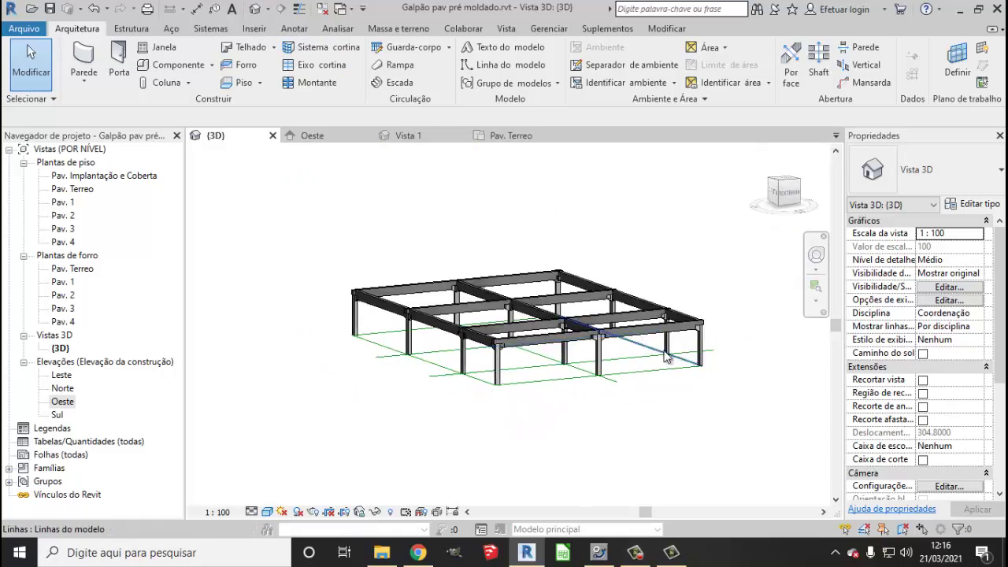
scroll(666, 358, up, 2)
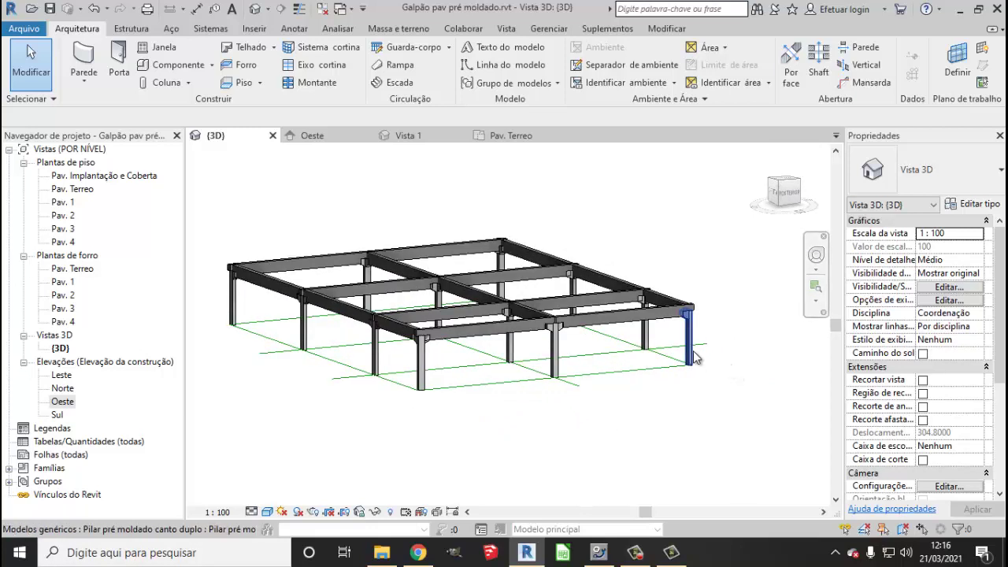
click(789, 198)
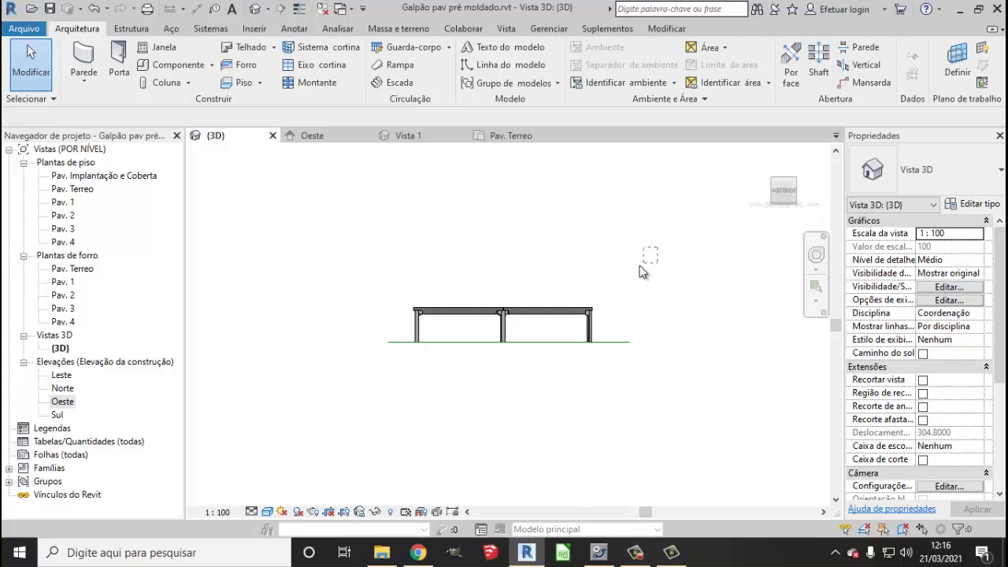
drag(394, 323, 395, 324)
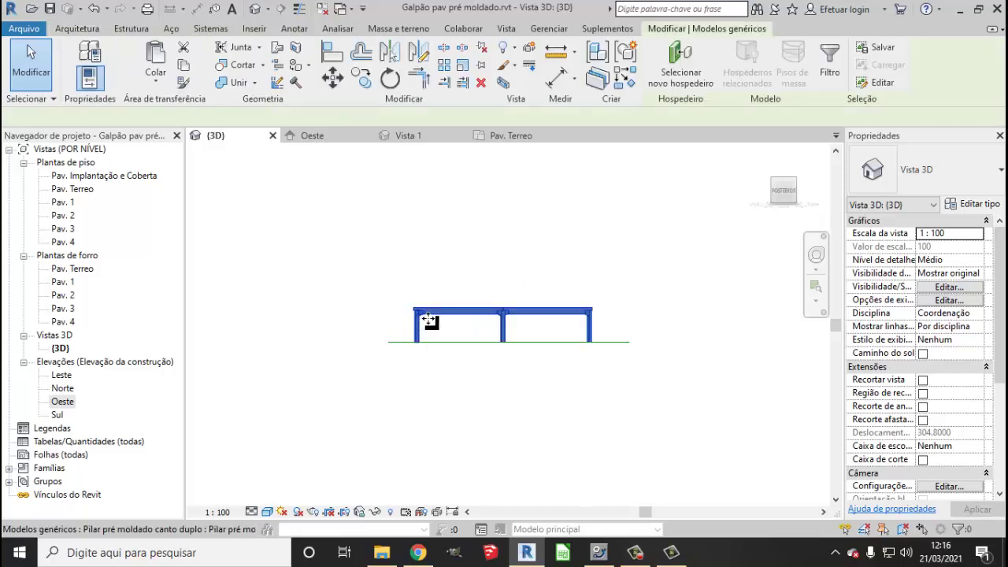
- Copy the frame and paste it aligned to levels Pav. 1, Pav. 2 and Pav. 3
click(776, 186)
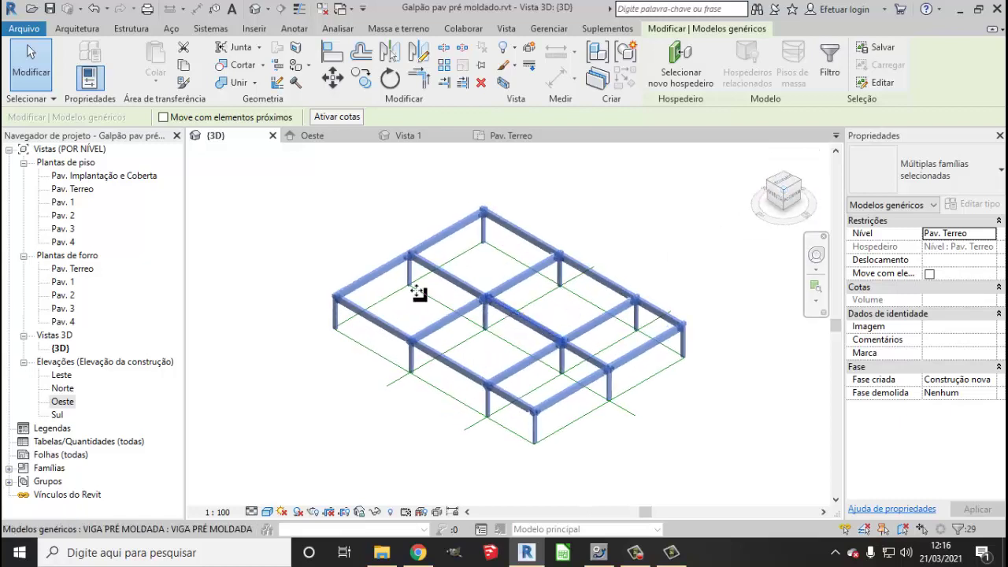
click(185, 71)
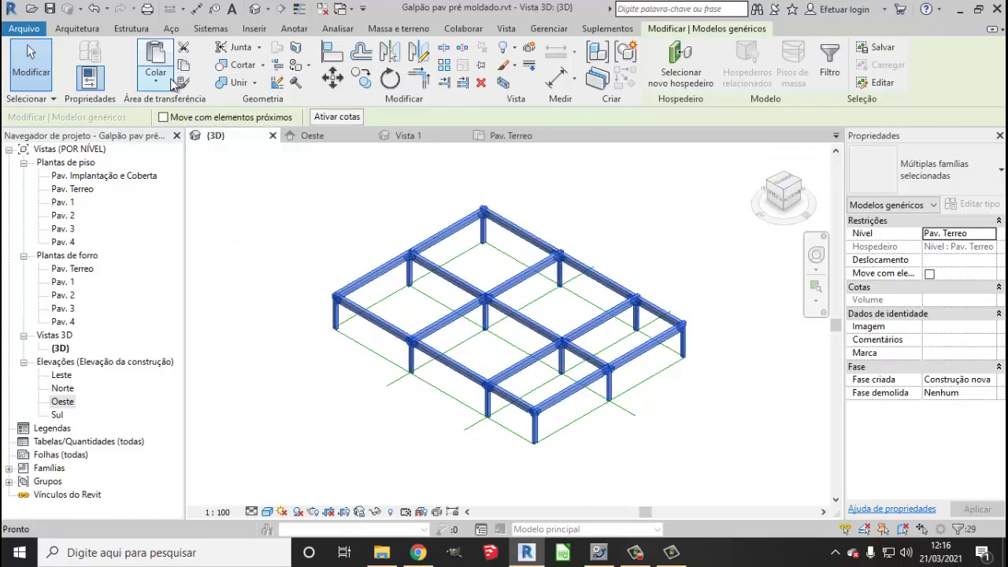
click(155, 77)
click(260, 138)
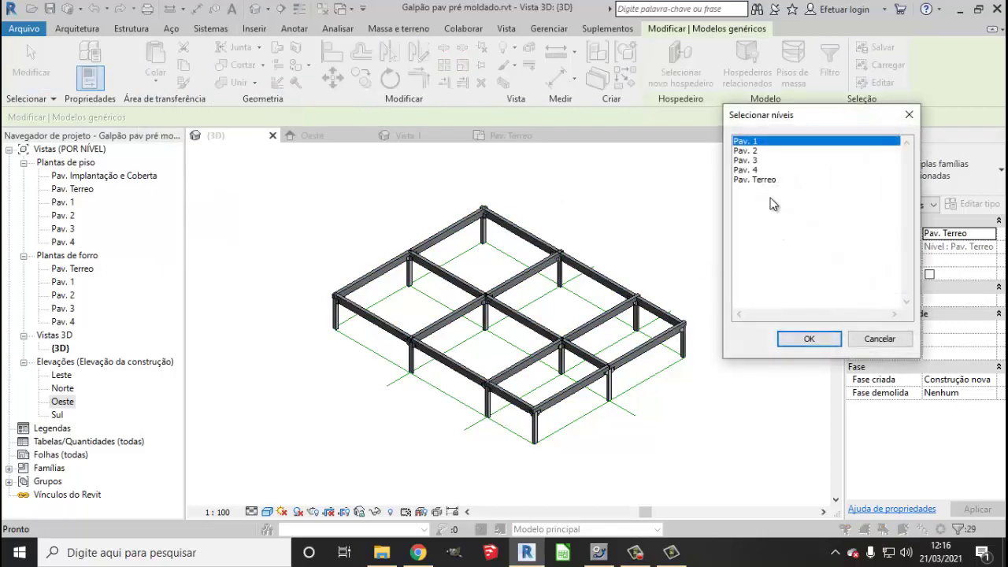
shift+click(756, 161)
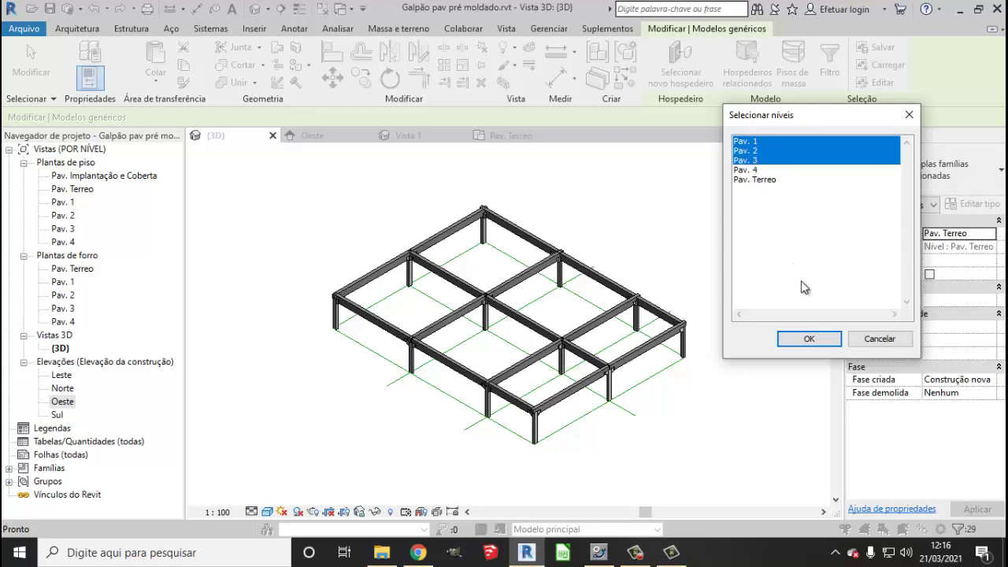
click(812, 339)
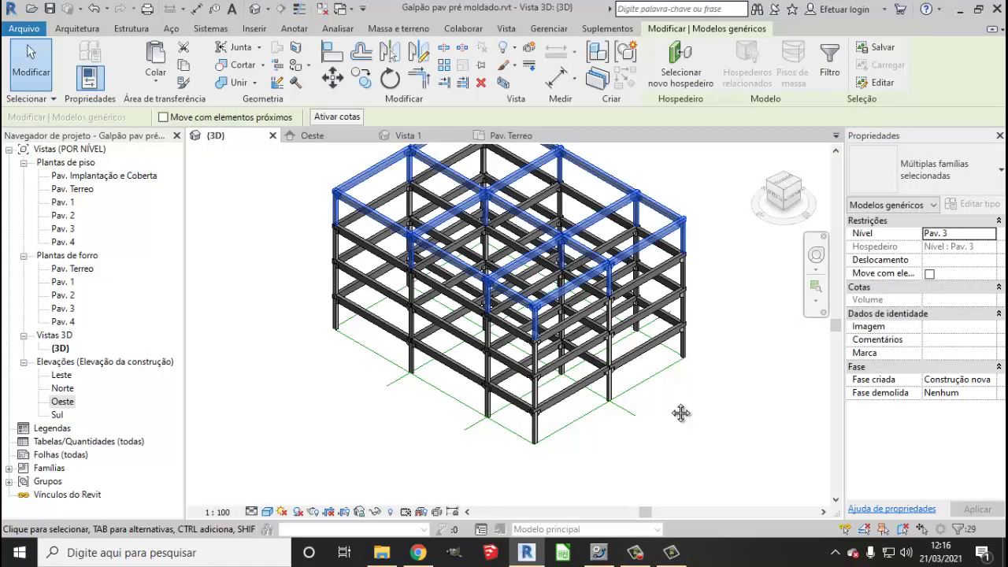
mouse_move(680, 412)
shift+middle_down()
mouse_move(554, 254)
mouse_move(707, 389)
shift+middle_up()
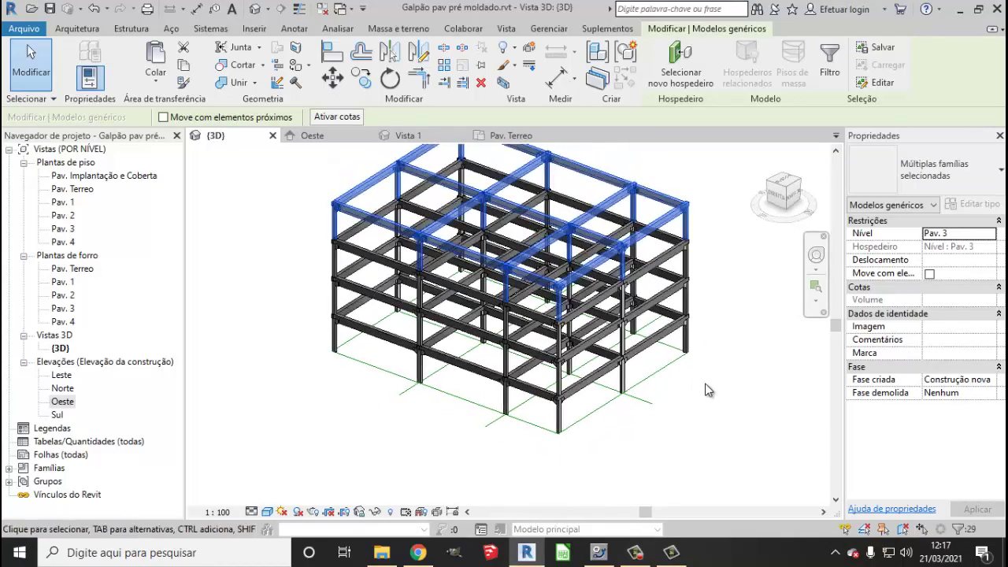
click(669, 556)
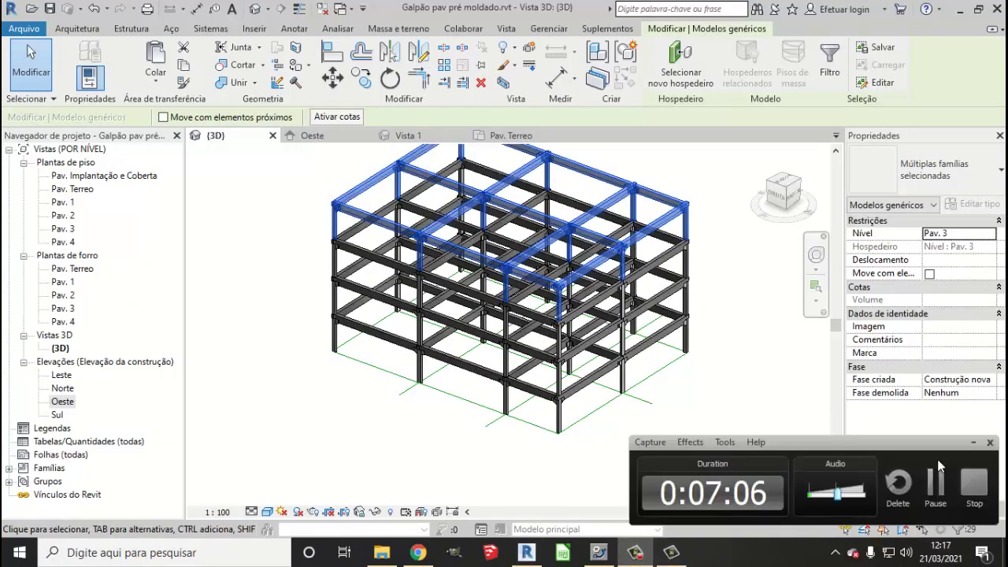
click(969, 446)
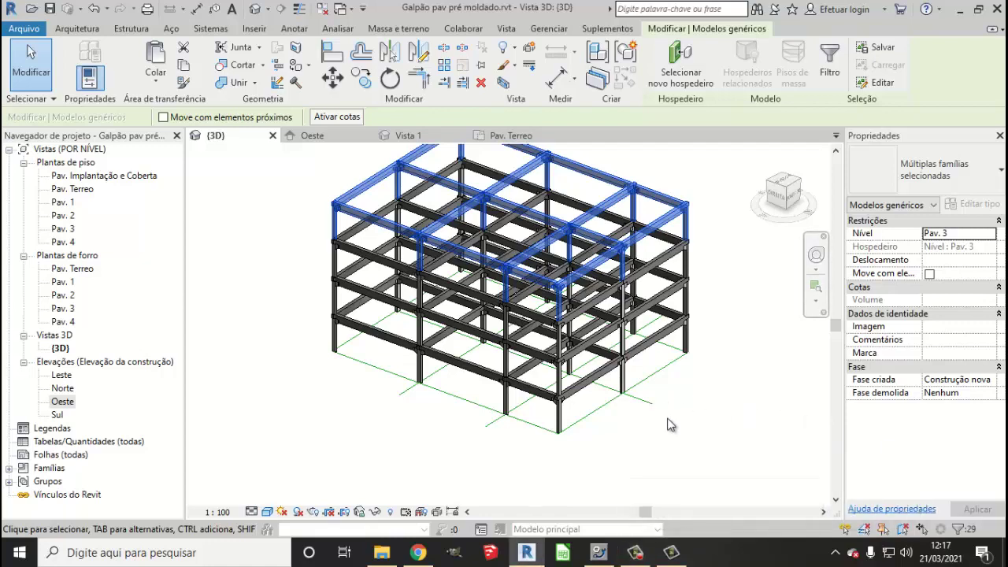
mouse_move(690, 434)
shift+middle_down()
mouse_move(701, 428)
mouse_move(724, 323)
mouse_move(702, 306)
mouse_move(619, 387)
mouse_move(638, 406)
shift+middle_up()
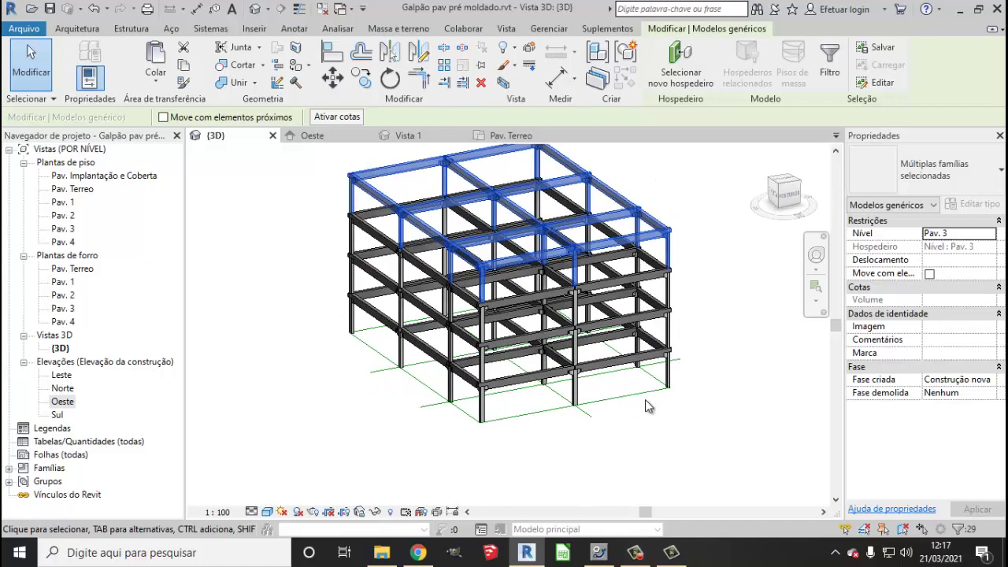
click(716, 439)
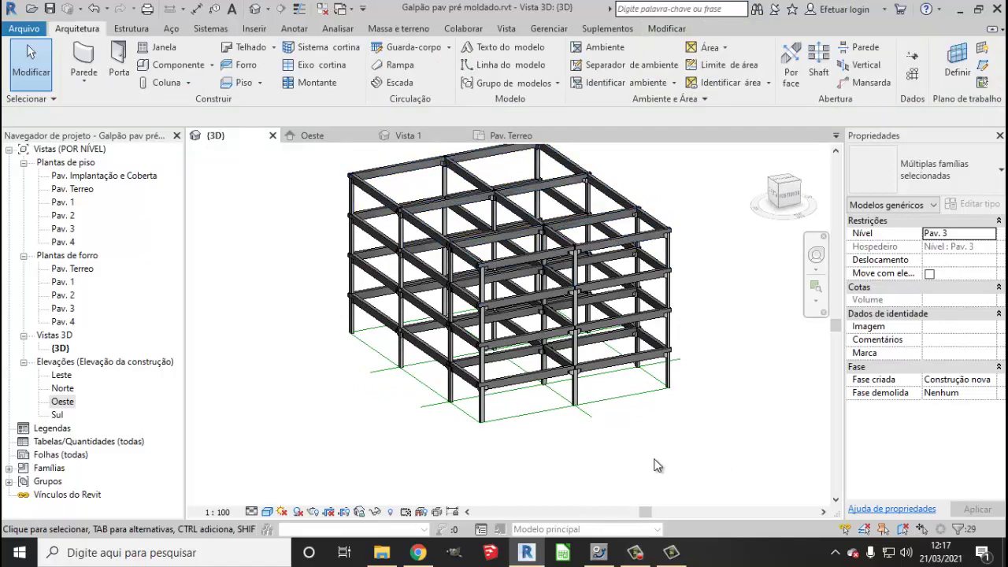
- Open the Pav. Terreo floor plan and select its top and middle model lines
double_click(89, 190)
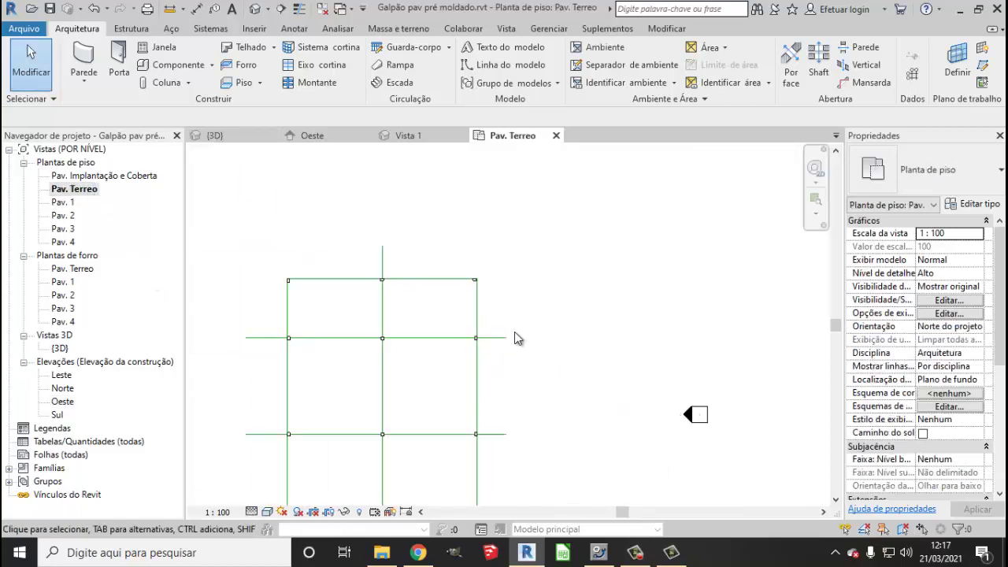
scroll(479, 397, up, 4)
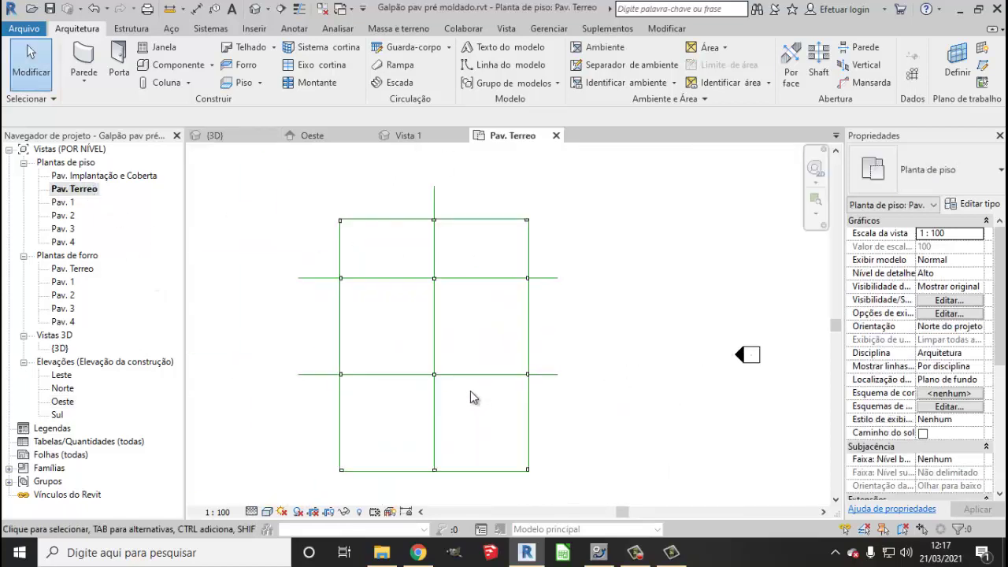
click(463, 221)
click(450, 203)
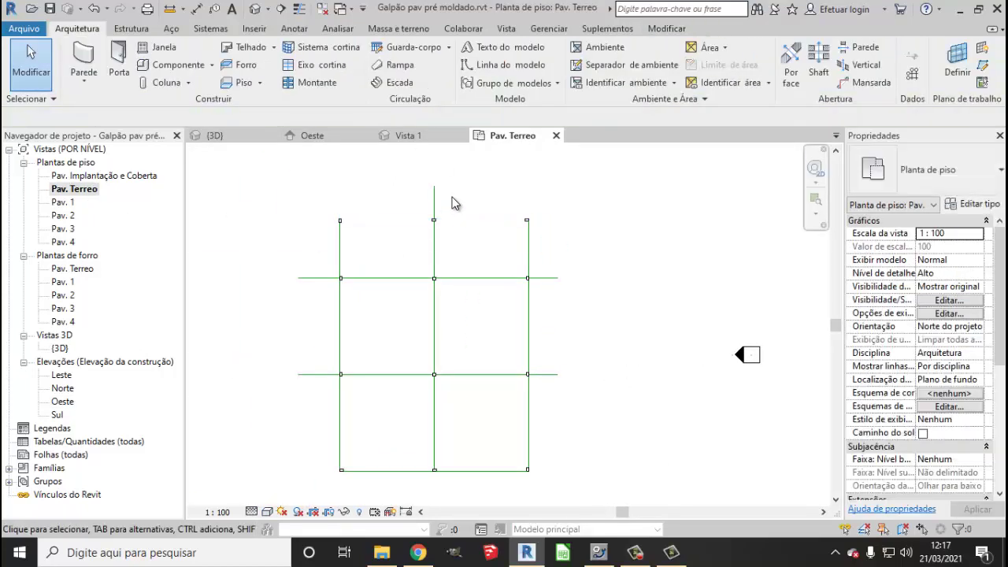
click(434, 228)
right_click(432, 251)
mouse_move(487, 279)
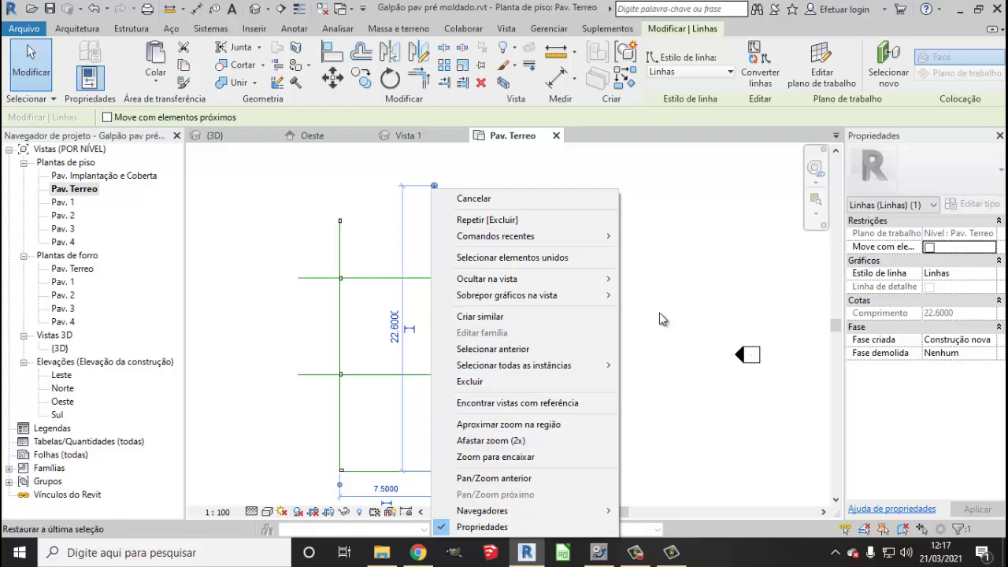
key(Escape)
- Delete the remaining model lines one by one: upper, middle, right, horizontal, bottom and left
click(486, 278)
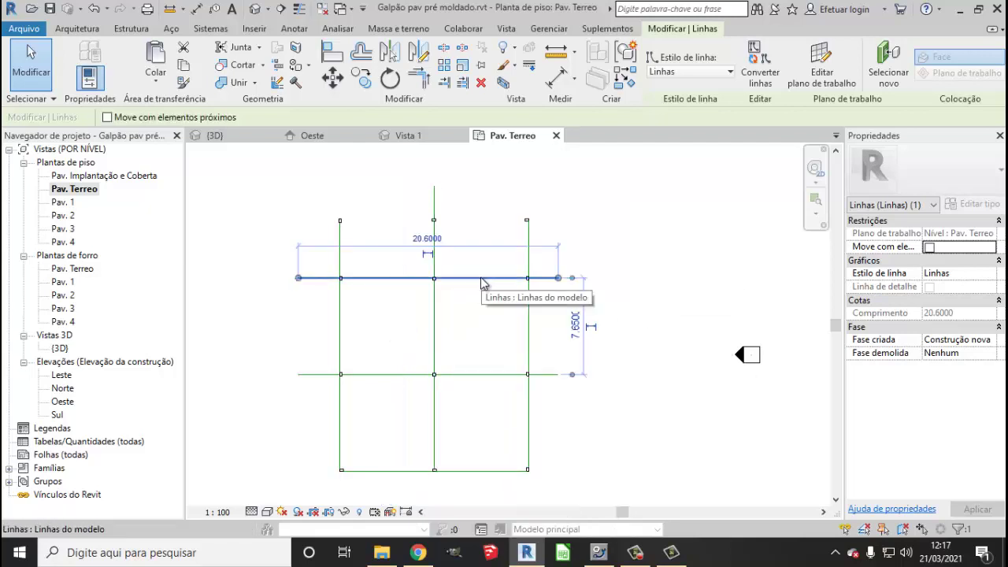
key(Delete)
click(438, 262)
key(Delete)
click(526, 253)
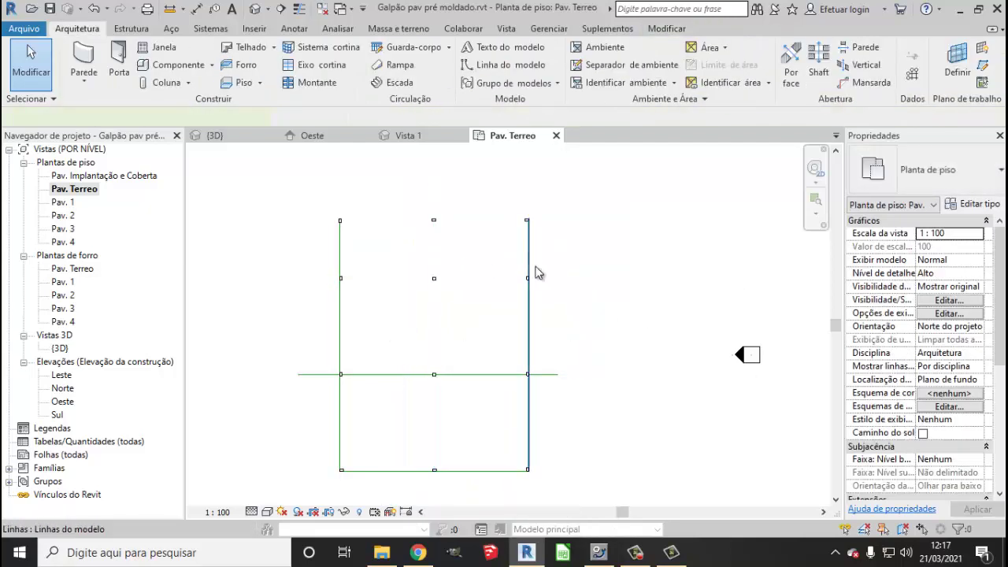
key(Delete)
click(485, 375)
key(Delete)
click(479, 470)
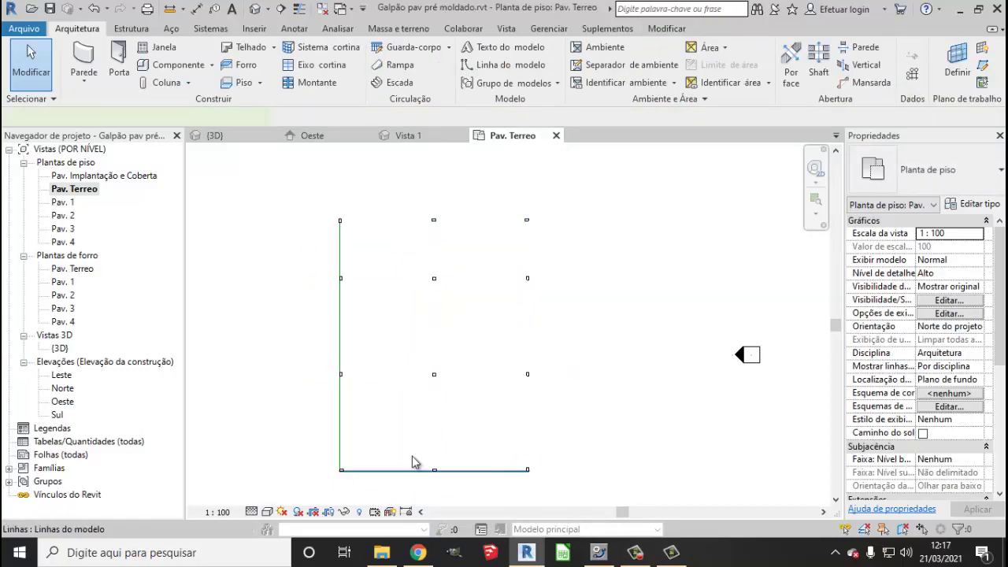
key(Delete)
click(340, 419)
key(Delete)
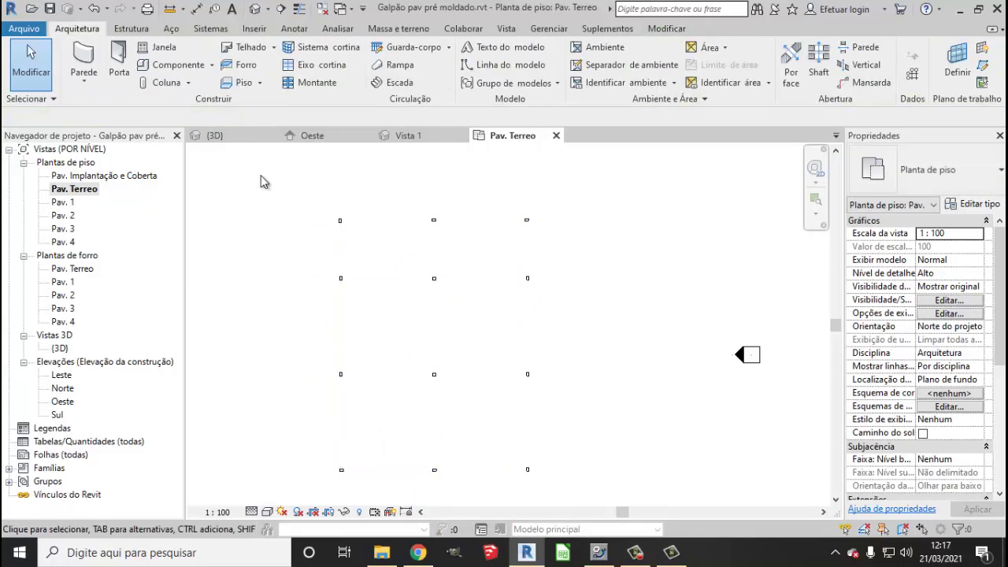
- Sketch a rectangular Piso (15cm) - Concreto floor boundary around the Pav. Terreo columns
click(240, 84)
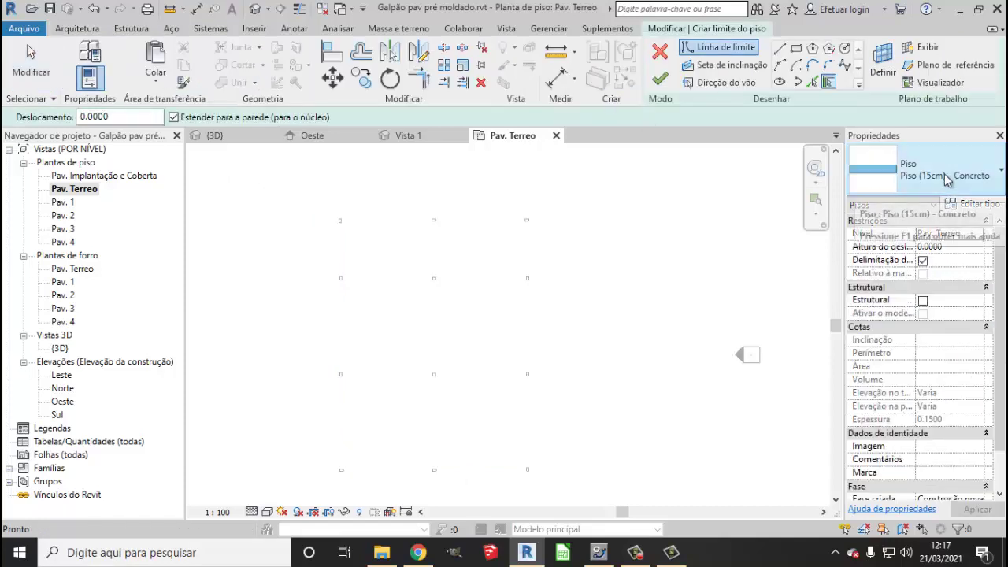
click(946, 178)
click(929, 331)
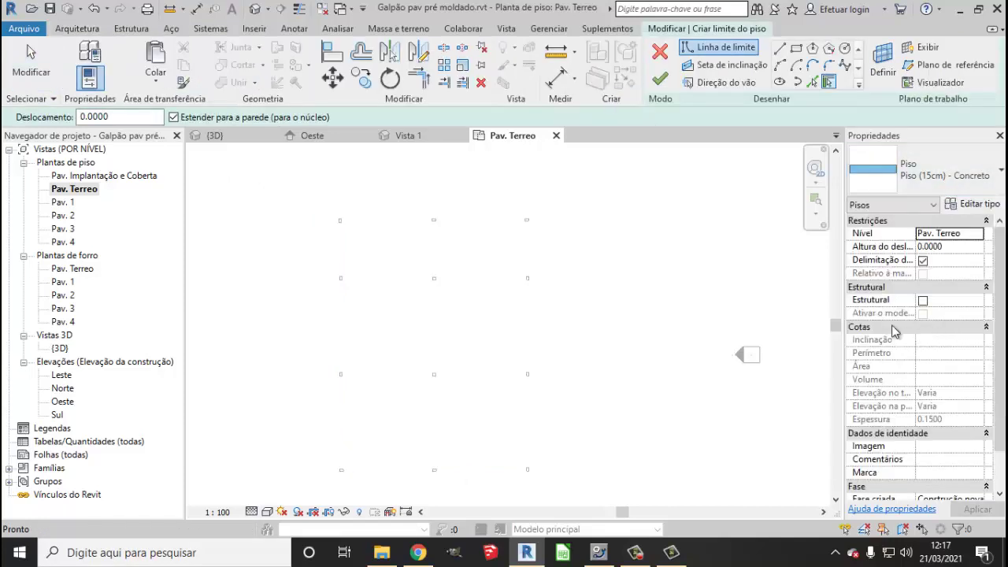
click(796, 48)
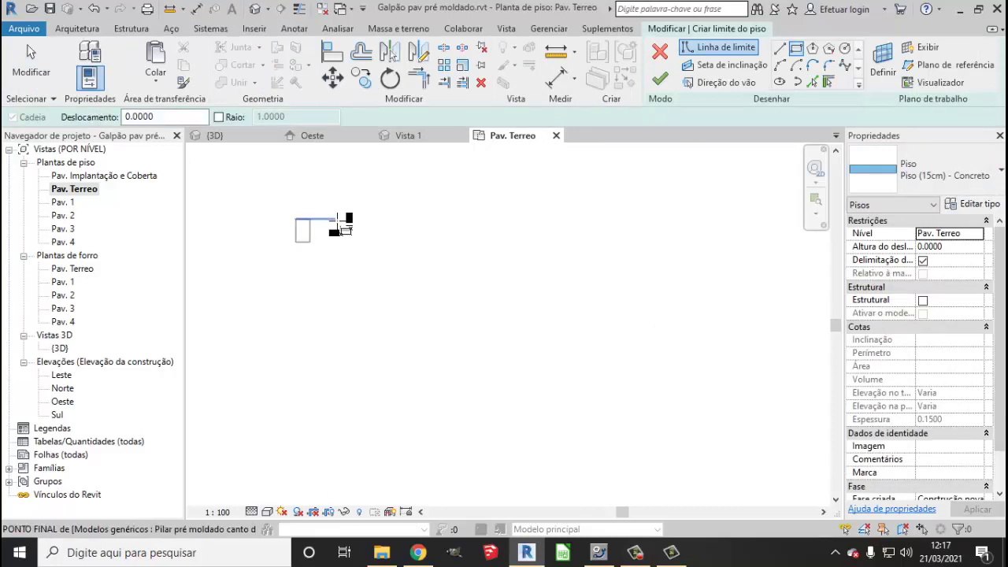
click(378, 238)
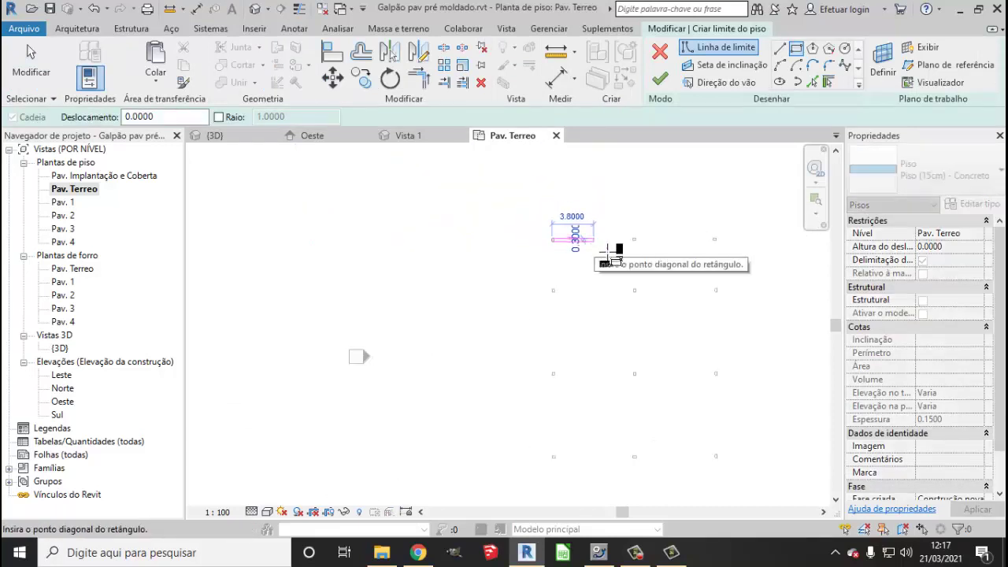
scroll(662, 364, up, 2)
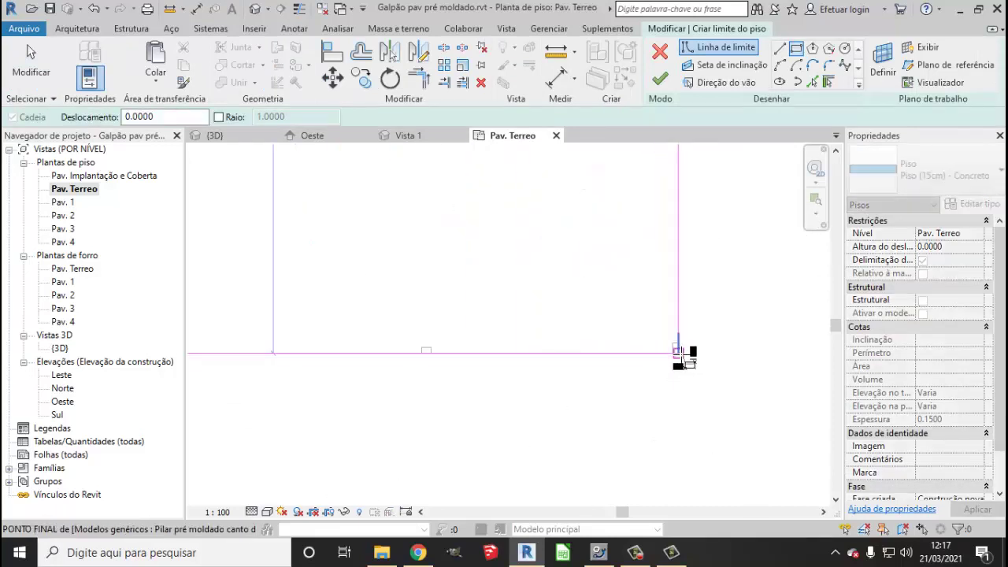
click(677, 352)
click(31, 63)
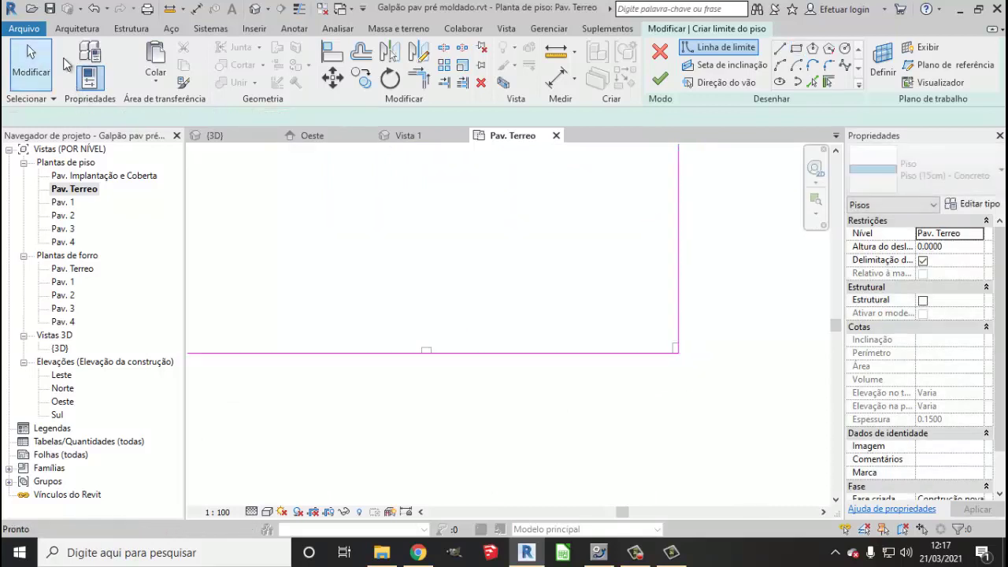
- Offset the boundary edges outward by 1.0 and finish the floor sketch
click(362, 52)
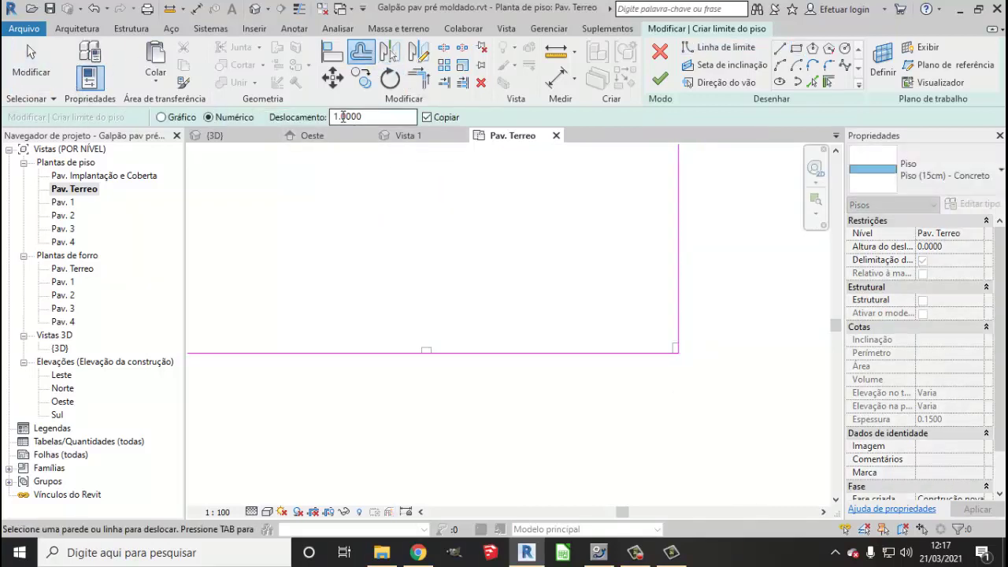
click(641, 355)
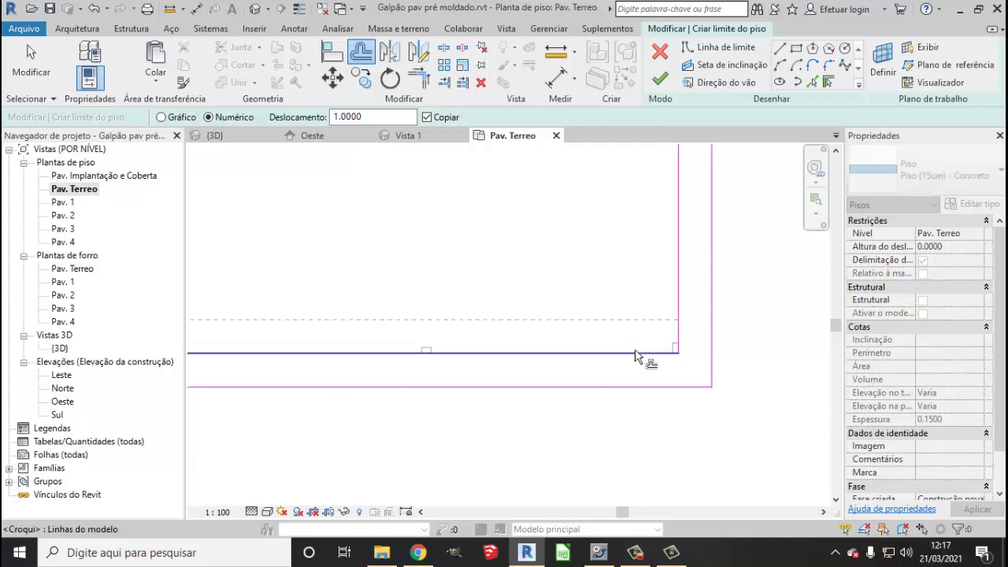
scroll(641, 353, down, 3)
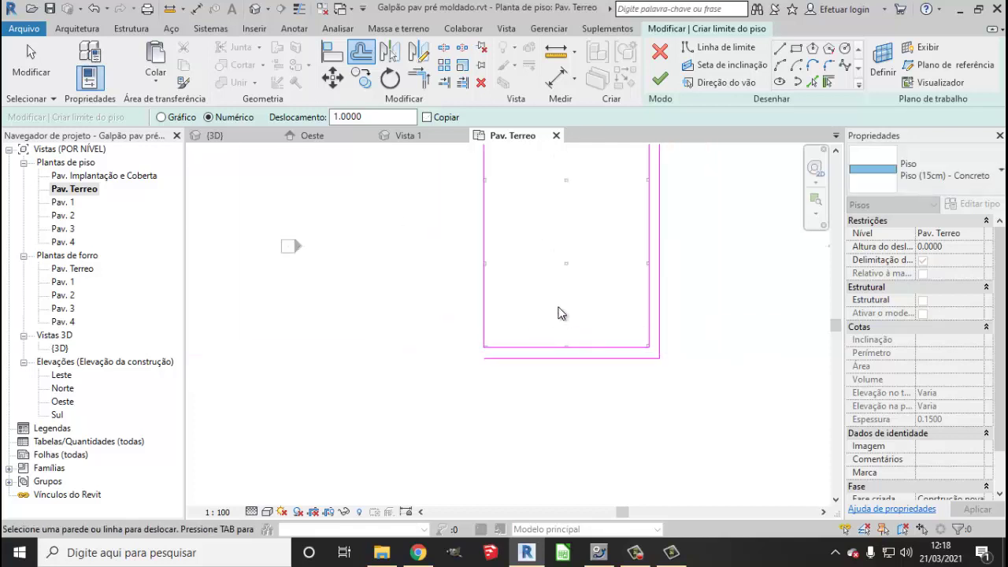
scroll(561, 313, up, 2)
click(432, 118)
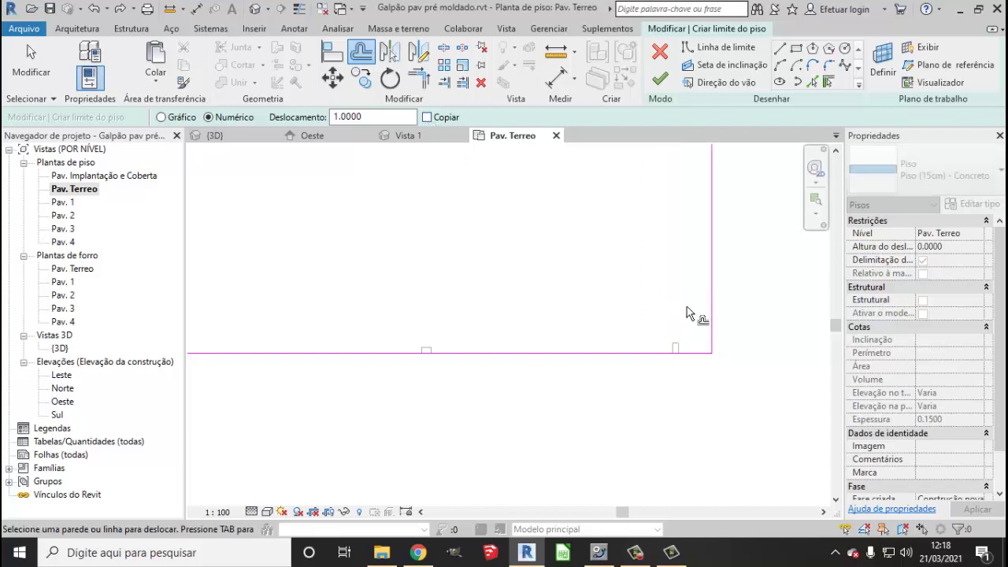
click(608, 351)
scroll(619, 355, down, 2)
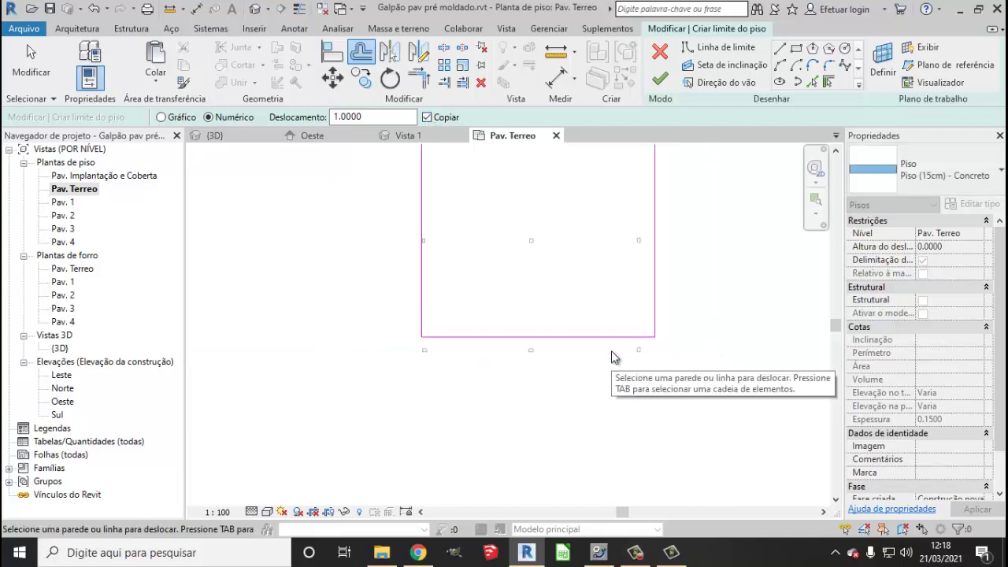
scroll(618, 354, up, 2)
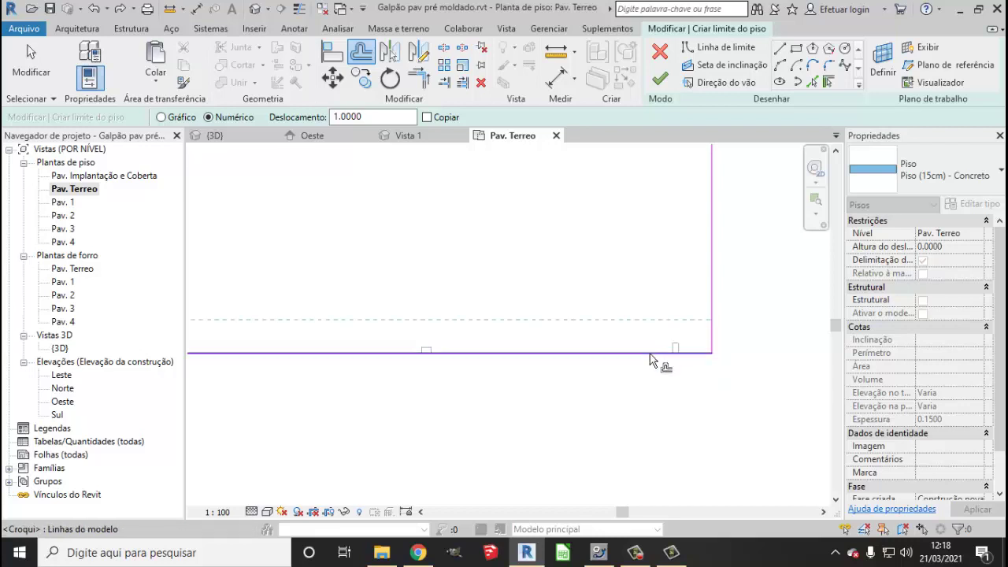
scroll(570, 355, down, 2)
scroll(513, 337, up, 2)
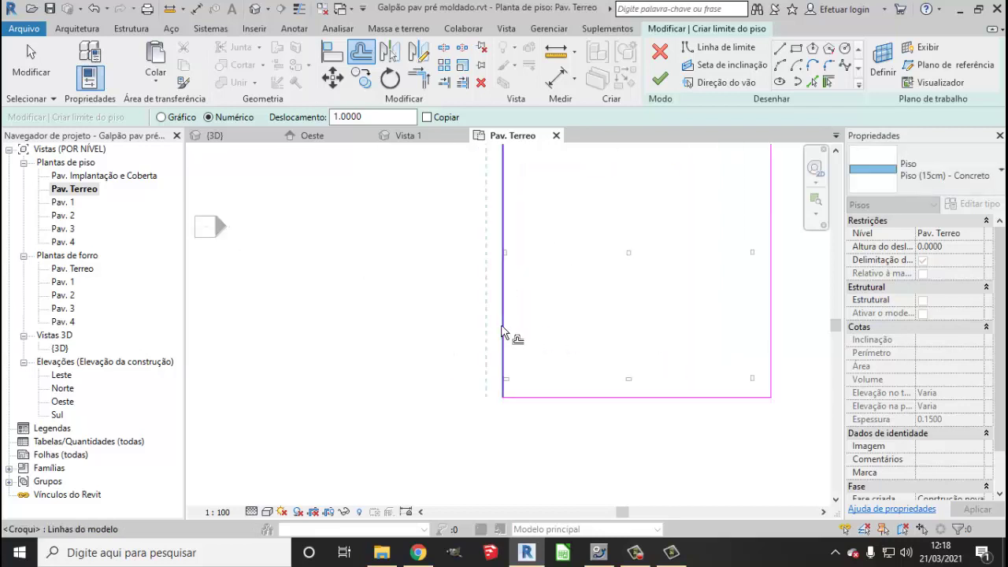
click(501, 328)
scroll(535, 216, down, 2)
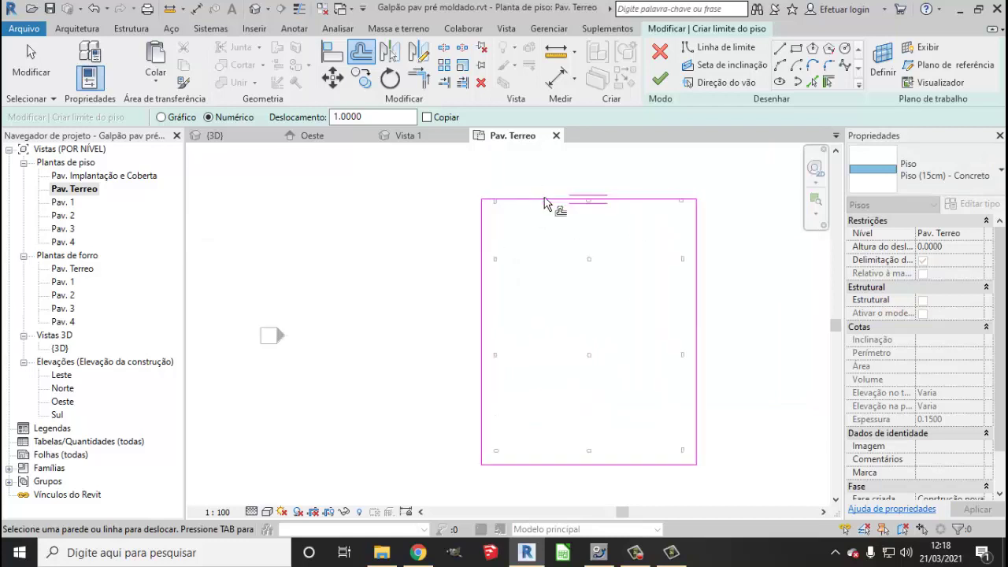
click(662, 81)
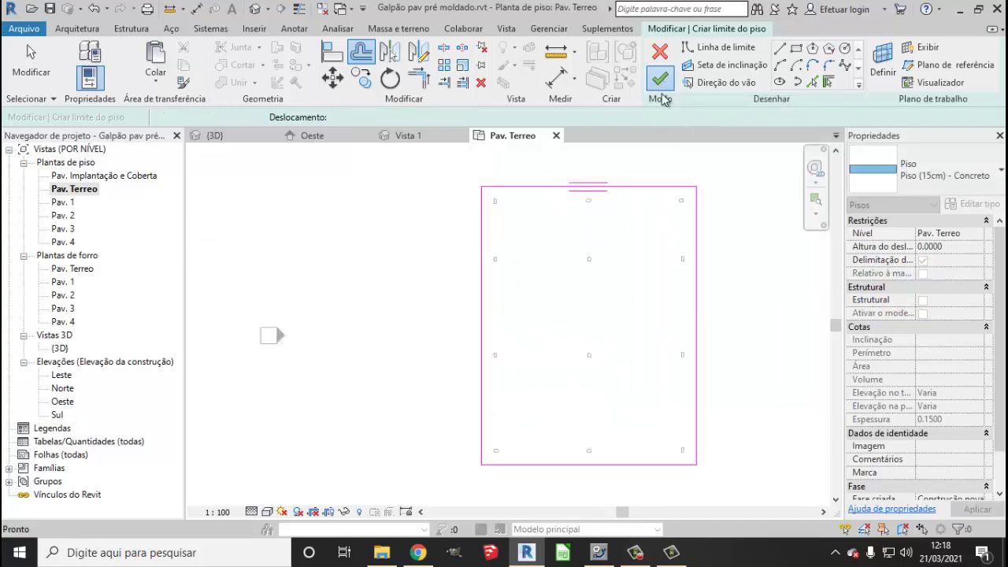
- Copy the 15 cm ground floor slab and paste it aligned onto levels Pav. 1 through Pav. 3
click(256, 9)
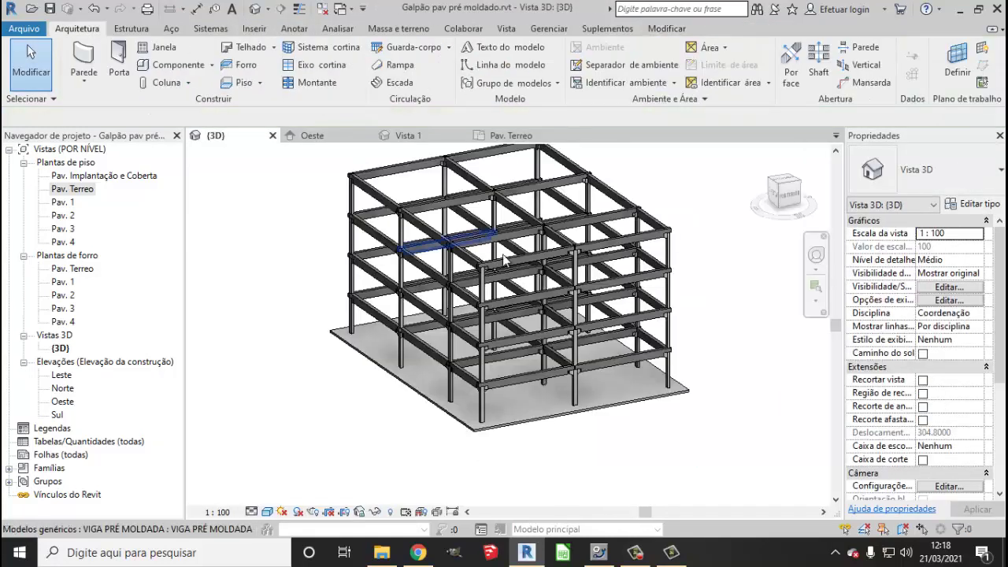
click(534, 424)
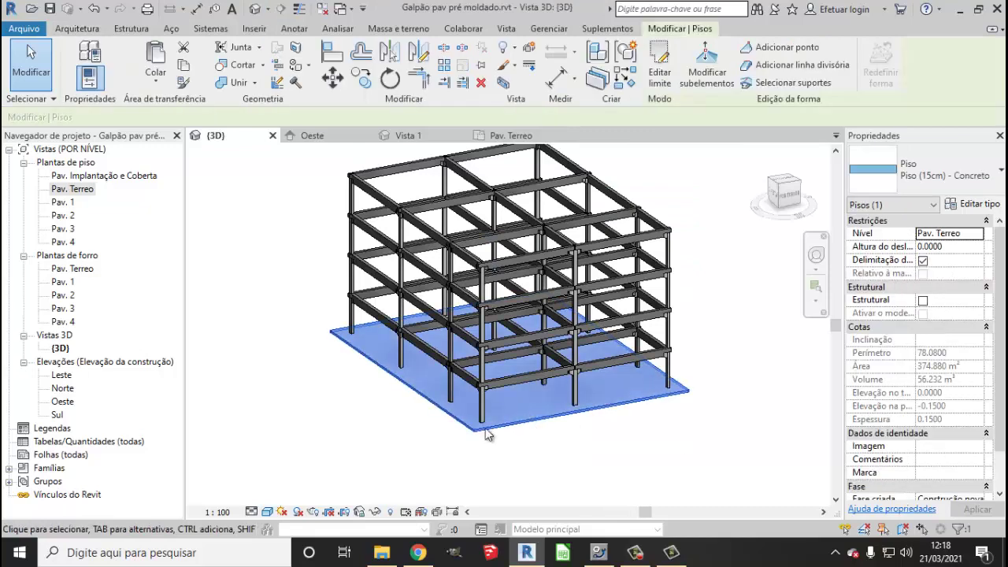
click(184, 67)
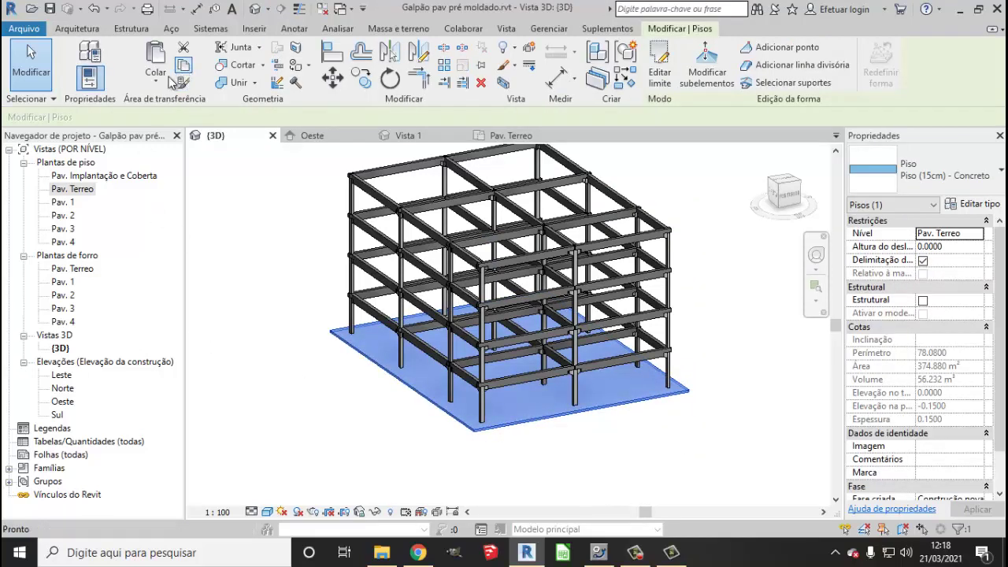
click(162, 82)
click(197, 138)
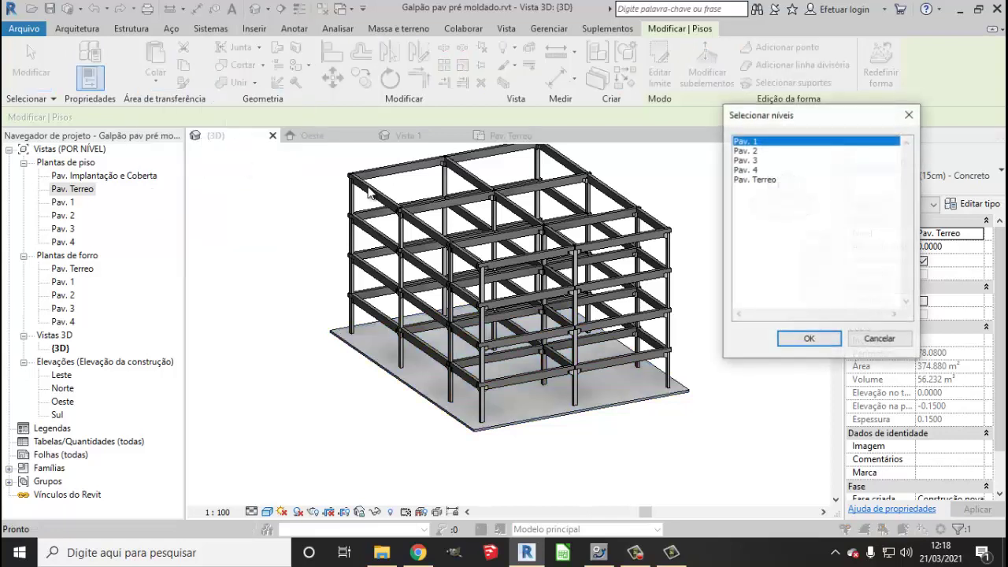
click(758, 150)
shift+click(757, 160)
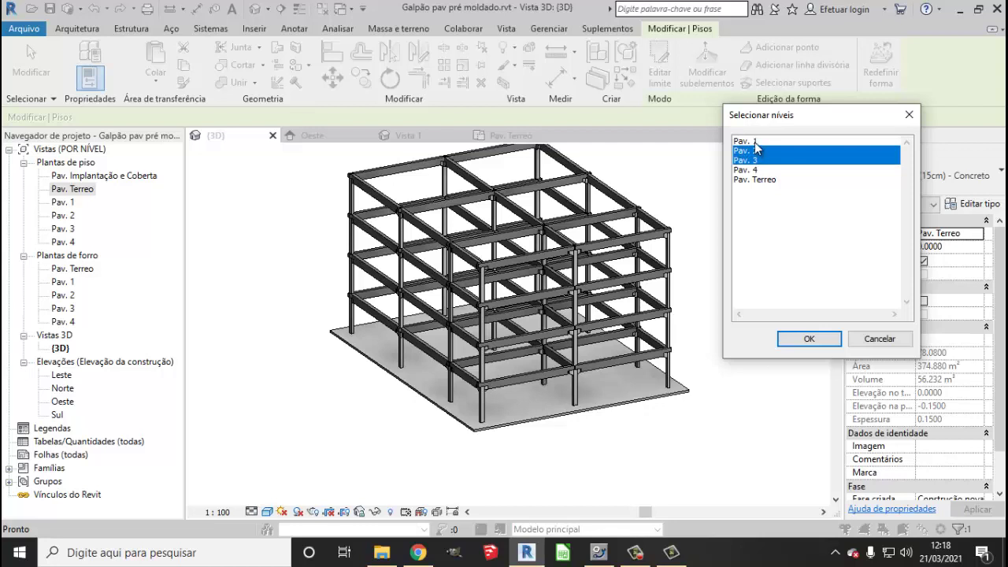
click(756, 142)
ctrl+click(759, 151)
ctrl+click(760, 161)
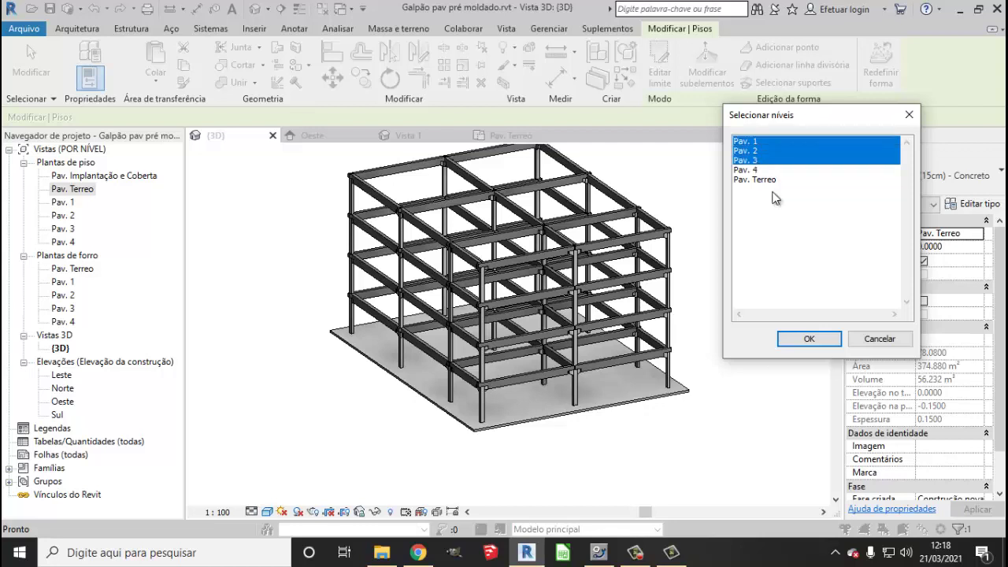
click(829, 340)
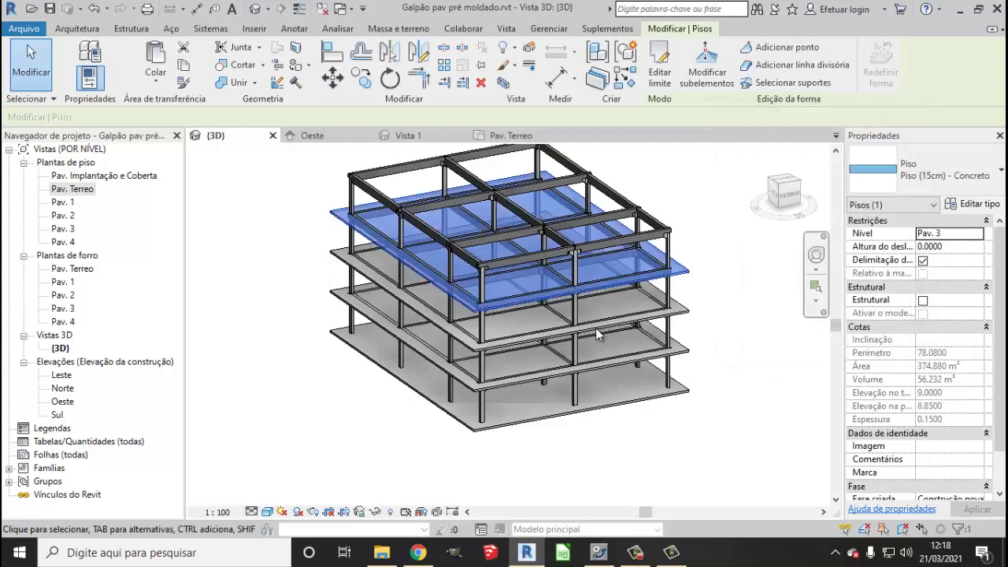
- Paste the slab aligned onto Pav. 4 as well, then orbit to view all slabs
click(162, 81)
click(232, 136)
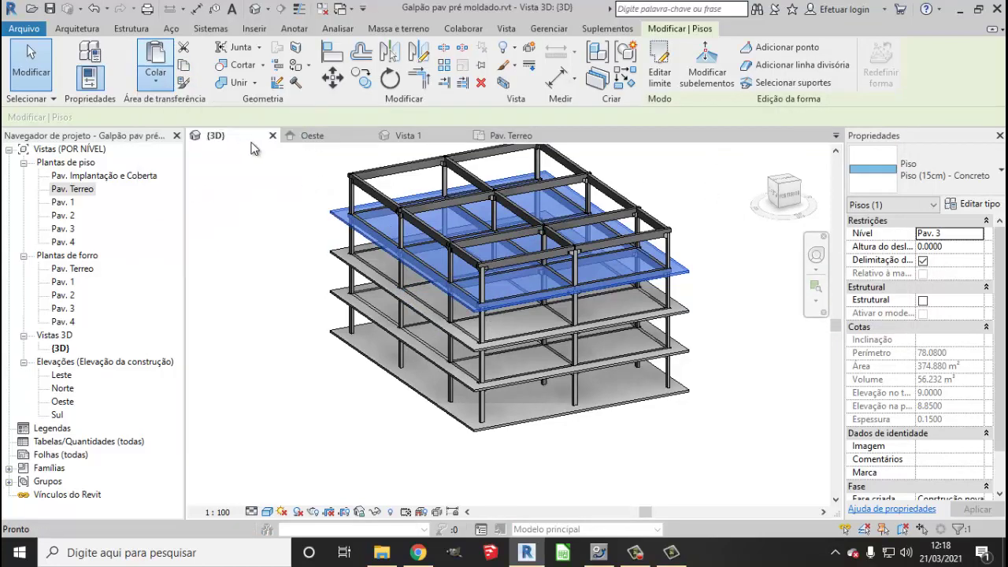
click(752, 170)
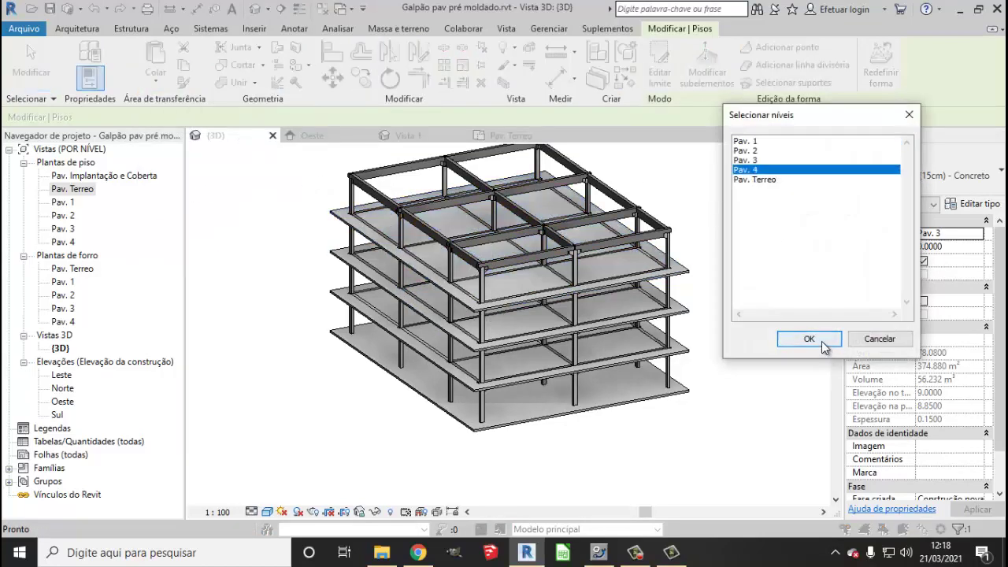
click(809, 339)
click(738, 402)
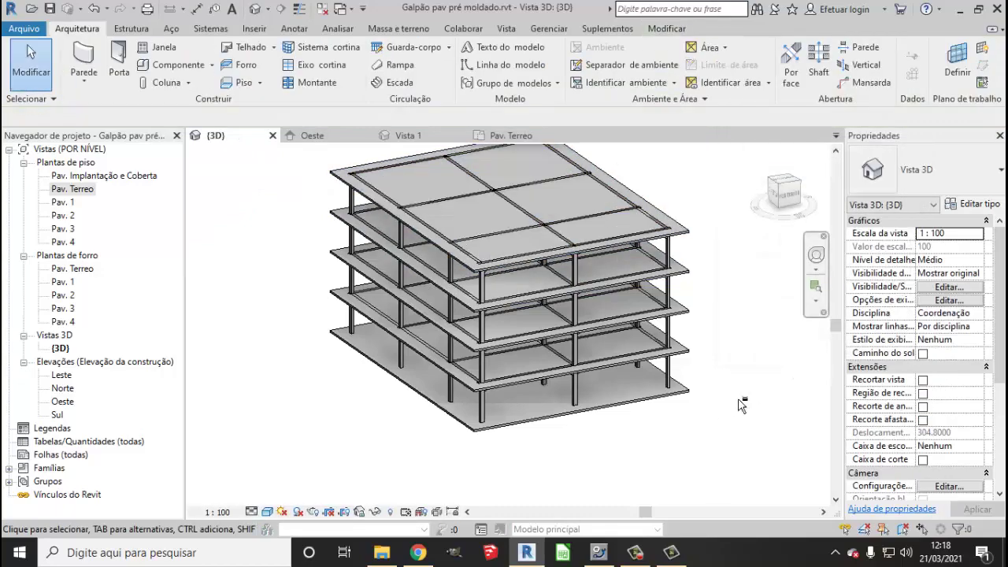
mouse_move(739, 405)
shift+middle_down()
mouse_move(562, 394)
mouse_move(413, 287)
mouse_move(401, 306)
mouse_move(610, 398)
mouse_move(751, 370)
shift+middle_up()
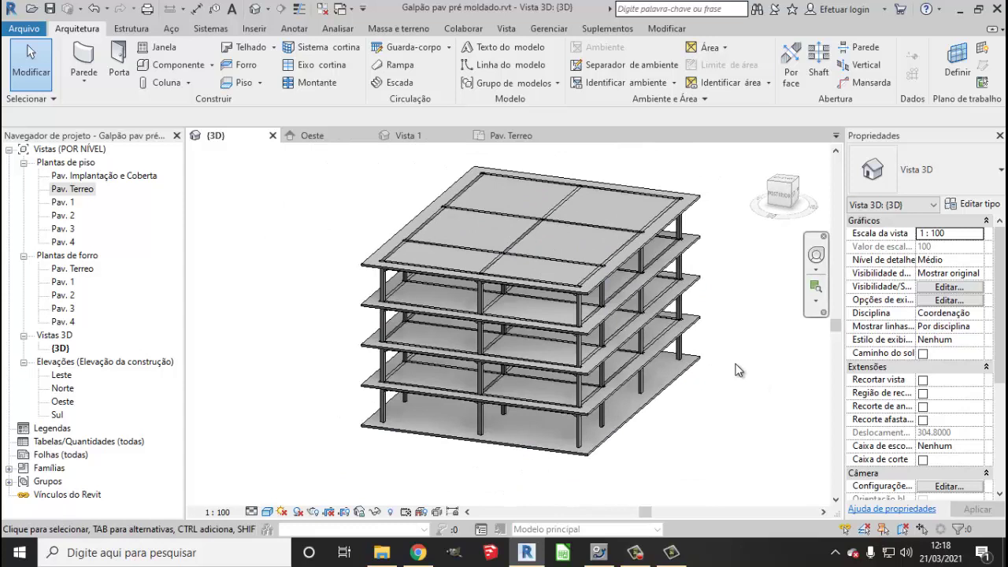
- Open the Pav. Terreo floor plan and zoom in on the stair area
double_click(89, 190)
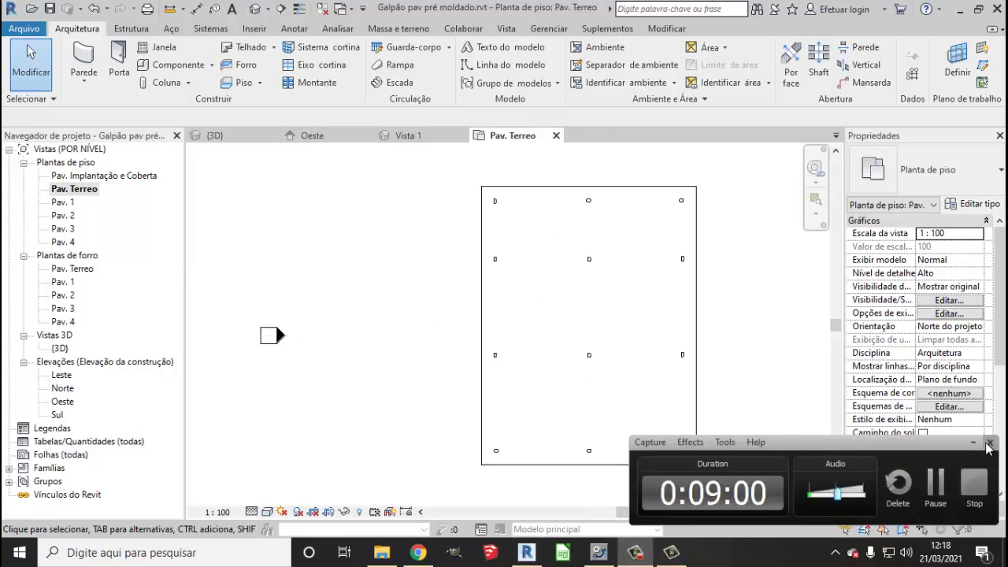
click(989, 445)
scroll(552, 203, down, 1)
scroll(561, 258, up, 3)
scroll(554, 260, up, 1)
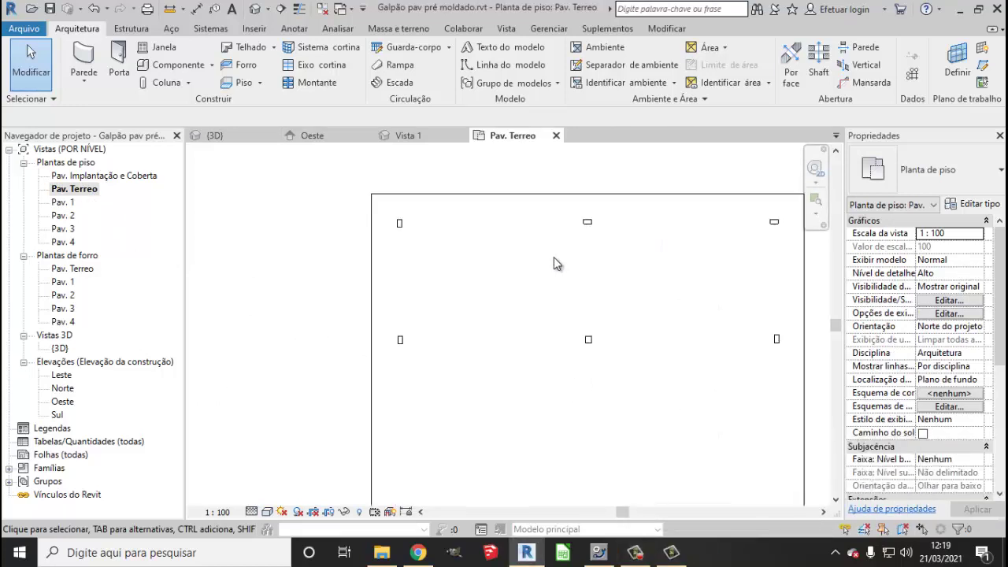
scroll(225, 203, down, 1)
- Sketch a stair of two parallel runs totalling 17 risers, from Pav. Terreo to Pav. 1
click(405, 93)
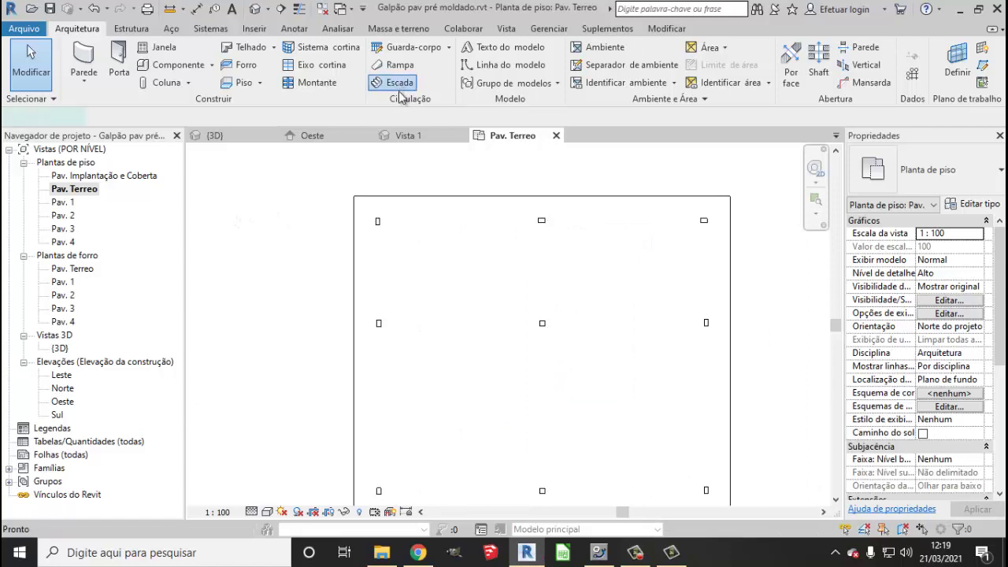
scroll(463, 255, up, 1)
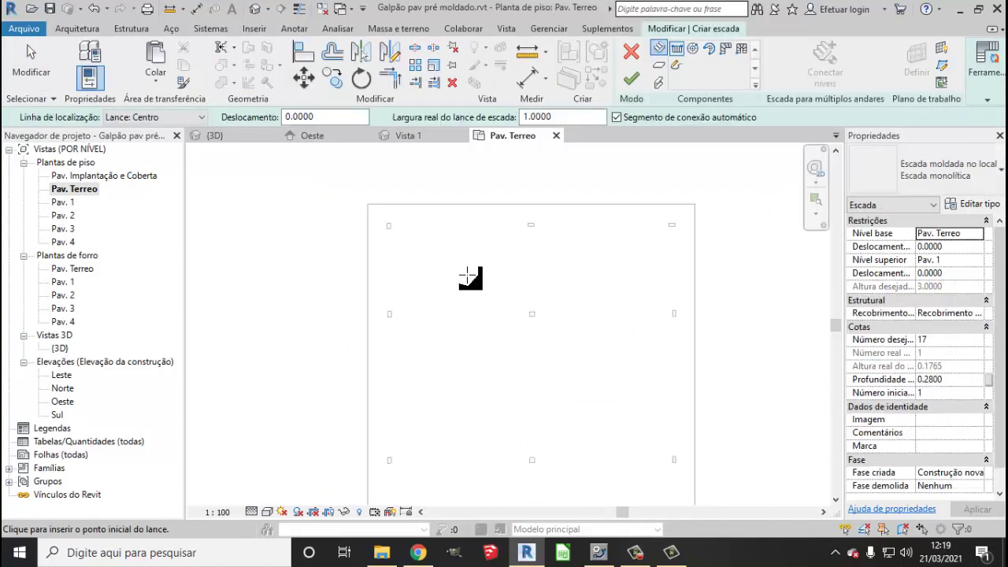
scroll(447, 277, down, 1)
scroll(446, 277, up, 1)
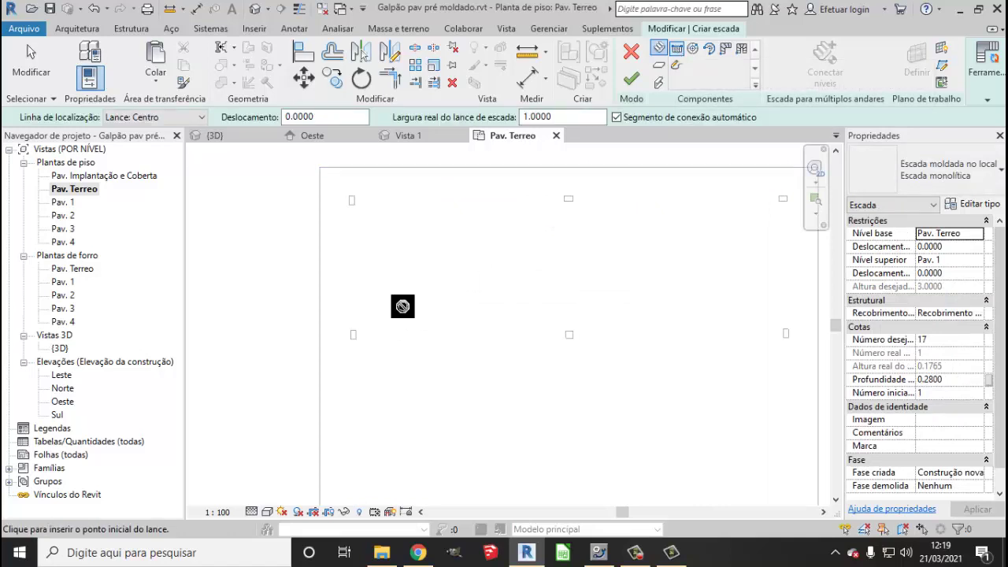
click(402, 306)
scroll(401, 252, down, 1)
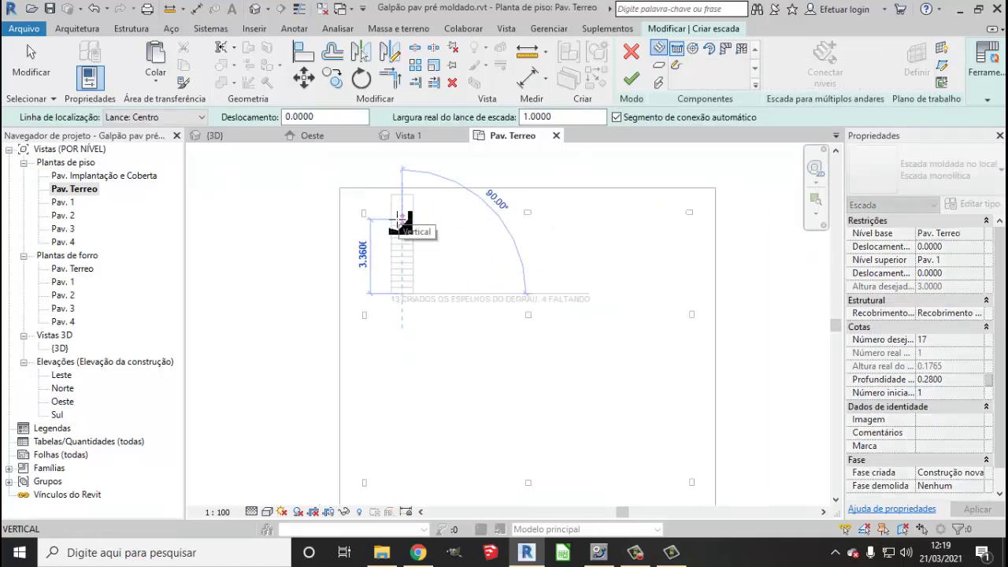
scroll(402, 197, up, 2)
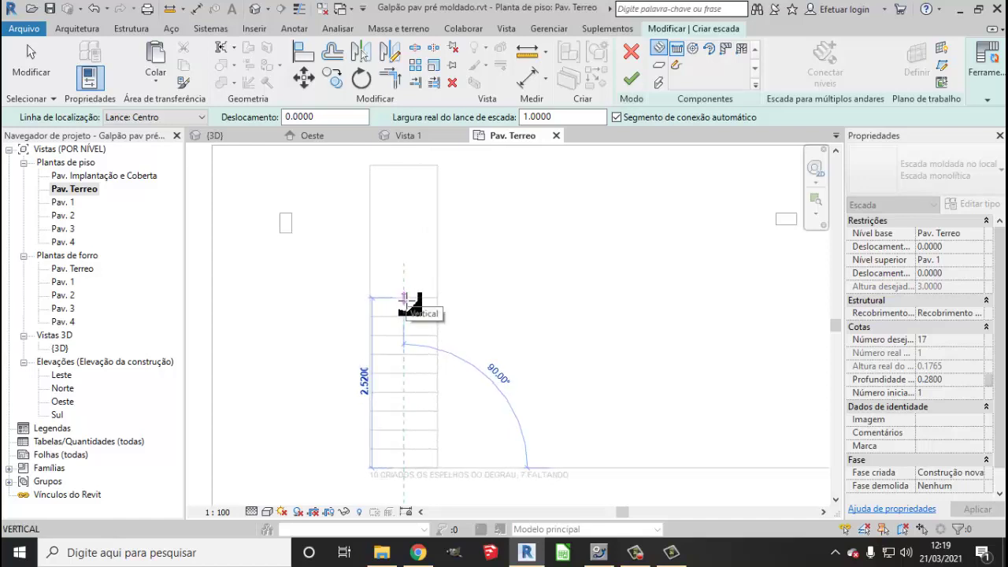
click(408, 337)
scroll(495, 371, down, 2)
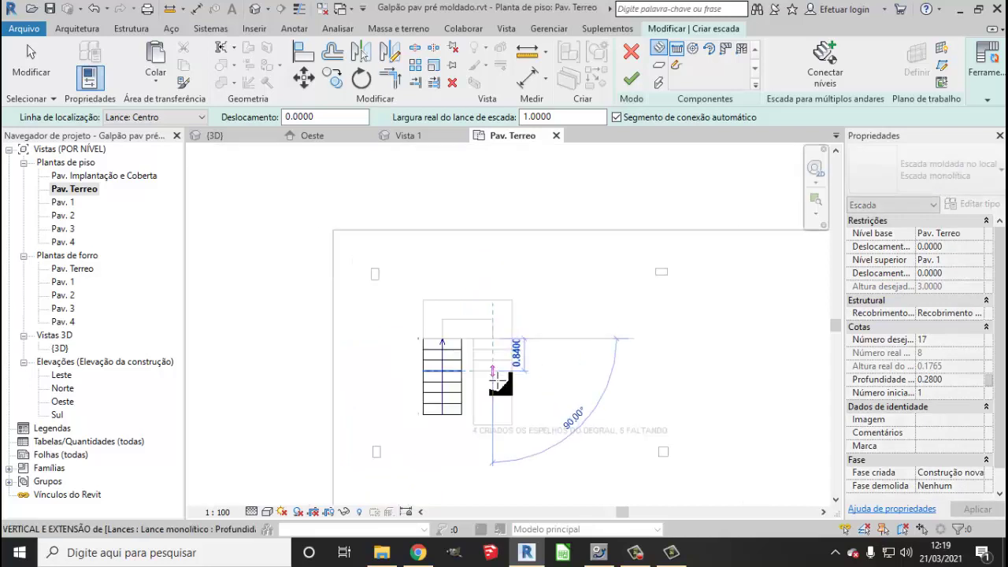
click(492, 440)
- Set the left stair run's width to 1.5
scroll(436, 370, up, 2)
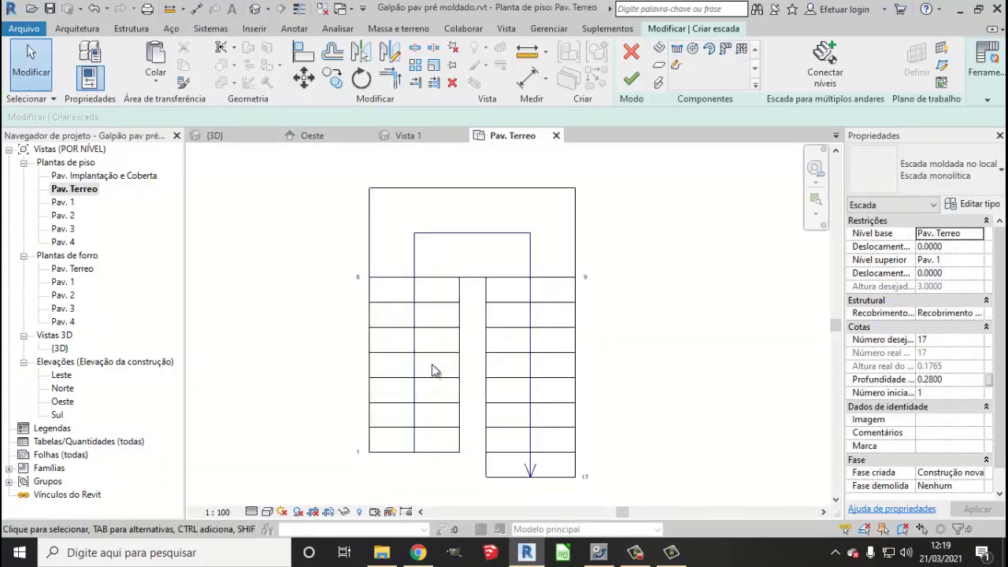
click(432, 356)
click(420, 477)
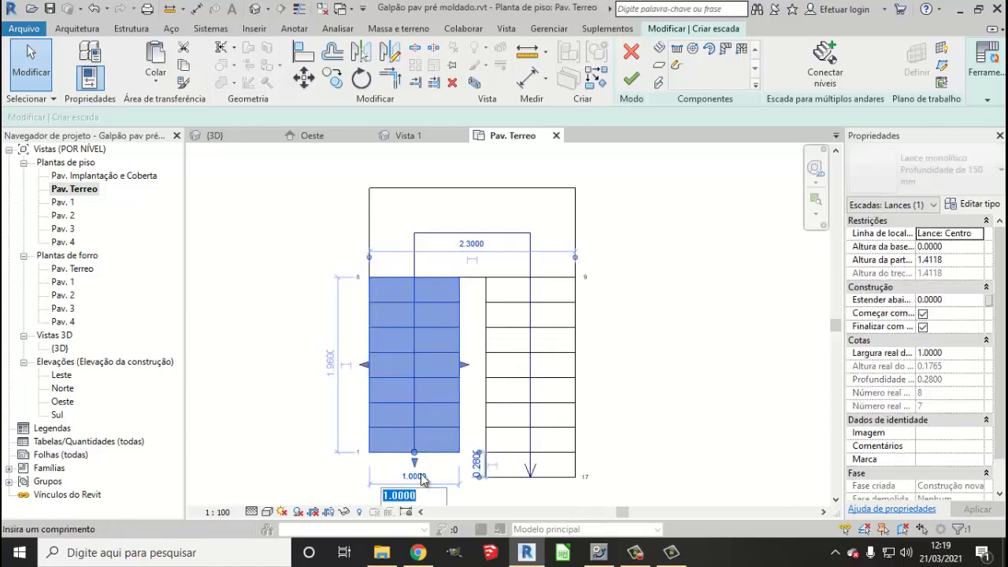
text(1.5)
key(Return)
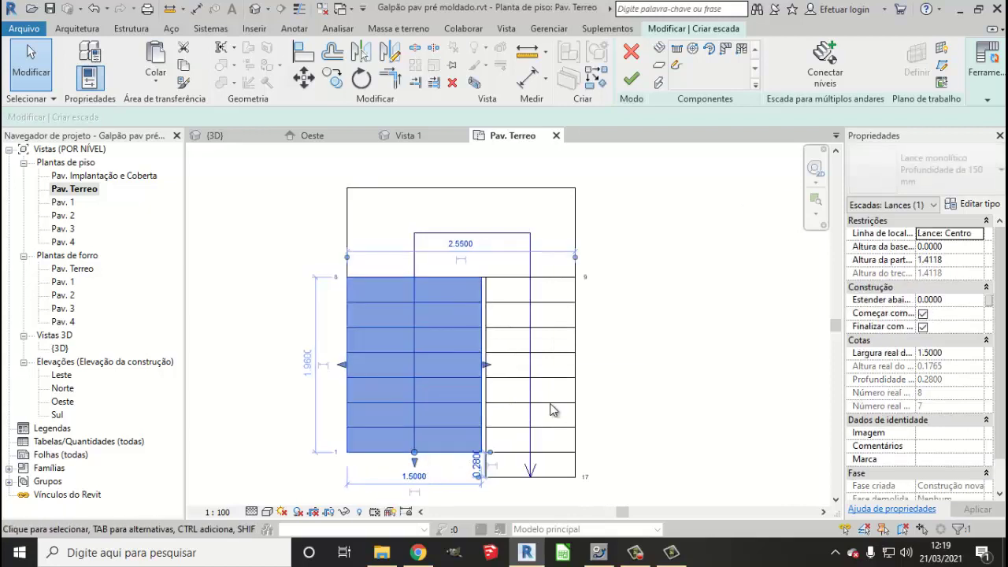
key(Escape)
- Move the right stair run away from the left run and set its width to 1.5
click(541, 382)
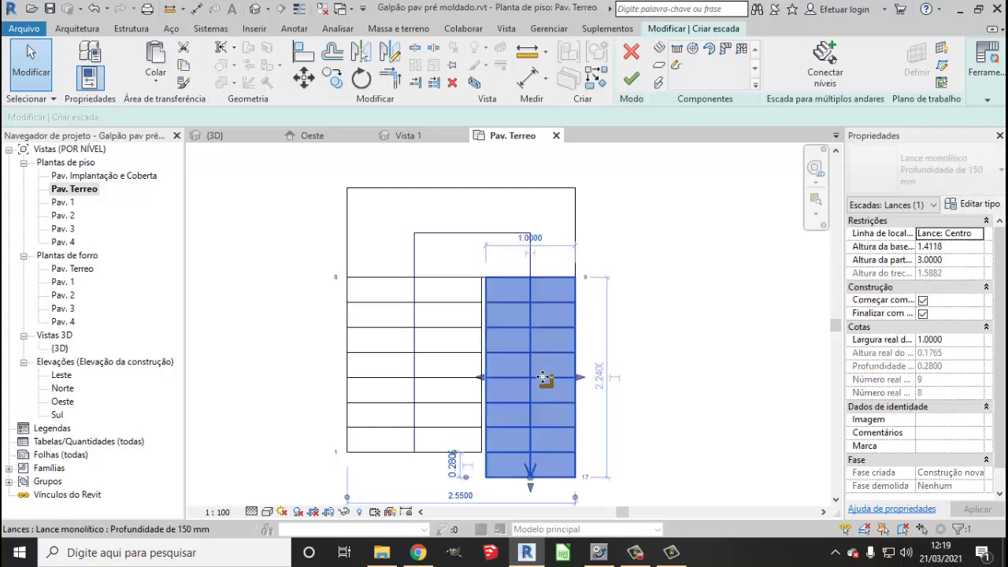
drag(569, 378, 602, 400)
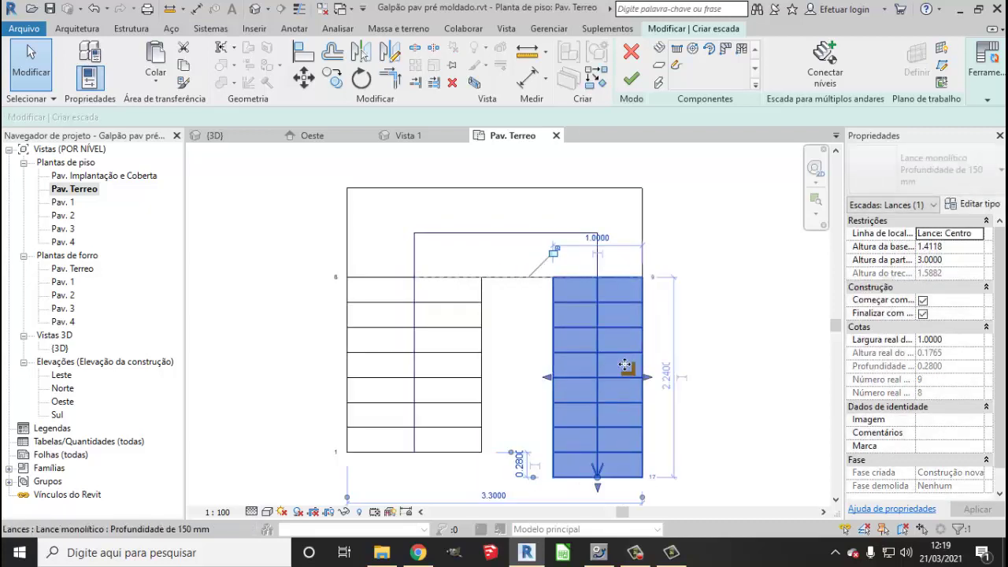
scroll(603, 394, down, 2)
scroll(596, 378, up, 1)
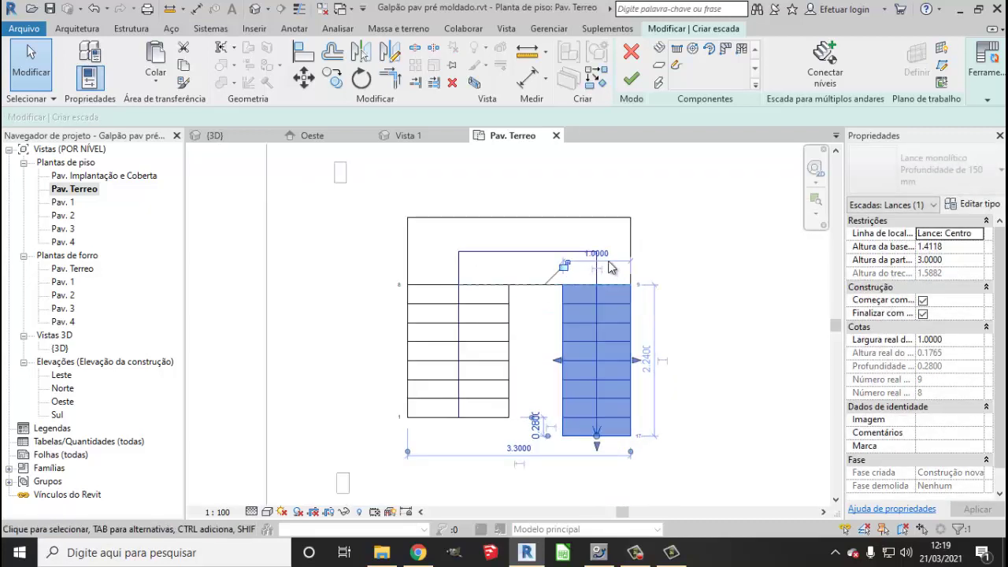
click(583, 249)
text(1.5000)
key(Return)
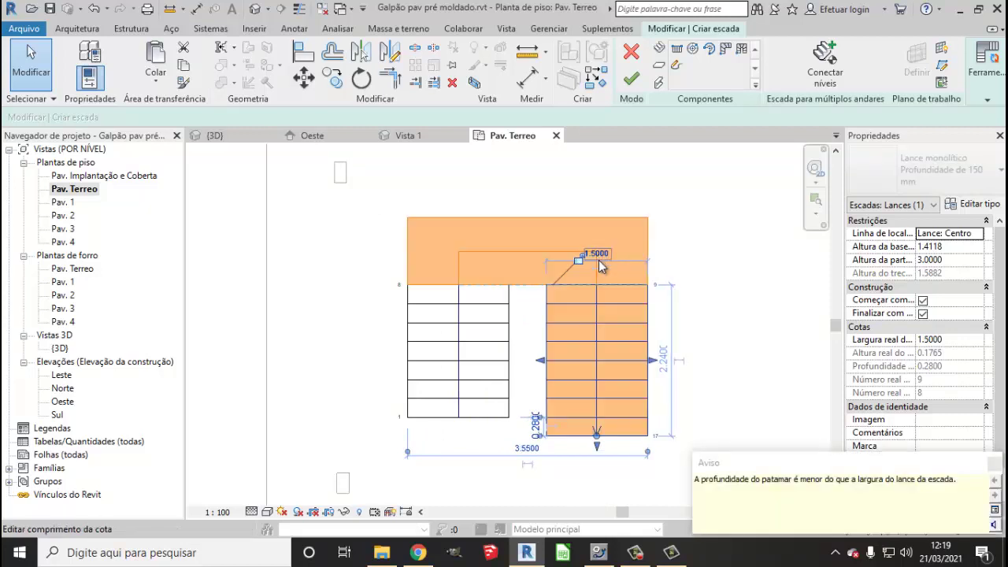
click(713, 270)
- Set the stair landing's depth to 1.5
click(558, 244)
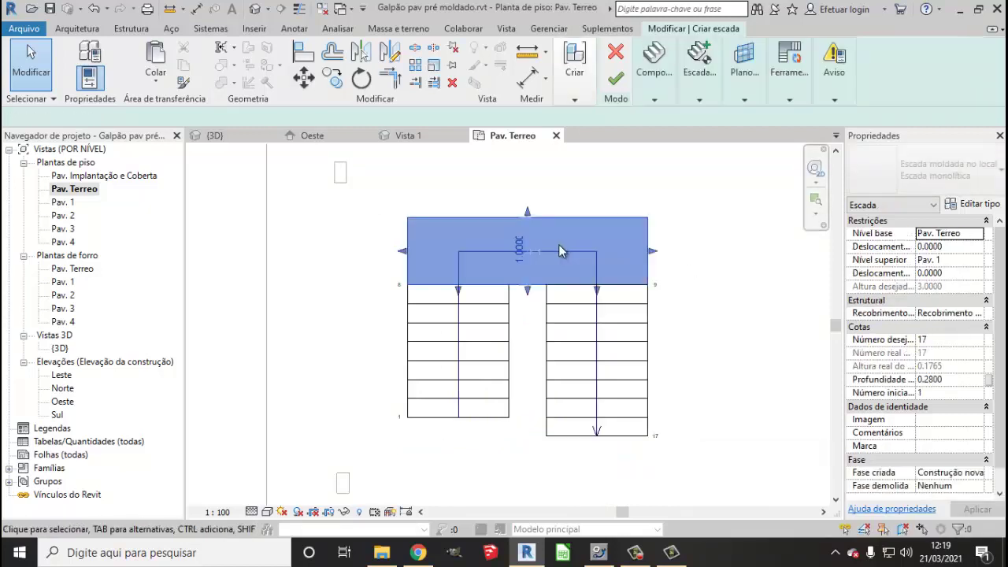
click(519, 247)
text(1.5000)
key(Return)
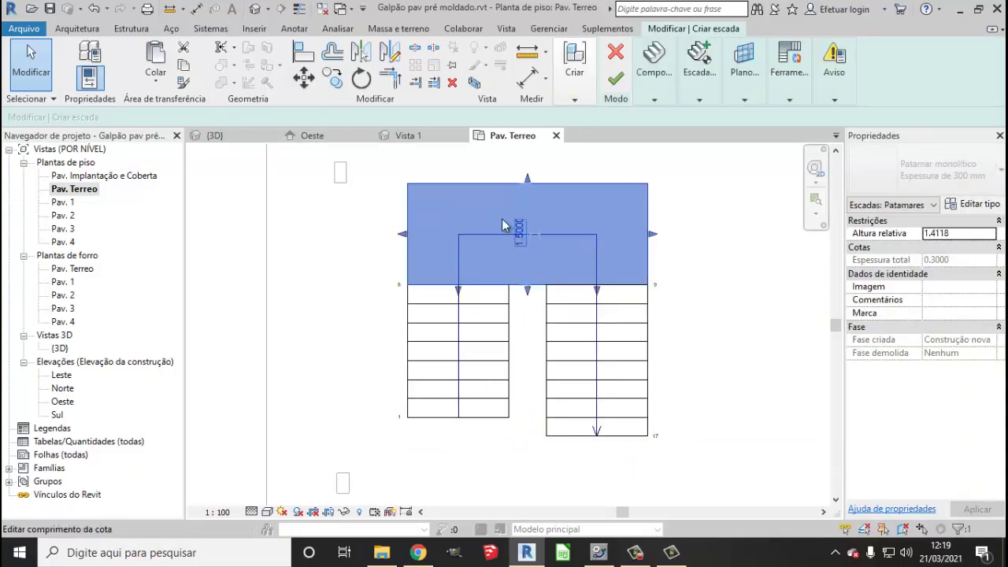
scroll(704, 315, up, 2)
key(Escape)
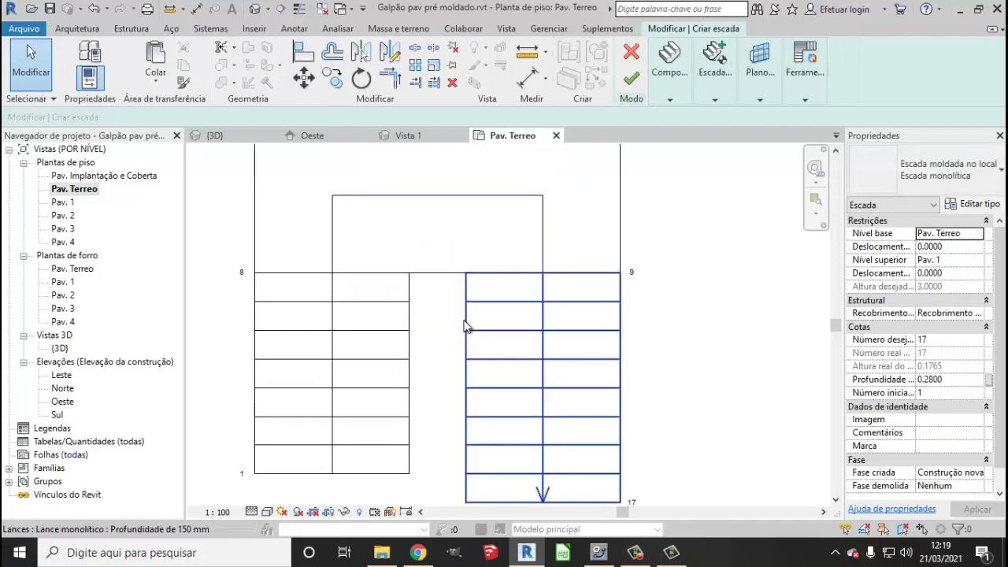
- Nudge the right stair run three steps left, closer to the left run
click(471, 329)
key(Left)
key(Left)
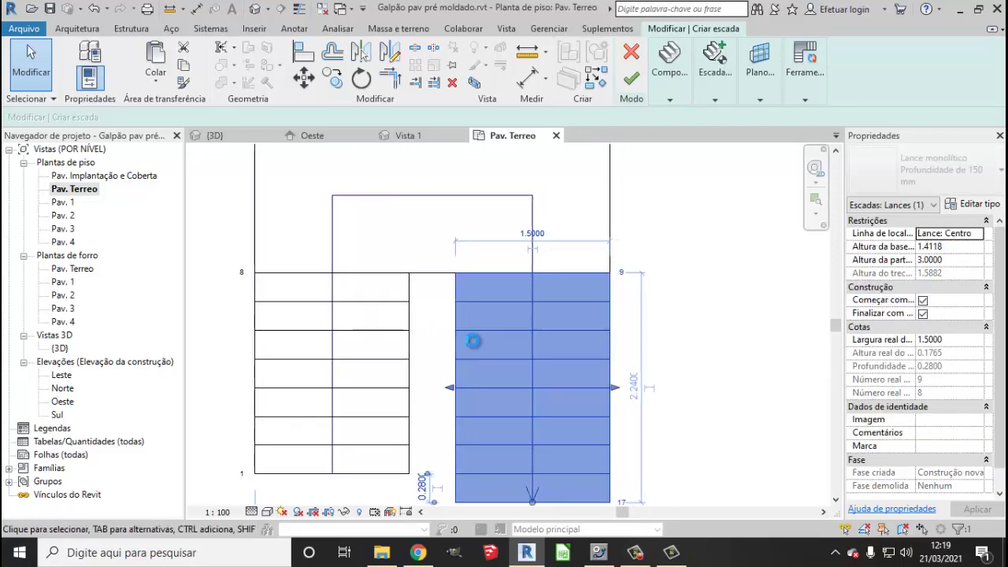
key(Left)
key(Left)
key(Left)
key(Left)
key(Left)
key(Left)
key(Left)
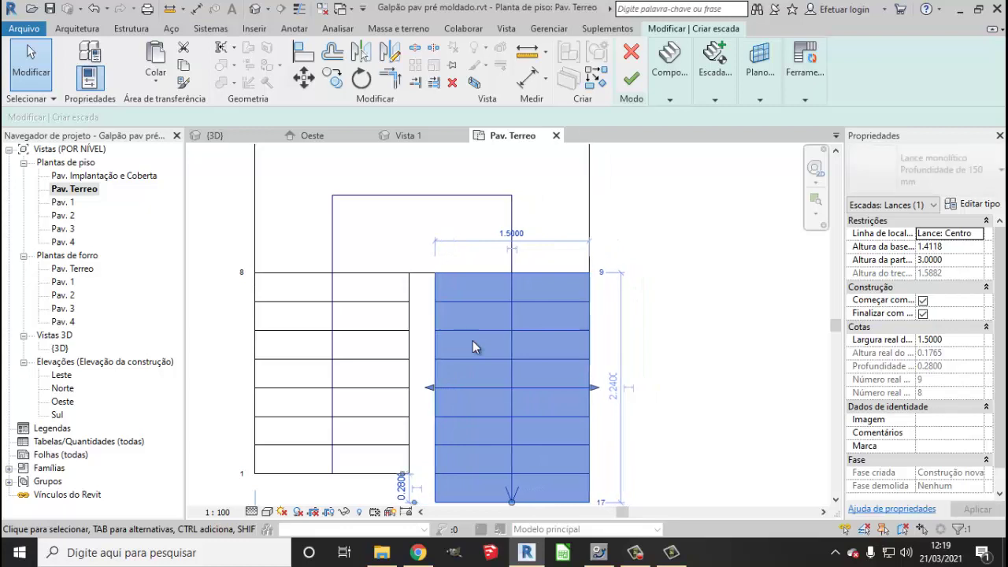
key(Left)
key(Left)
key(Left)
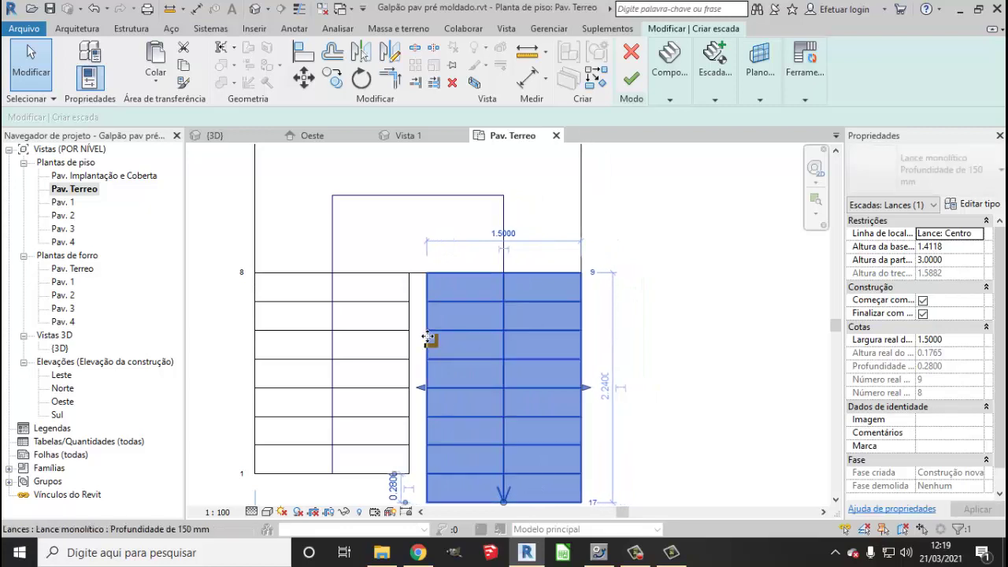
scroll(438, 344, down, 2)
click(623, 288)
- Finish the stair and move it 0.7 to the left from its top-left corner using MV
click(634, 89)
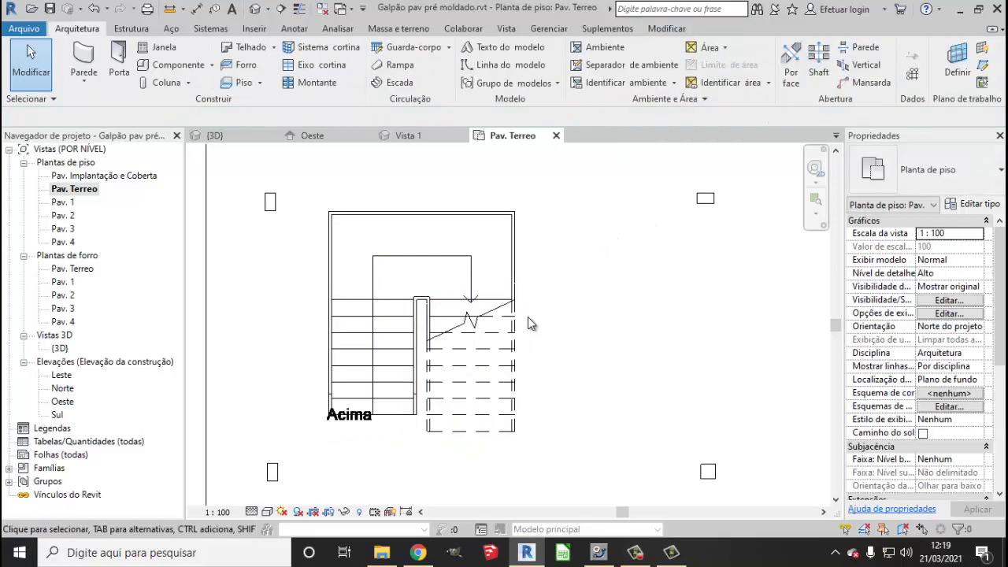
scroll(338, 216, up, 2)
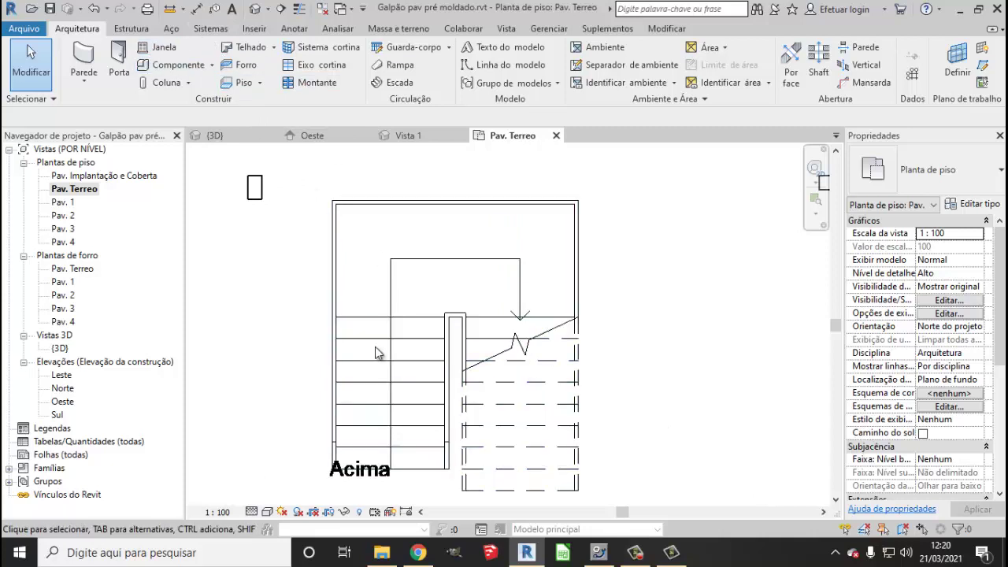
click(412, 342)
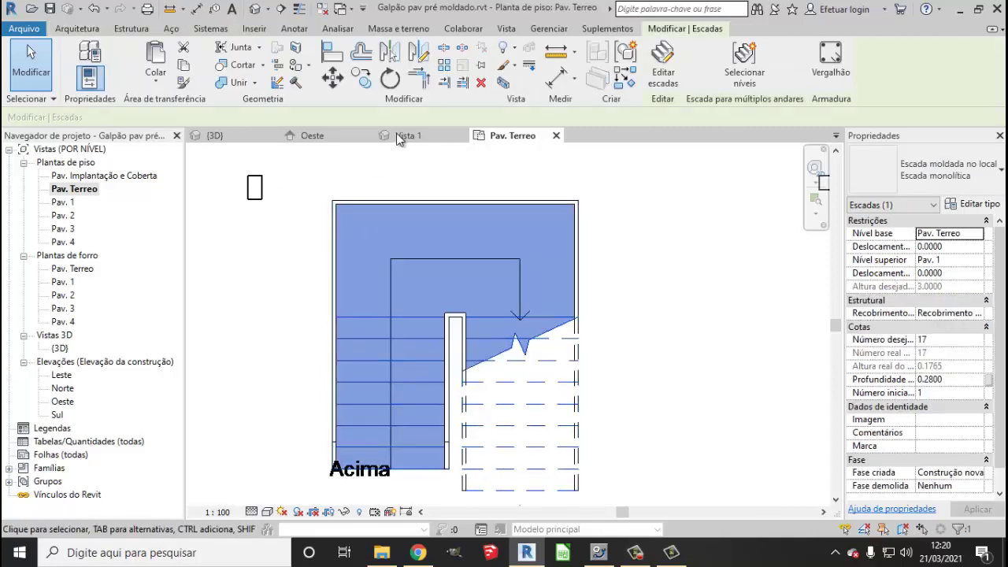
key(m)
key(v)
click(334, 203)
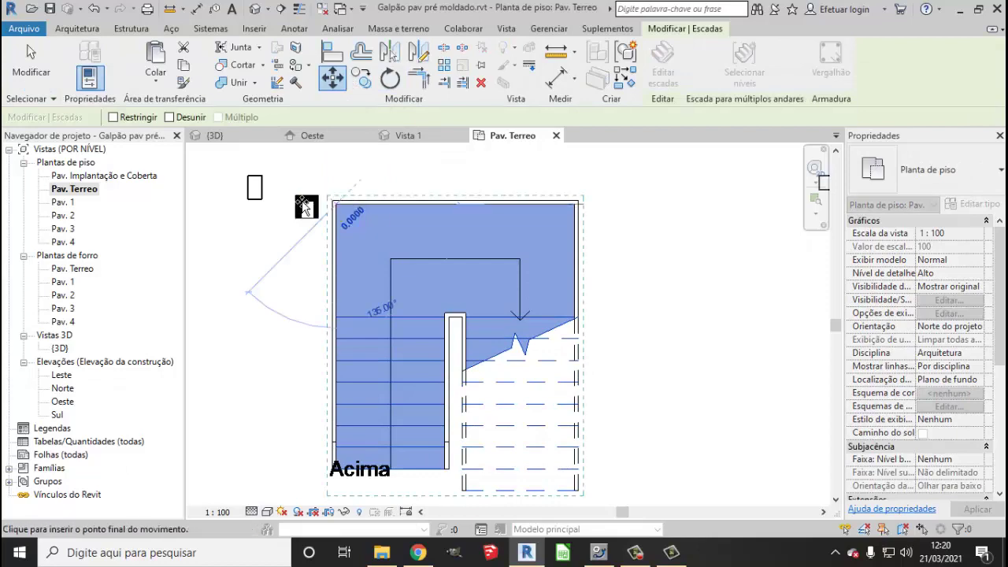
click(279, 204)
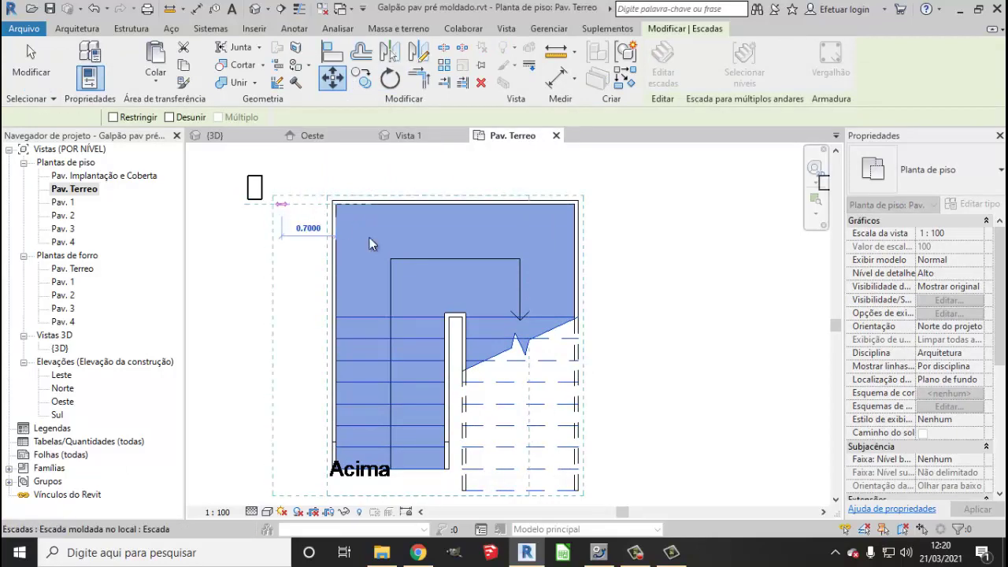
click(30, 62)
click(255, 9)
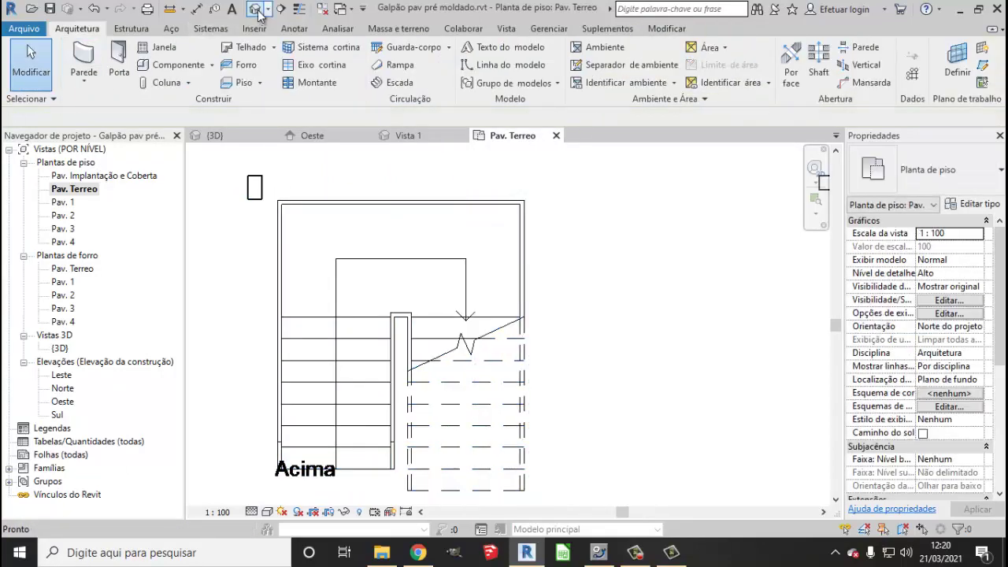
- Paste the stair aligned onto levels Pav. 1 through Pav. 3 in the 3D view
shift+middle_drag(504, 330, 521, 381)
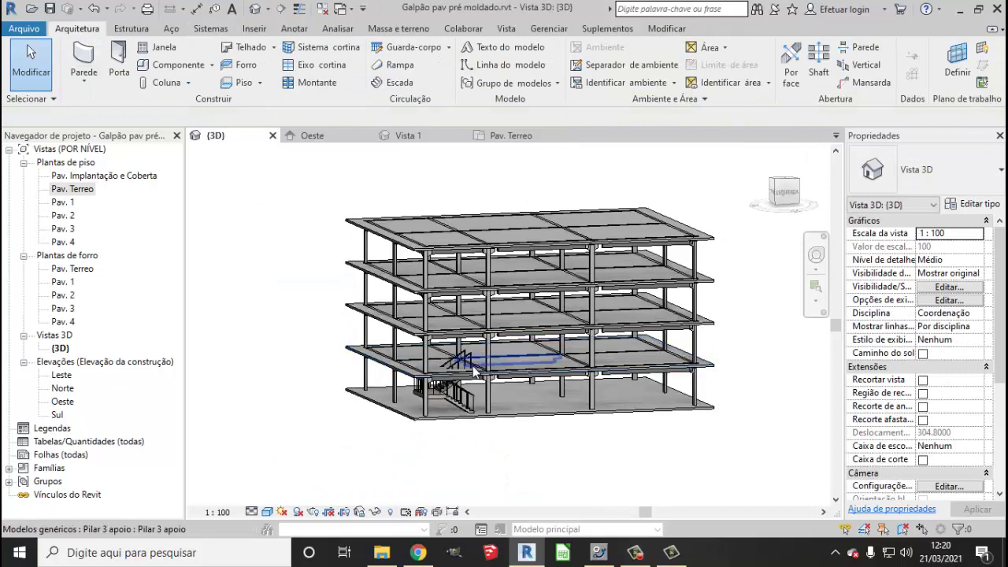
scroll(464, 378, up, 3)
scroll(449, 381, up, 2)
scroll(442, 383, up, 2)
click(441, 382)
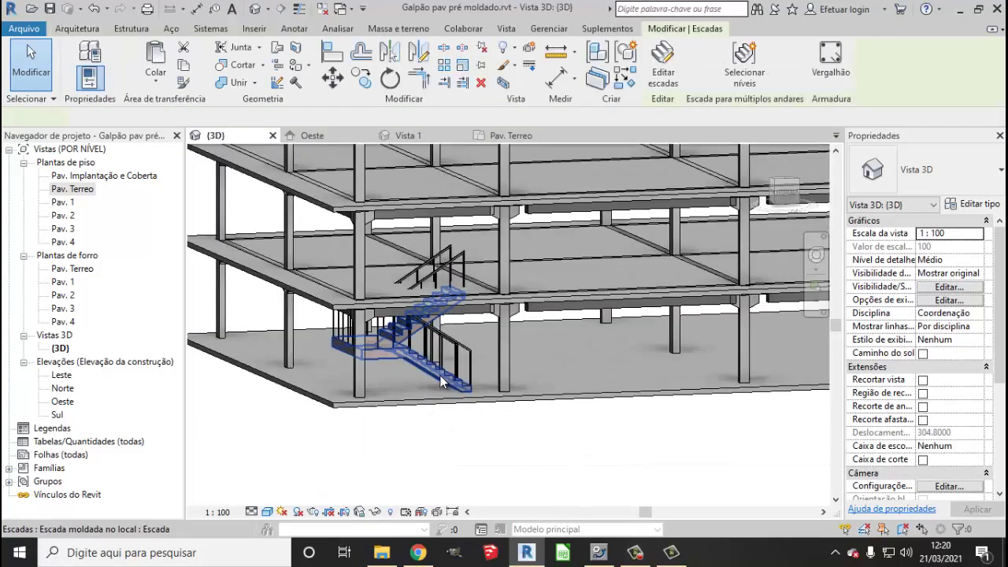
click(155, 77)
click(196, 135)
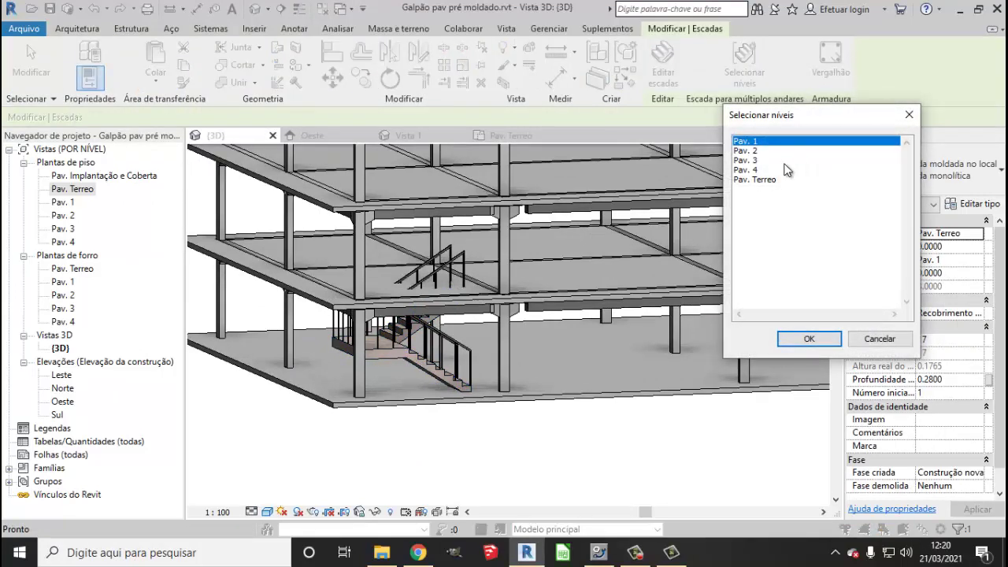
drag(763, 152, 765, 162)
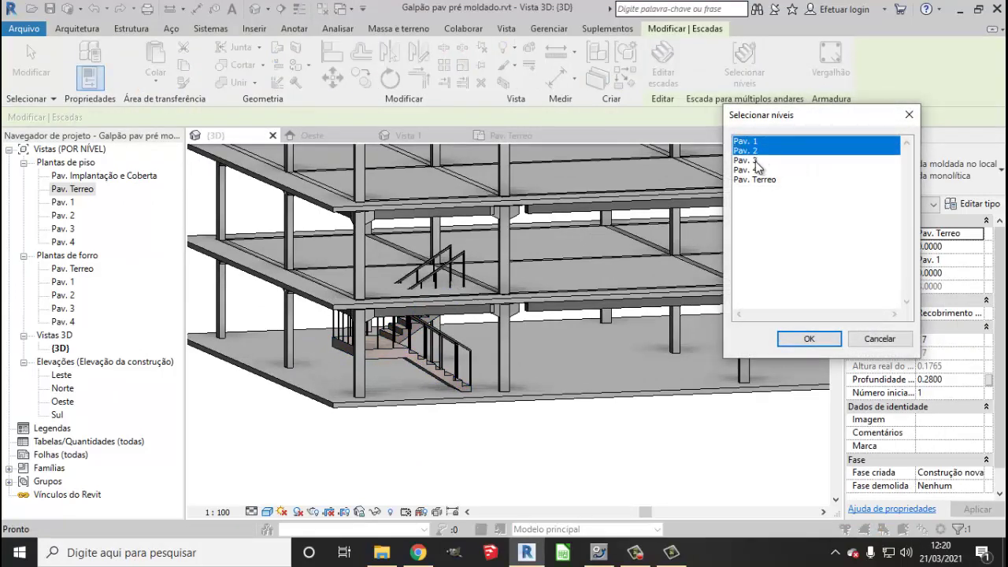
click(812, 340)
- Orbit to inspect the whole building, then return to the Pav. Terreo floor plan
scroll(504, 237, down, 3)
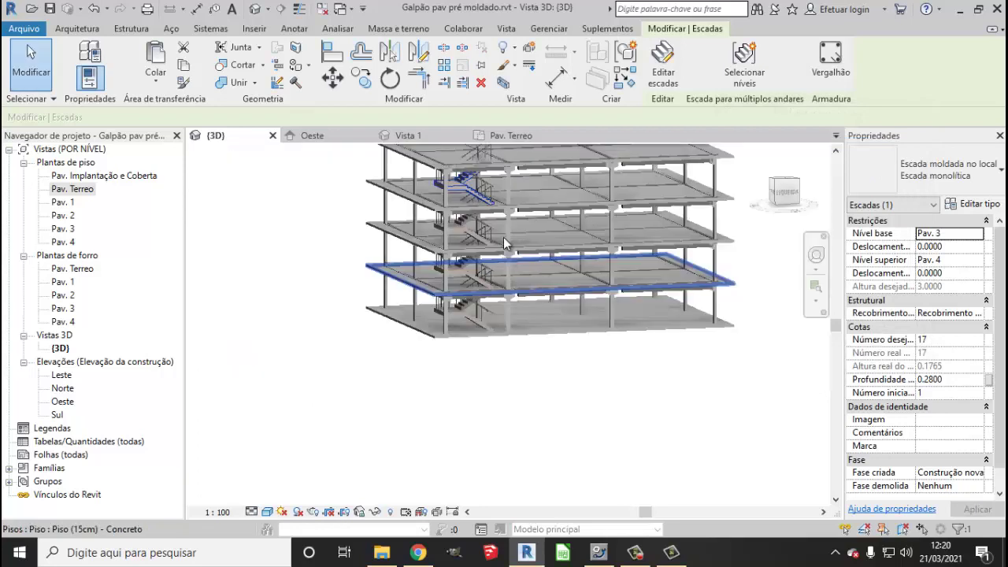
shift+middle_drag(504, 237, 499, 326)
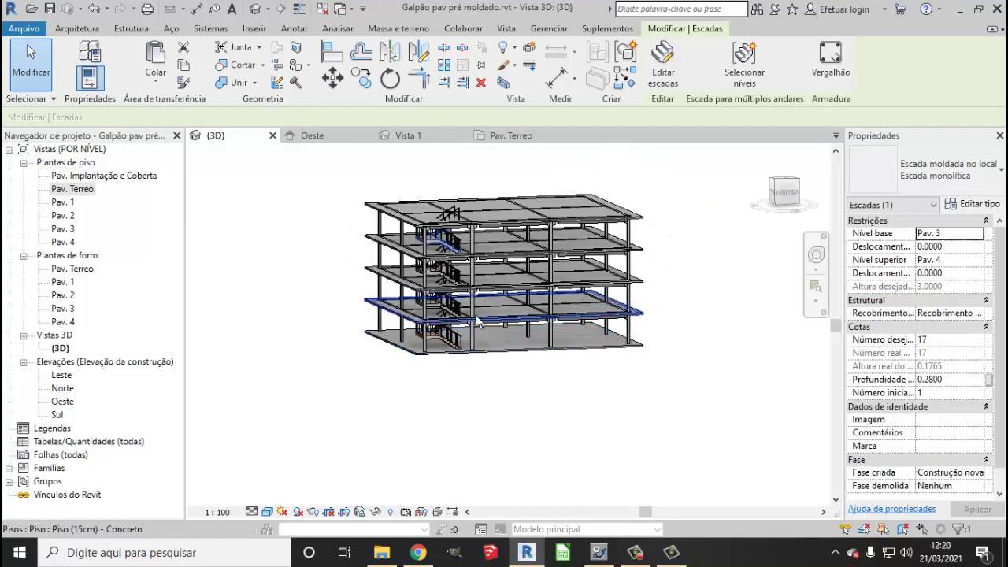
scroll(476, 319, up, 2)
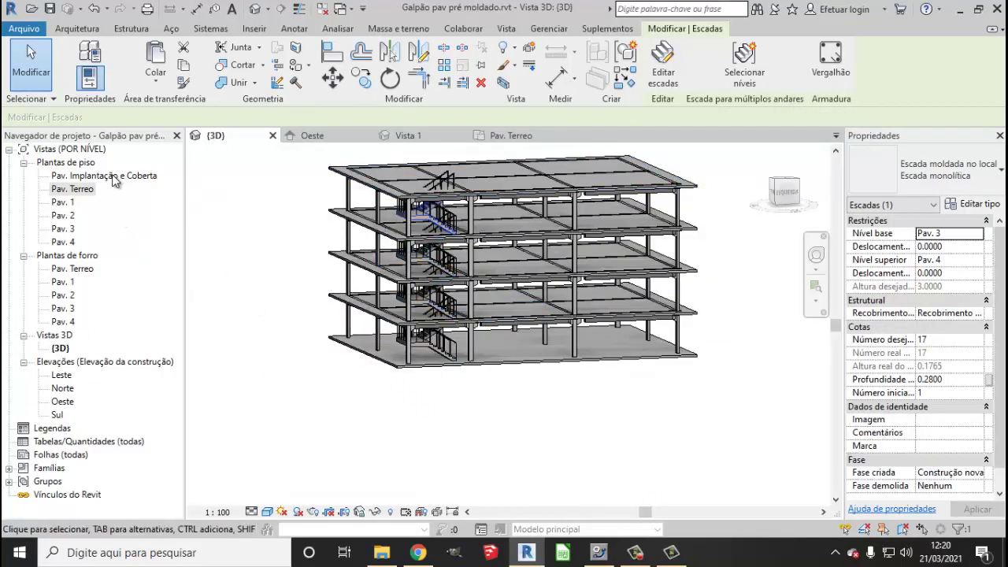
double_click(78, 189)
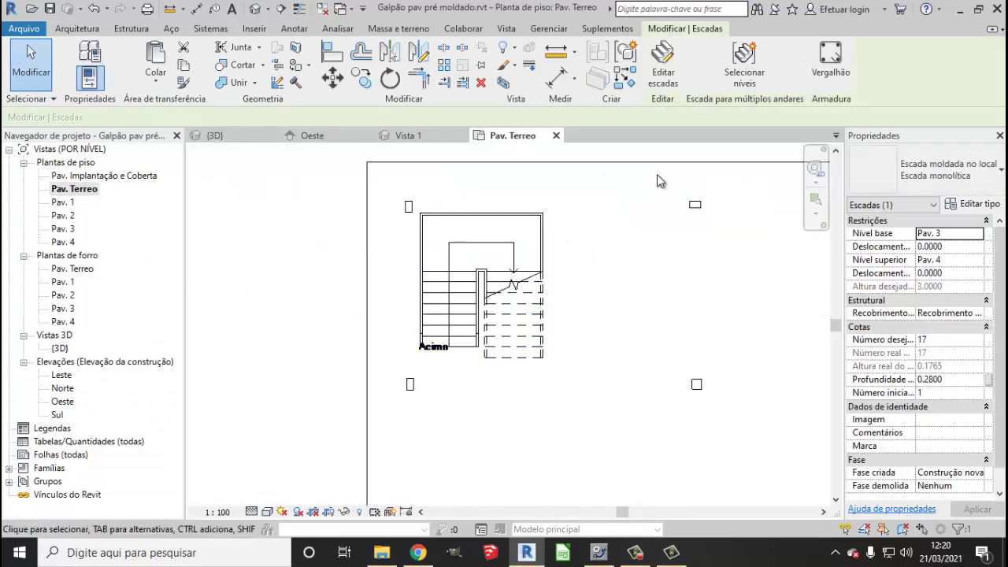
- Start a shaft opening and draw a rectangular boundary around the stair footprint
click(77, 29)
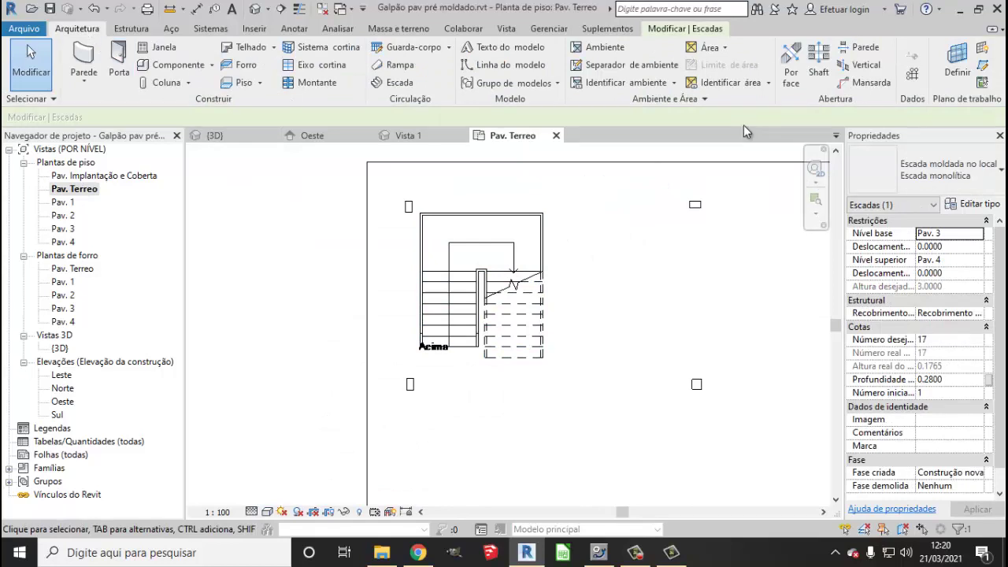
click(821, 69)
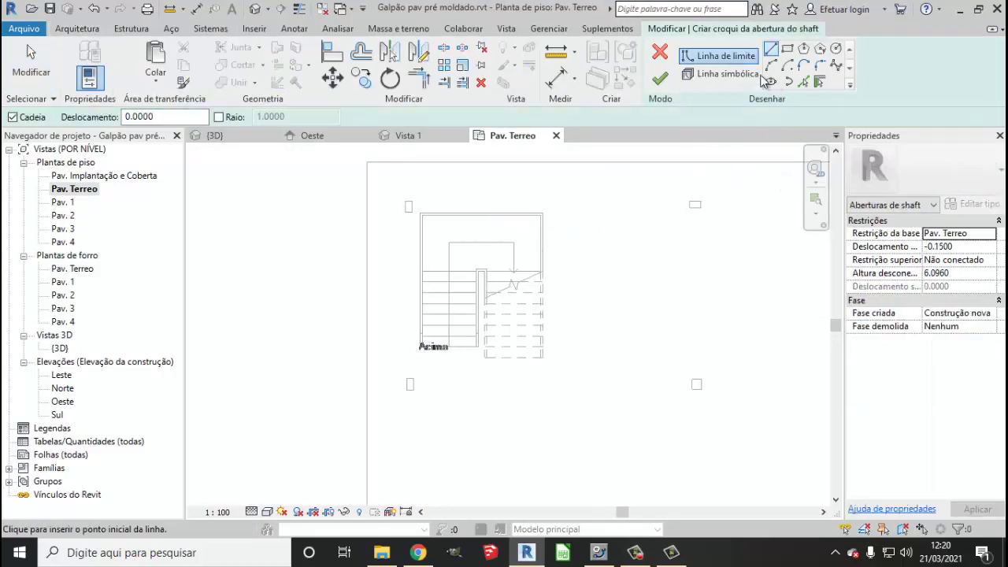
click(787, 49)
scroll(462, 225, up, 3)
scroll(423, 218, up, 3)
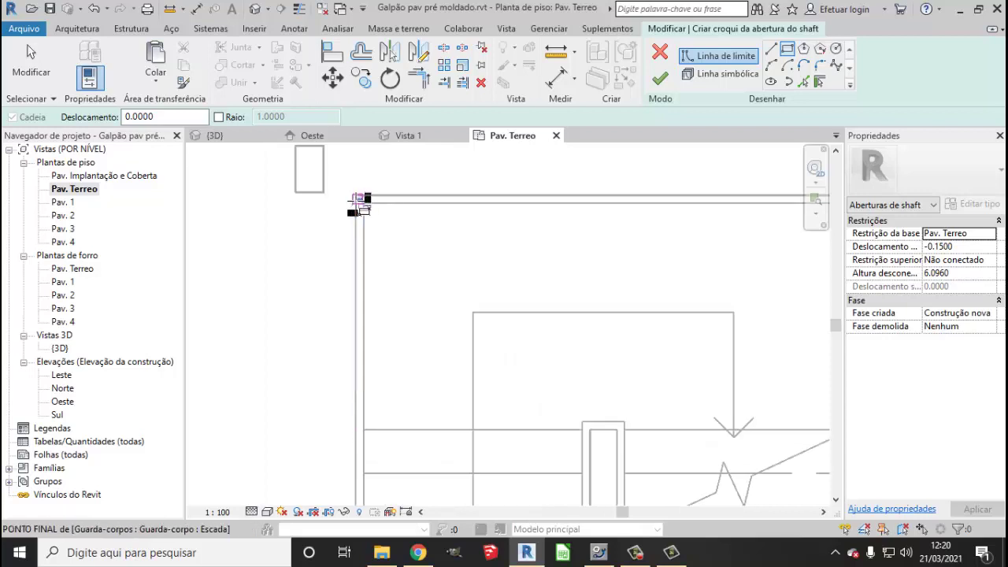
click(357, 197)
scroll(409, 195, down, 4)
scroll(507, 286, up, 3)
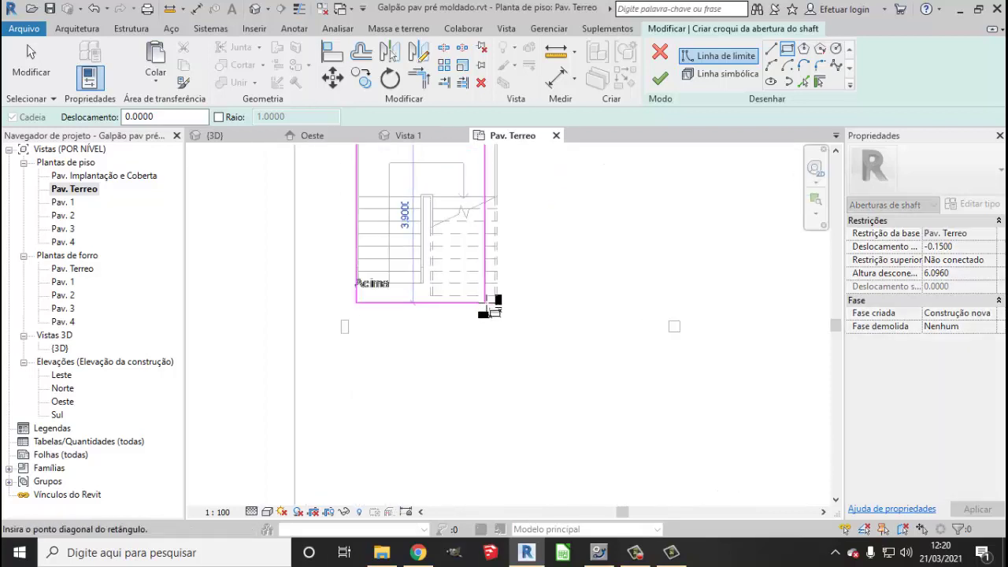
scroll(508, 299, up, 2)
click(501, 292)
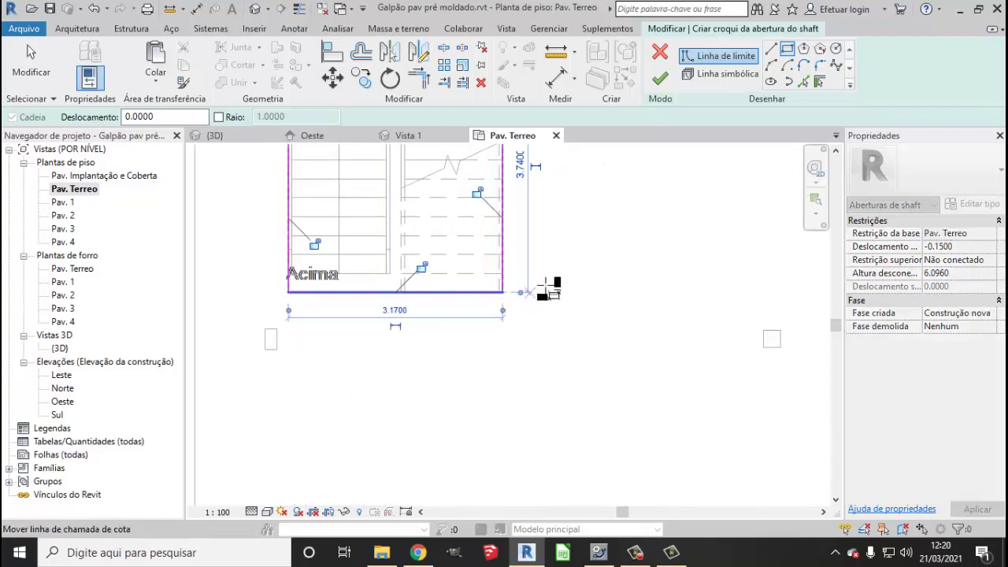
scroll(366, 290, up, 2)
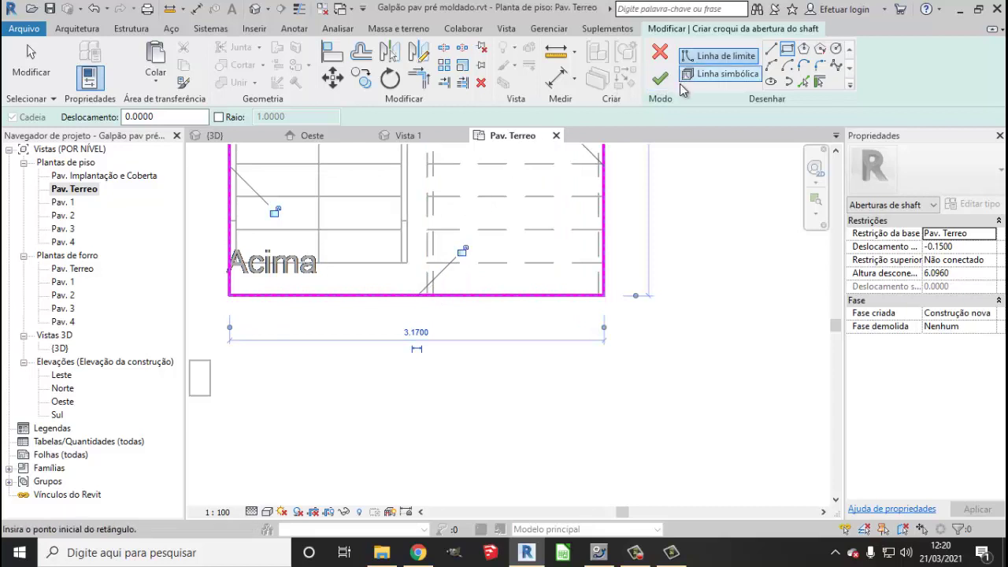
- Add straight shaft boundary lines, including a 1.5000-long horizontal segment and a vertical segment
click(771, 49)
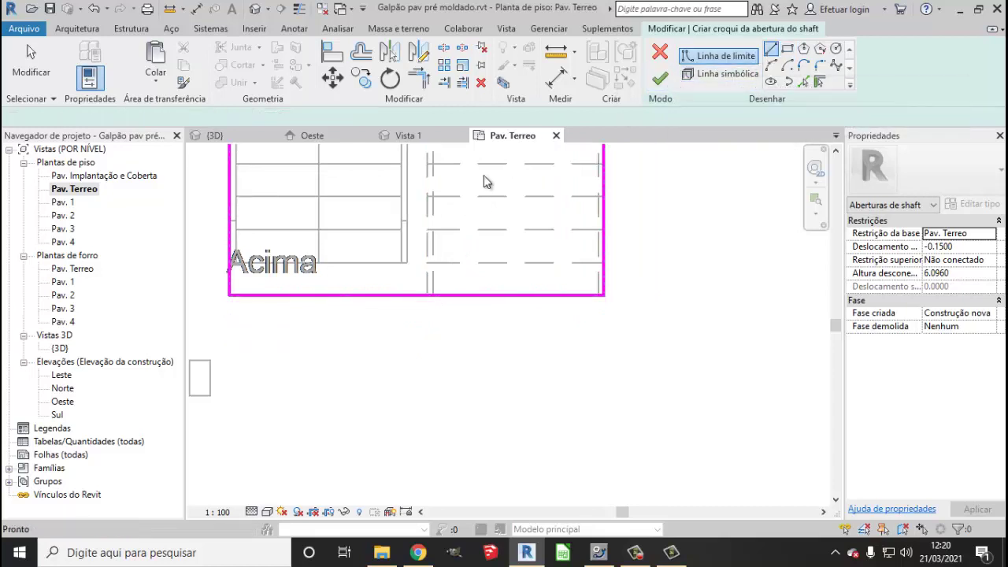
click(230, 263)
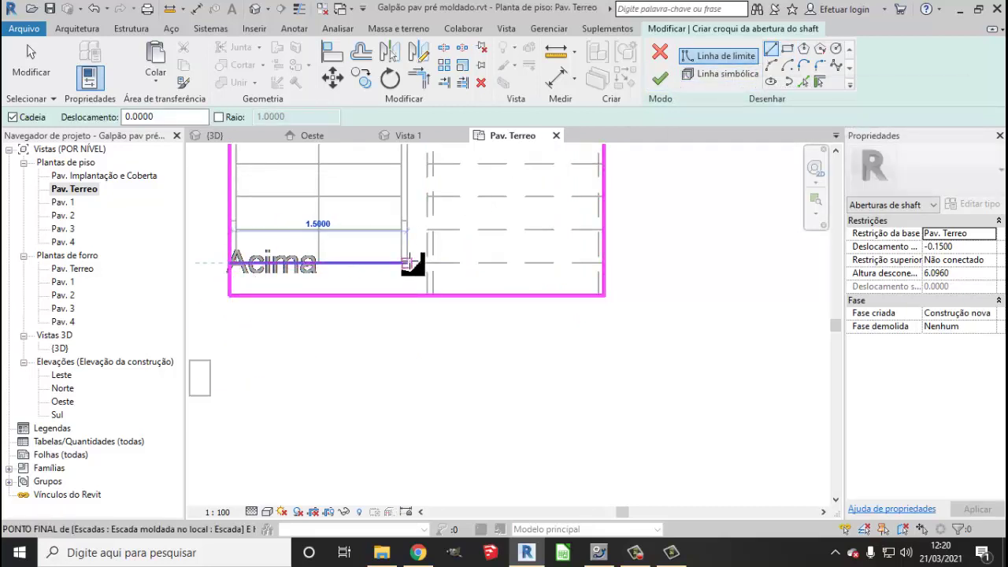
click(408, 263)
click(407, 295)
key(Escape)
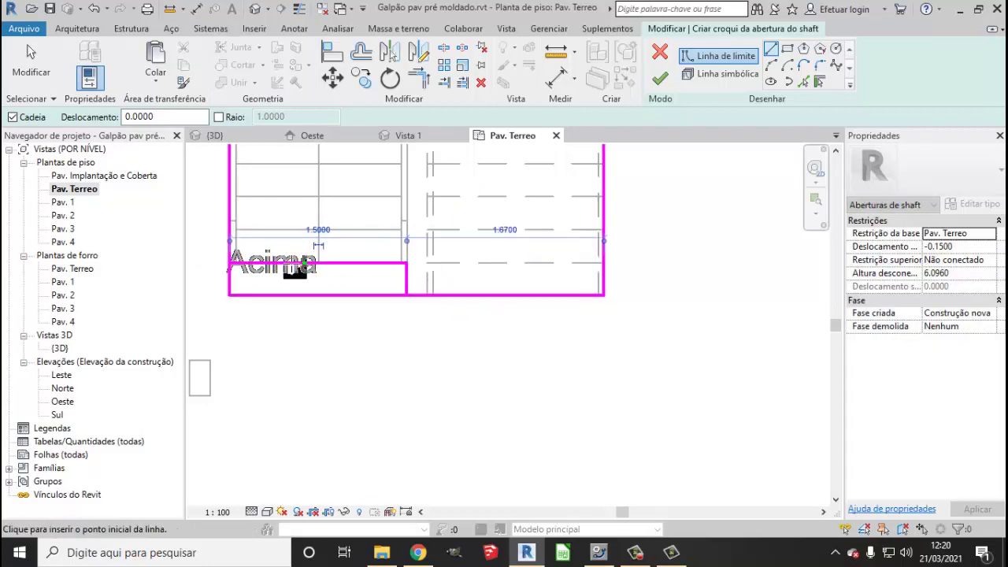
click(32, 63)
key(Escape)
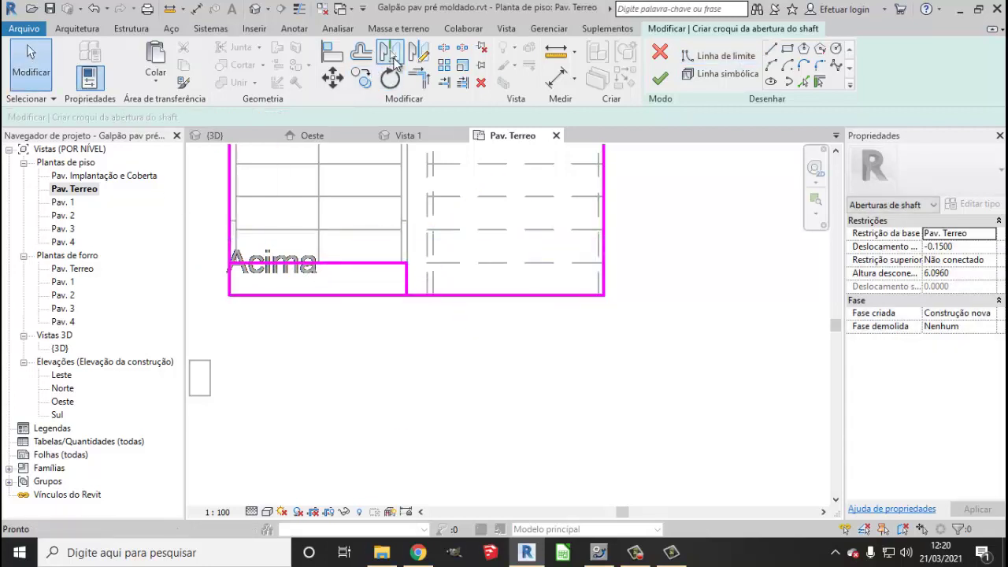
- Close the shaft outline by trimming the bottom and left boundary lines into corners
click(364, 55)
click(429, 298)
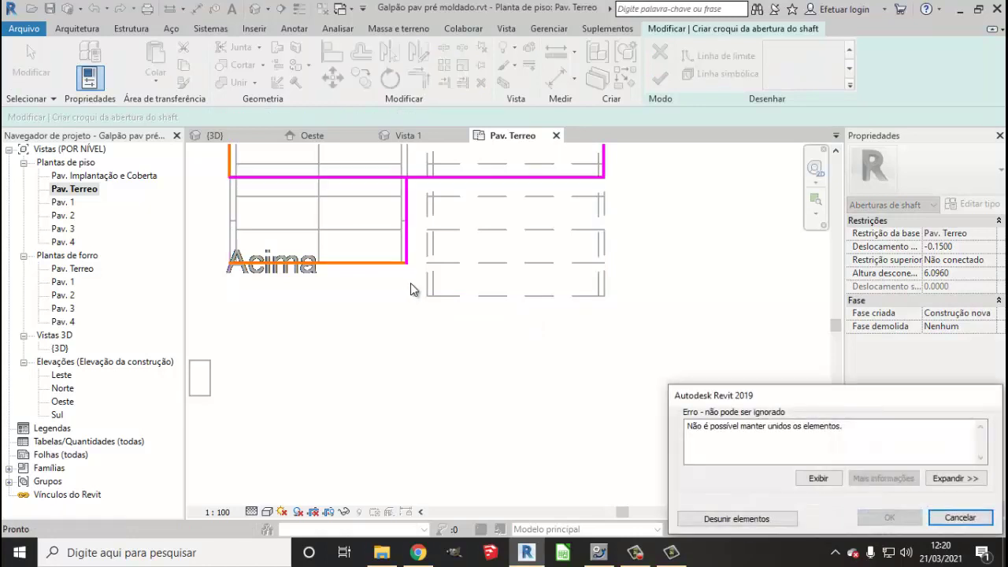
click(973, 524)
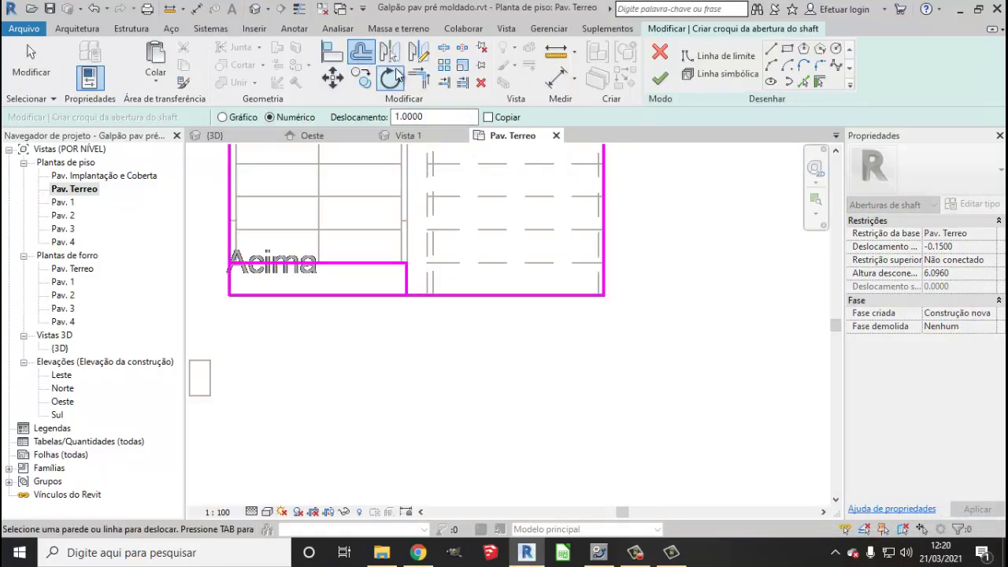
key(Escape)
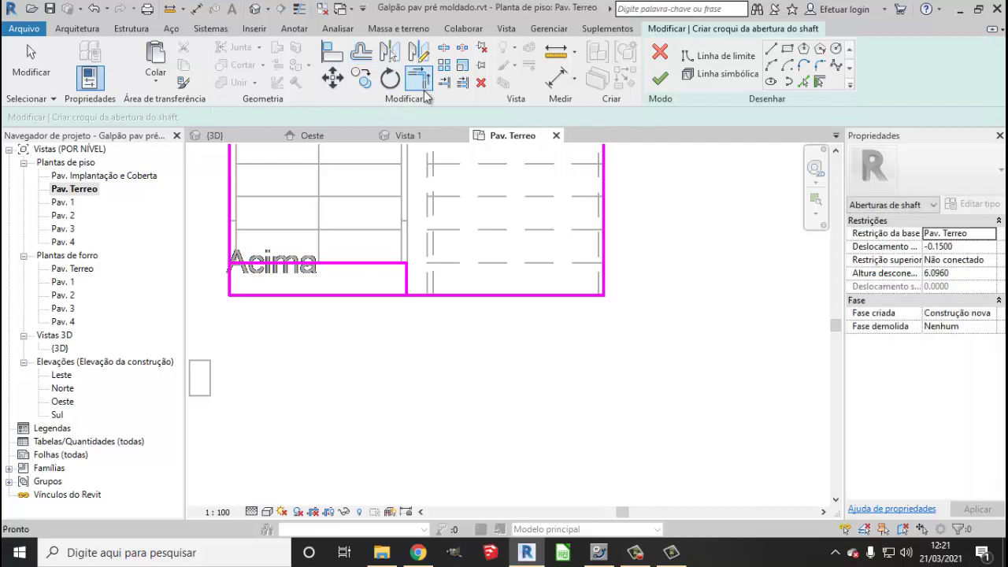
click(425, 90)
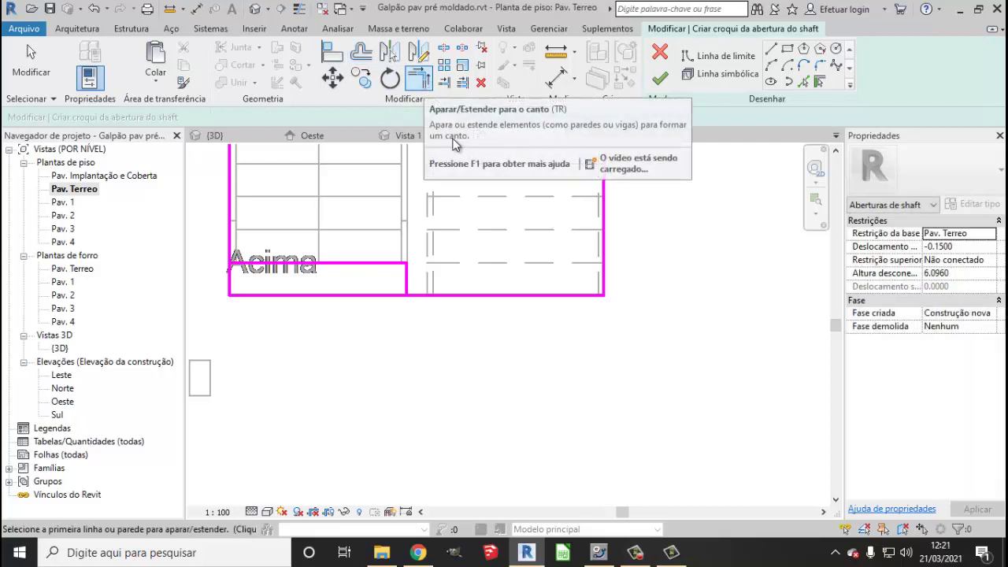
click(425, 297)
click(406, 285)
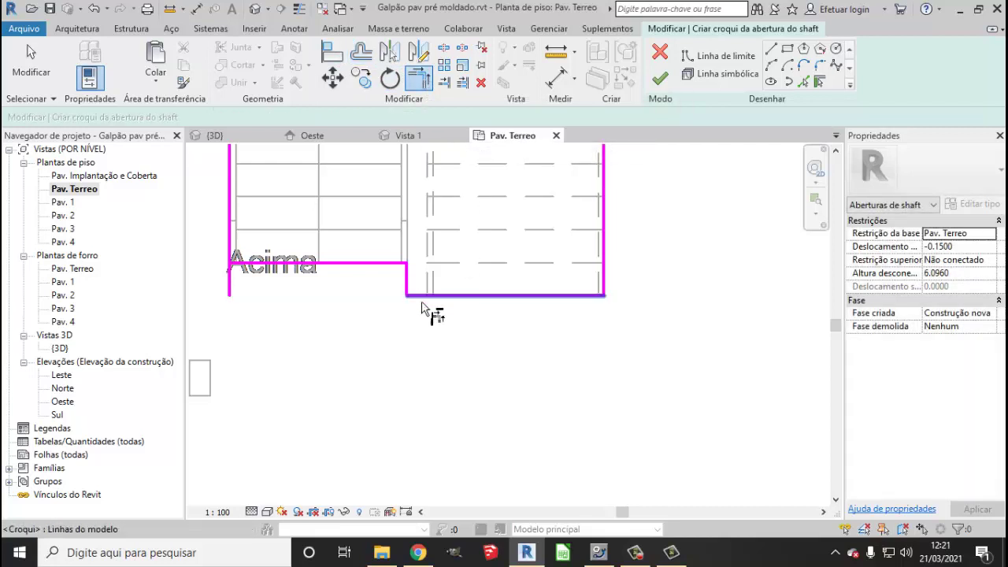
click(241, 225)
click(219, 258)
key(Escape)
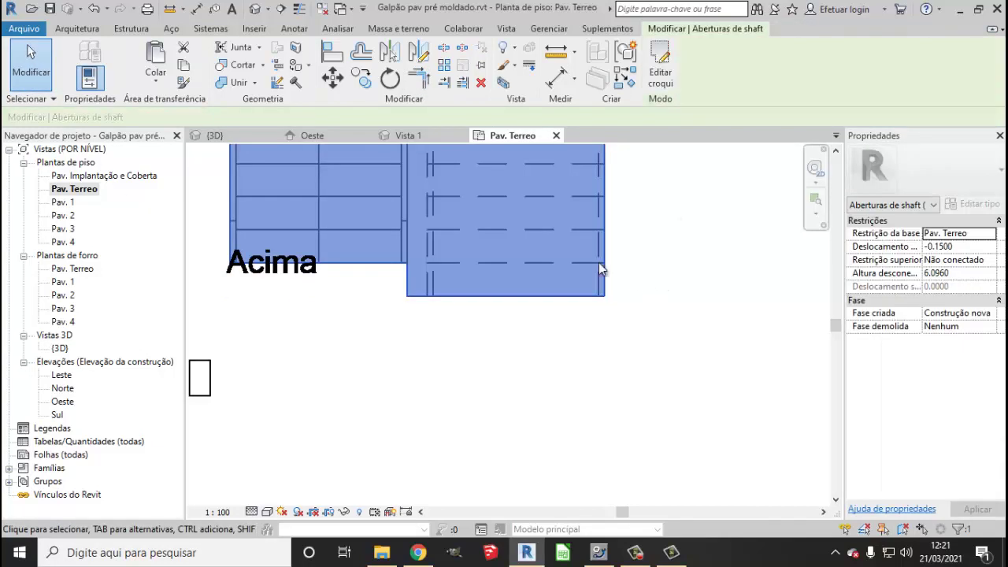
- In the 3D view, drag the shaft opening's top grip up through the upper slabs
click(254, 9)
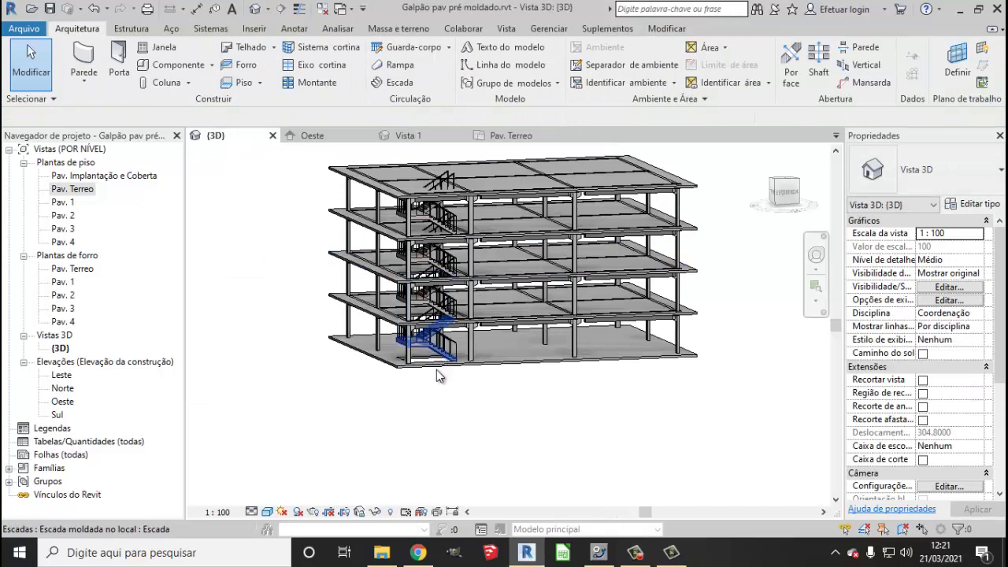
shift+middle_drag(427, 349, 378, 355)
scroll(379, 354, up, 2)
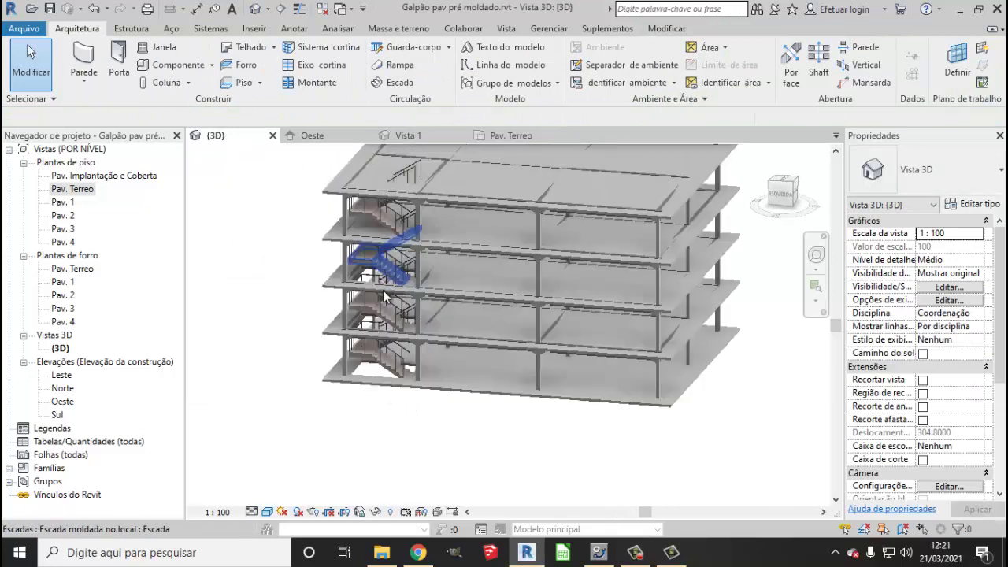
scroll(379, 354, up, 2)
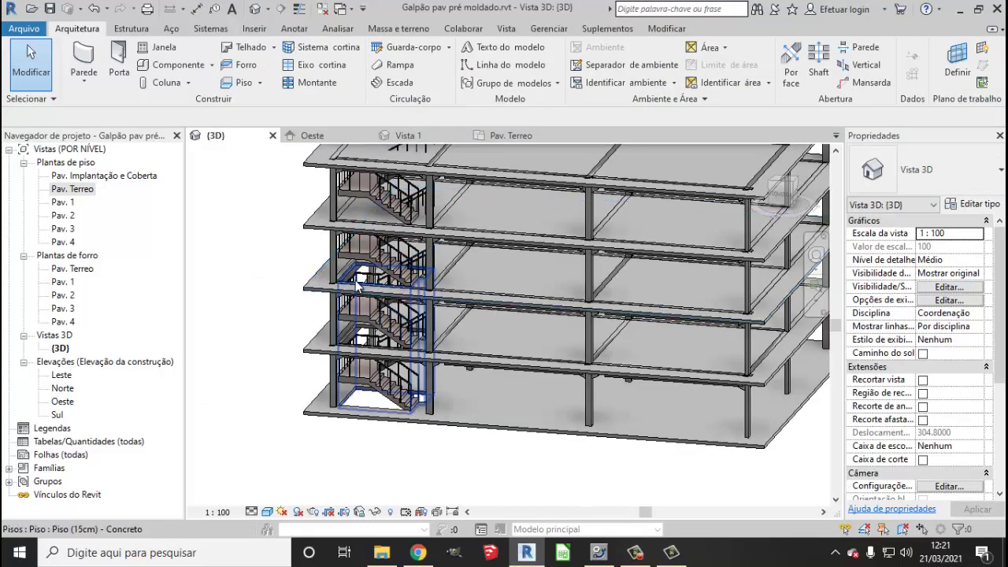
click(378, 281)
scroll(378, 281, down, 1)
scroll(378, 281, down, 1)
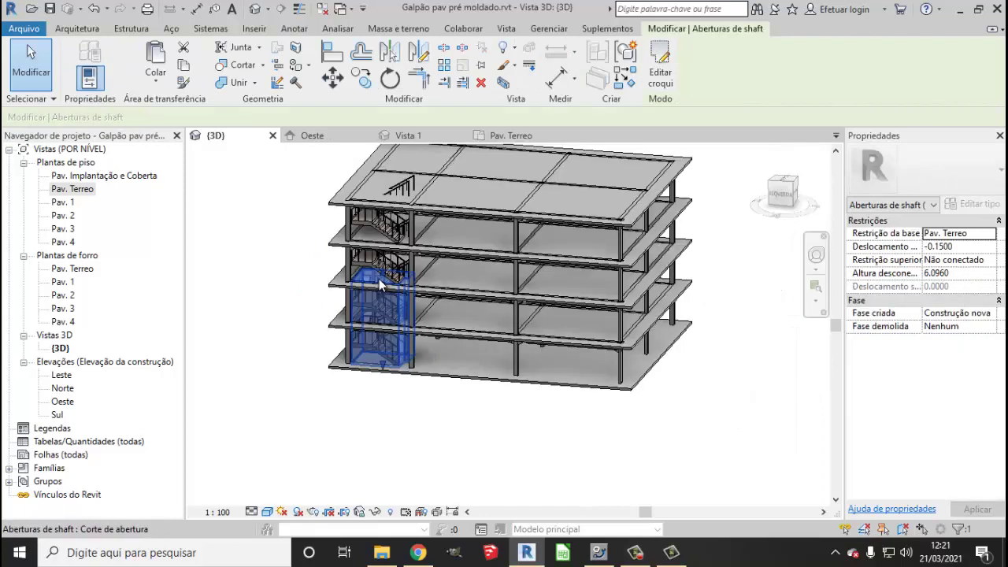
drag(381, 273, 383, 197)
scroll(354, 220, up, 3)
- Shift the shaft opening so it rises 9.2933 from base offset 0.0741
click(349, 213)
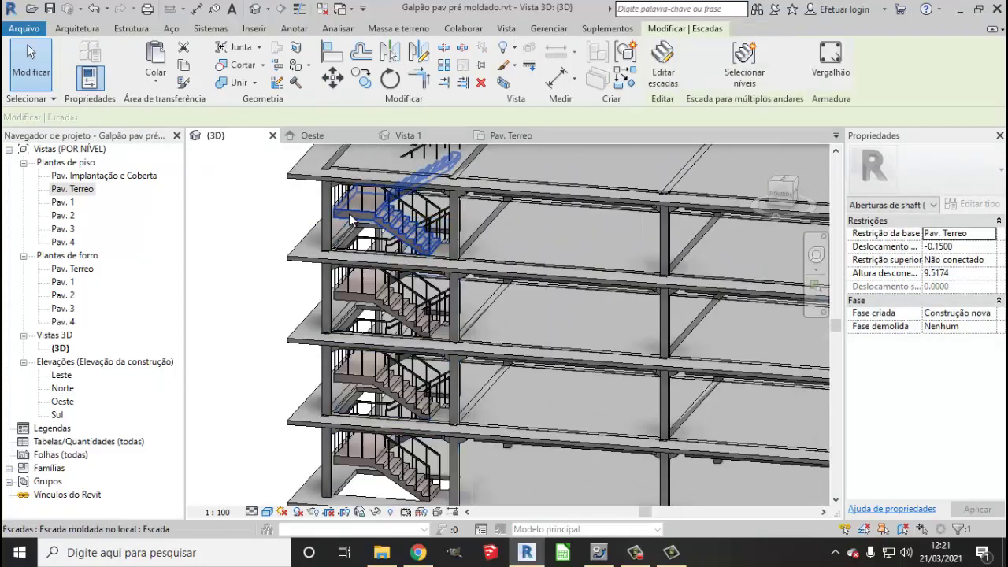
key(Escape)
scroll(387, 349, down, 3)
scroll(389, 341, up, 3)
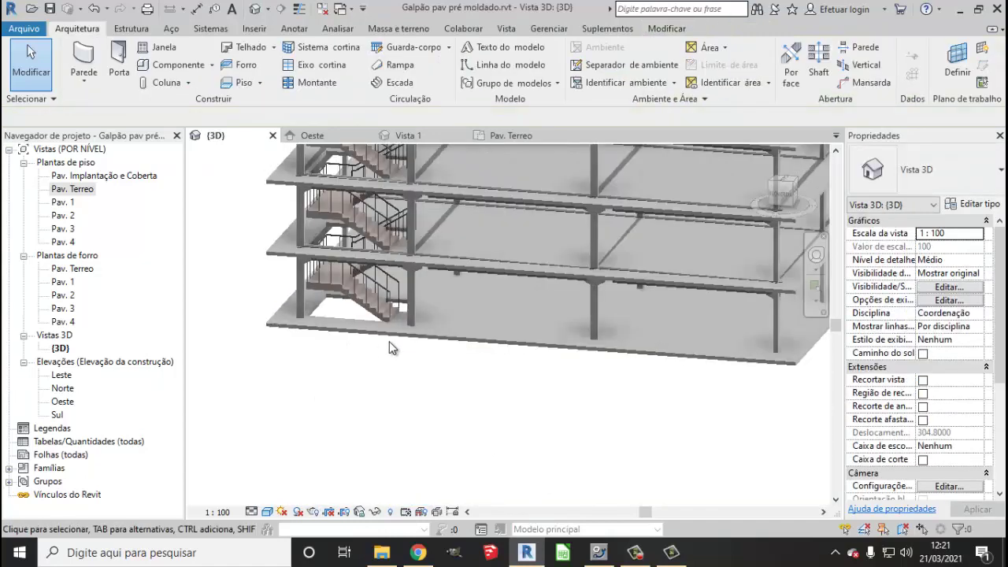
scroll(384, 340, up, 2)
click(312, 289)
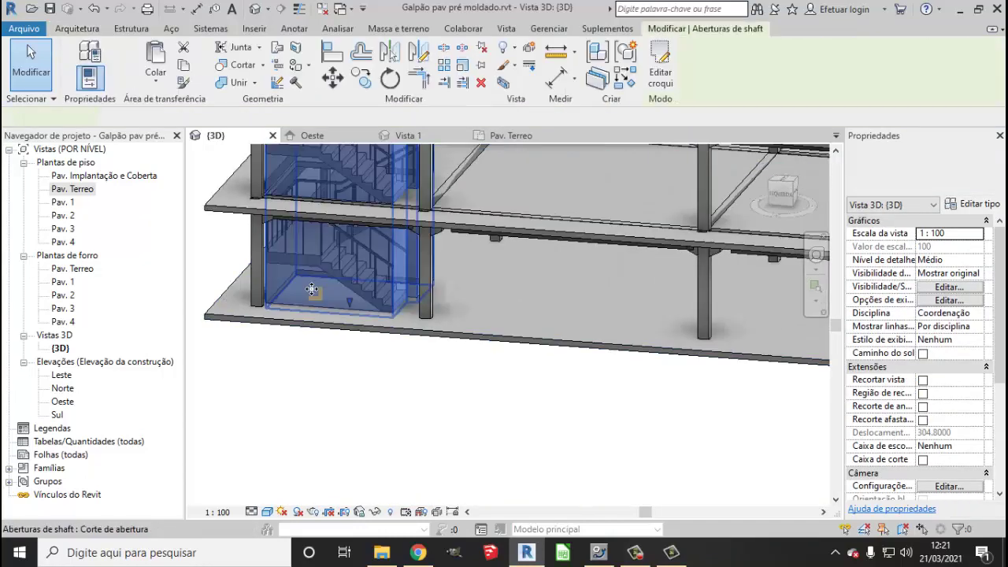
drag(312, 289, 341, 313)
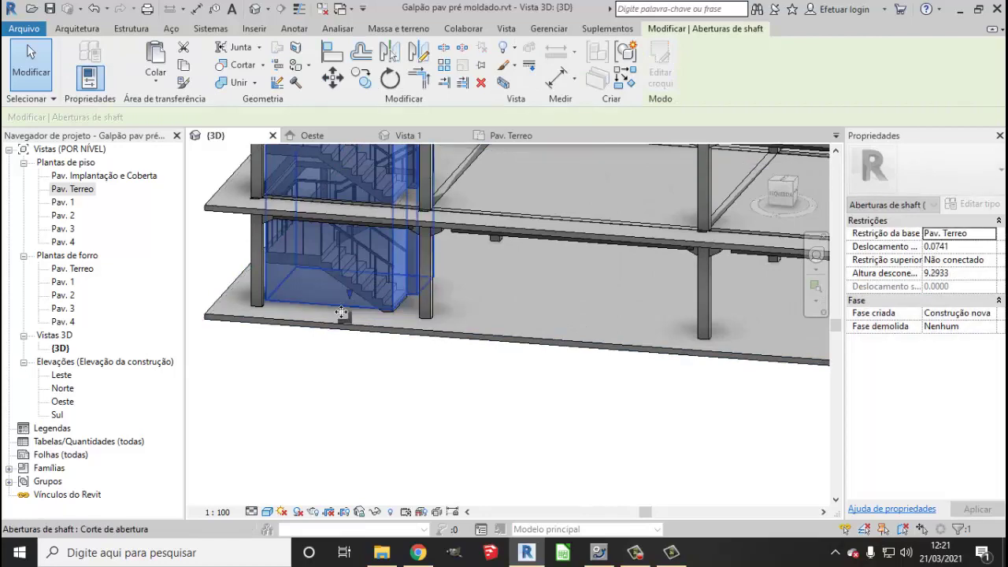
click(399, 367)
scroll(394, 360, down, 2)
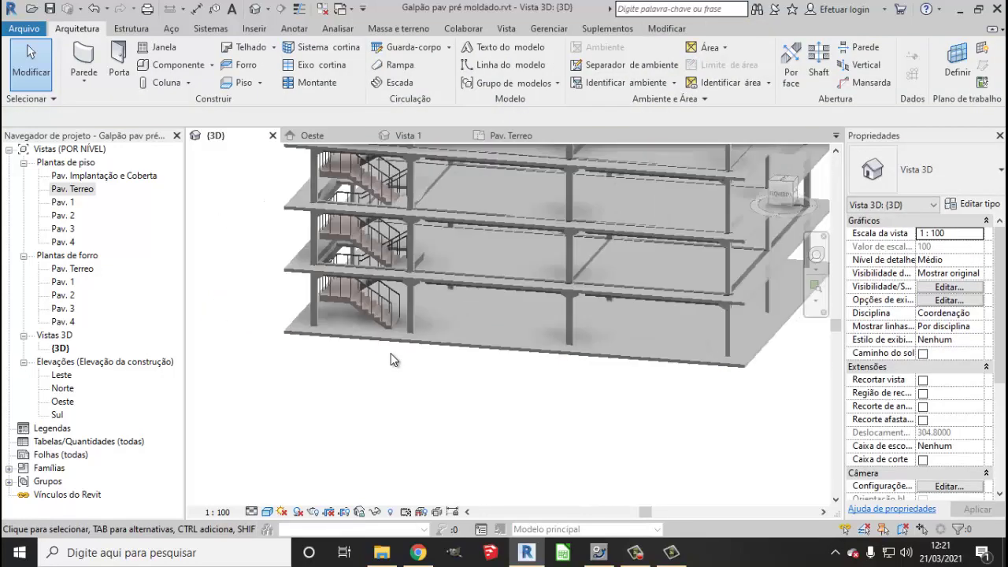
scroll(393, 360, down, 2)
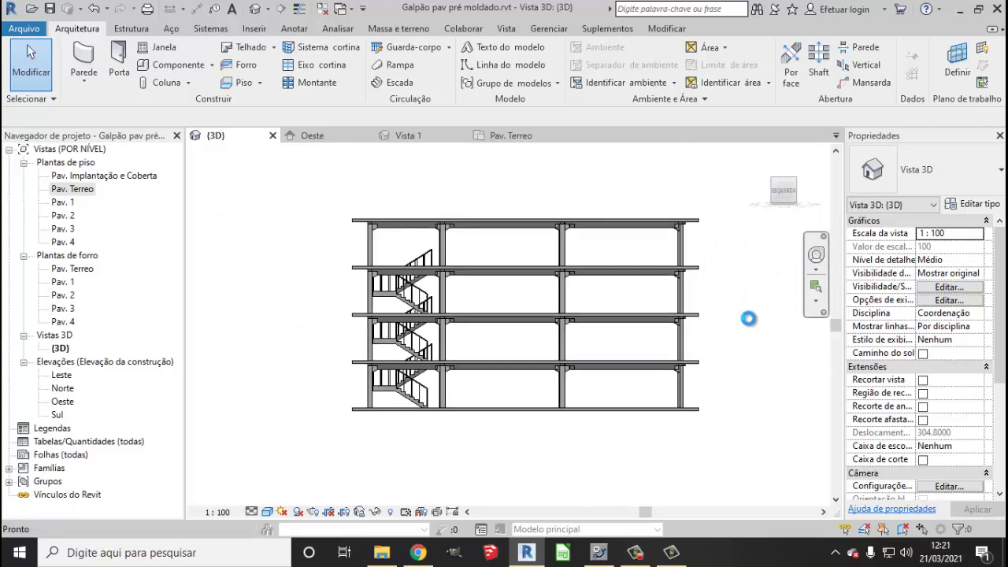
mouse_move(787, 190)
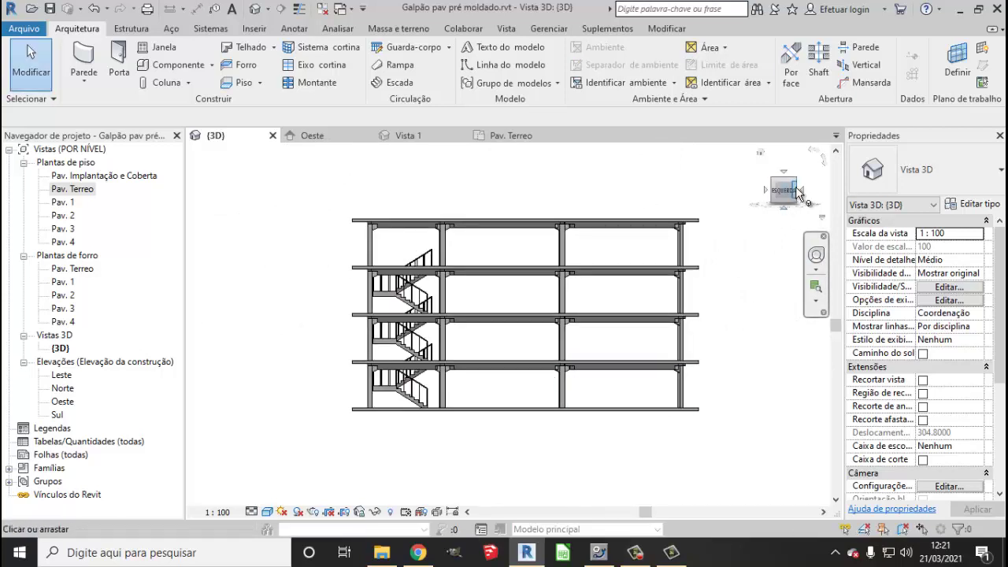
click(797, 186)
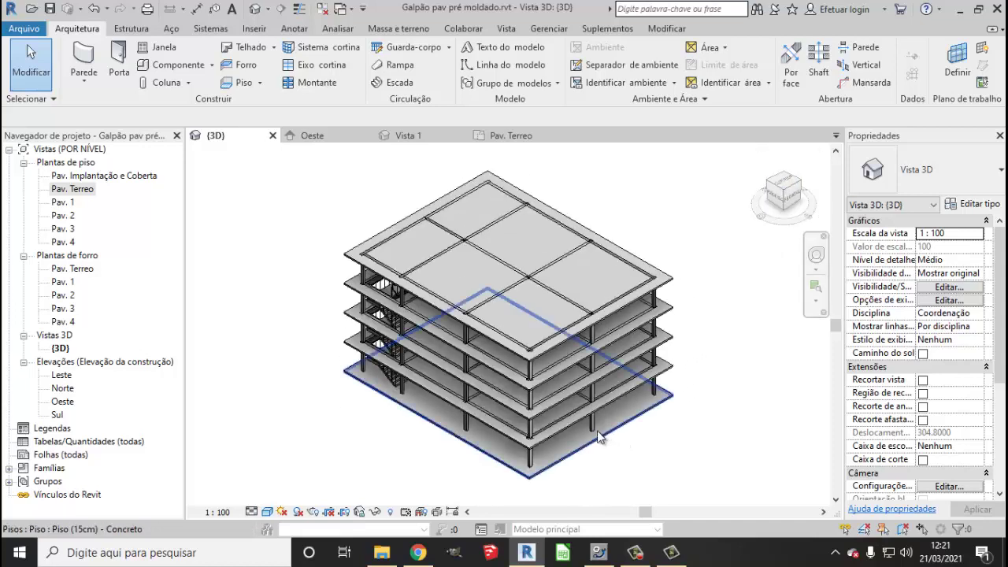
mouse_move(623, 449)
shift+middle_down()
mouse_move(445, 306)
mouse_move(551, 354)
shift+middle_up()
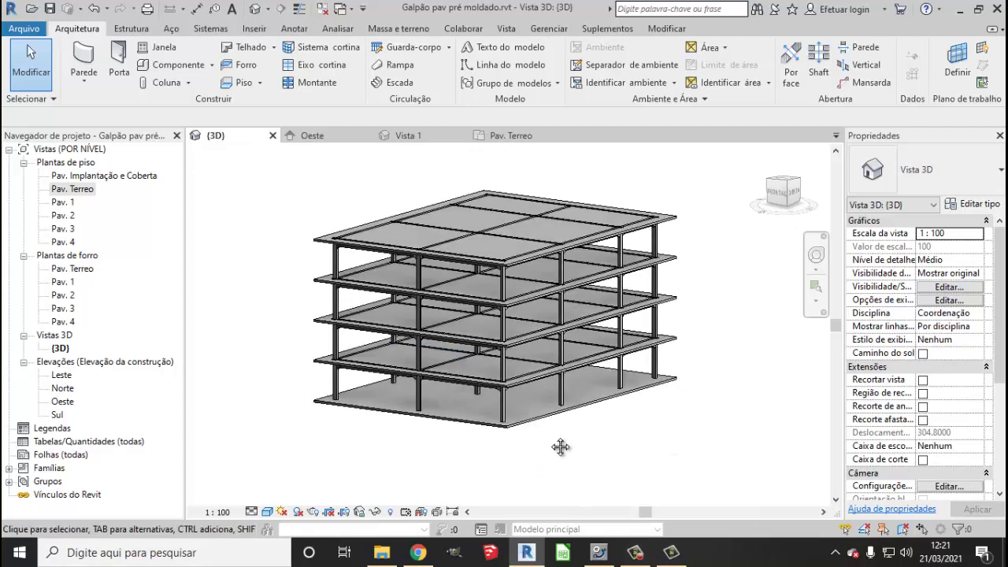
shift+middle_drag(560, 448, 658, 484)
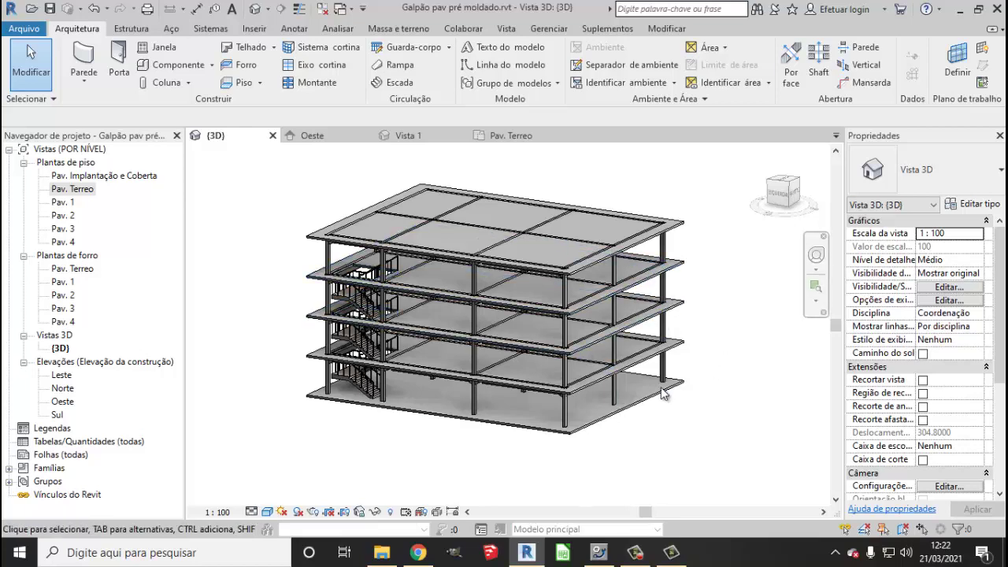
mouse_move(646, 421)
shift+middle_down()
mouse_move(549, 402)
mouse_move(640, 407)
mouse_move(547, 394)
mouse_move(736, 381)
mouse_move(594, 380)
shift+middle_up()
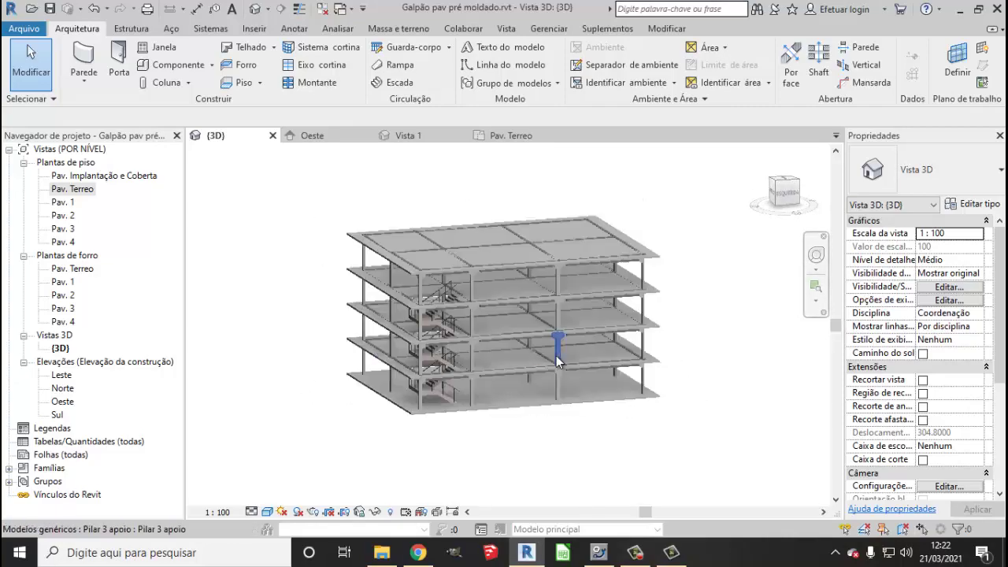
scroll(473, 325, up, 3)
scroll(500, 347, up, 2)
scroll(500, 347, down, 4)
mouse_move(512, 355)
shift+middle_down()
mouse_move(587, 384)
mouse_move(571, 375)
mouse_move(516, 383)
shift+middle_up()
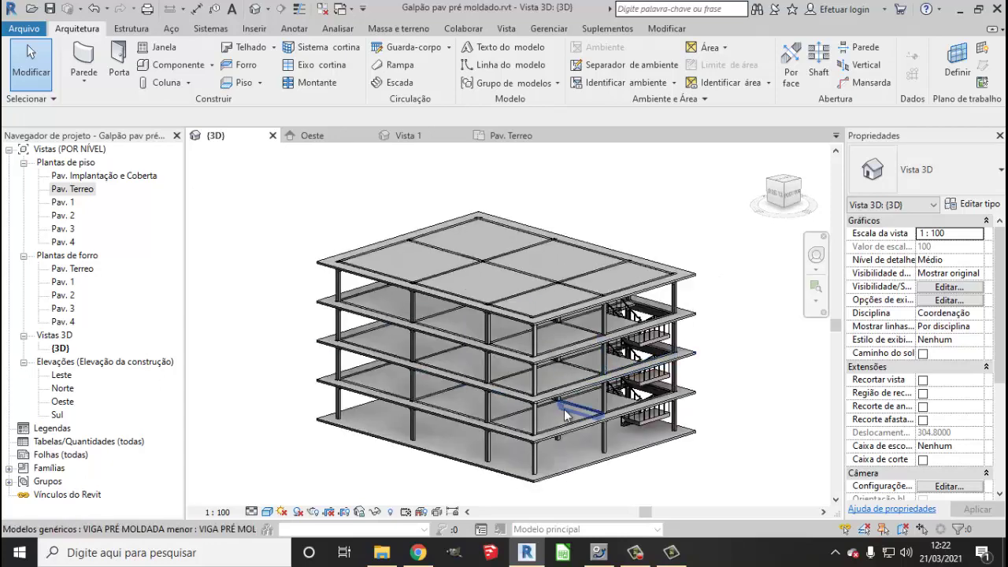